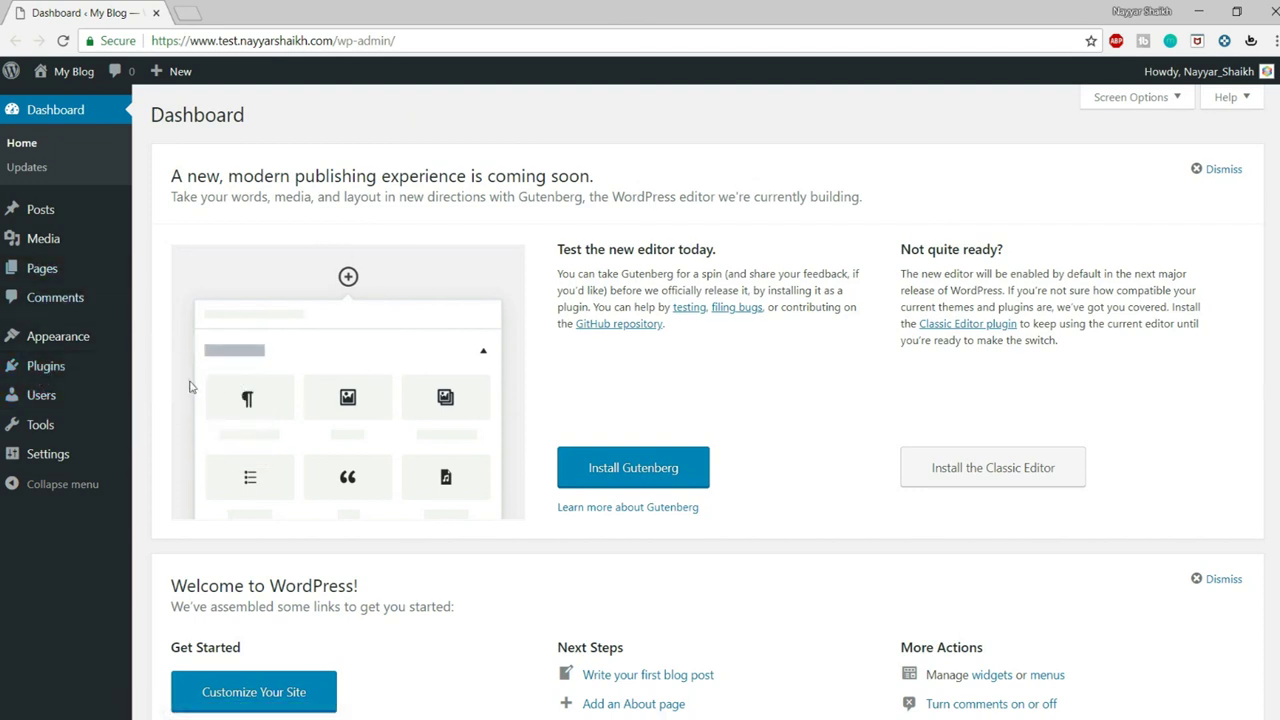
- Search the directory of new plugins for "w3 total cache"
{"action": "mouse_move", "coordinate": [42, 366]}
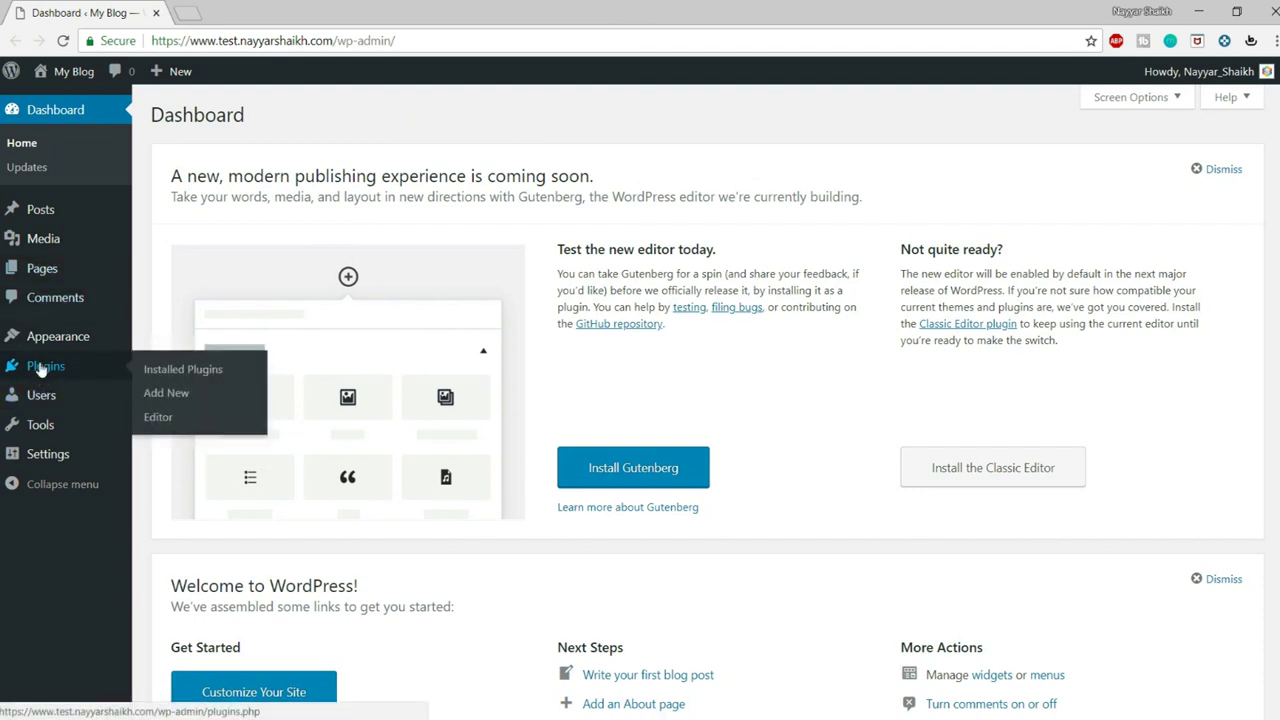
{"action": "left_click", "coordinate": [148, 396]}
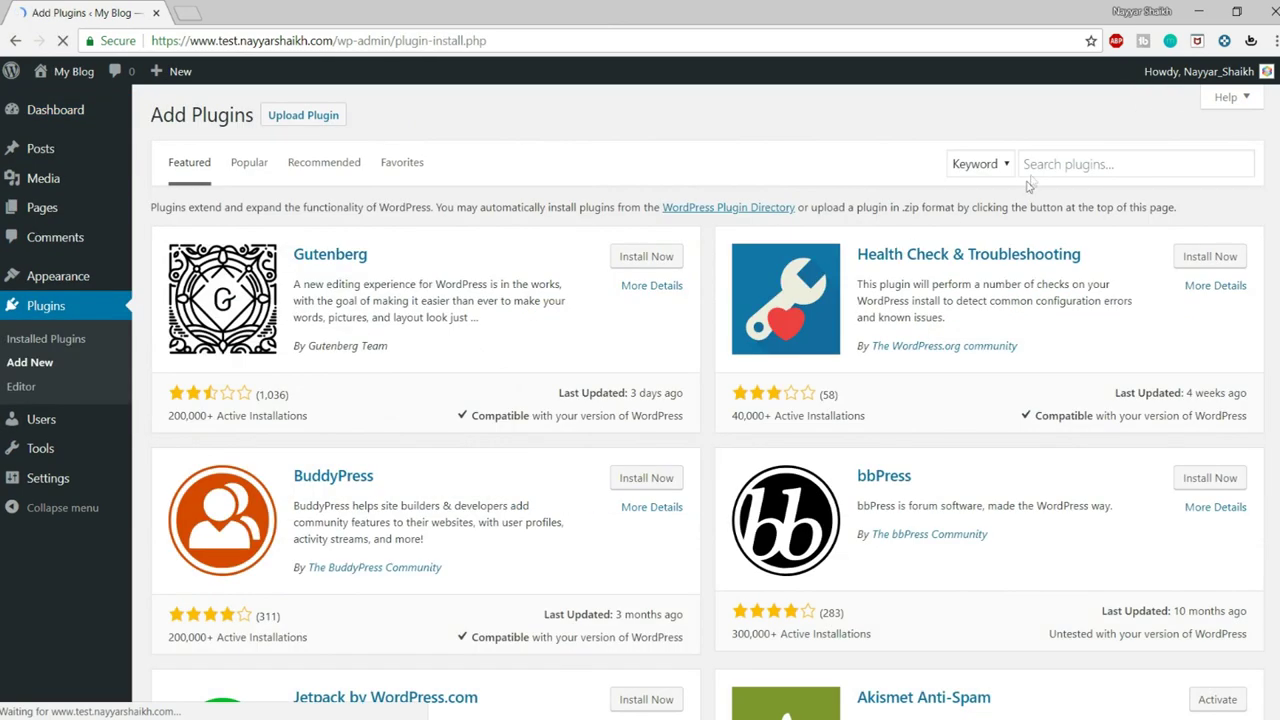
{"action": "left_click", "coordinate": [1111, 163]}
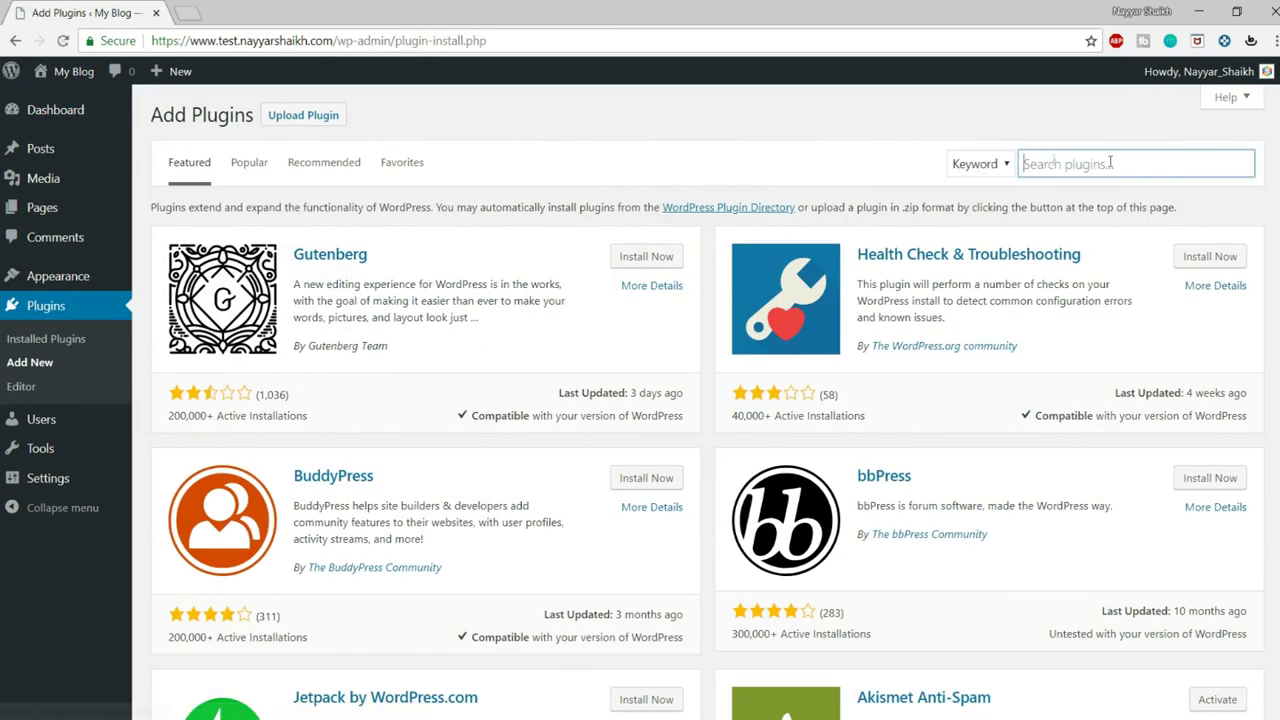
{"action": "type", "text": "w3 total c"}
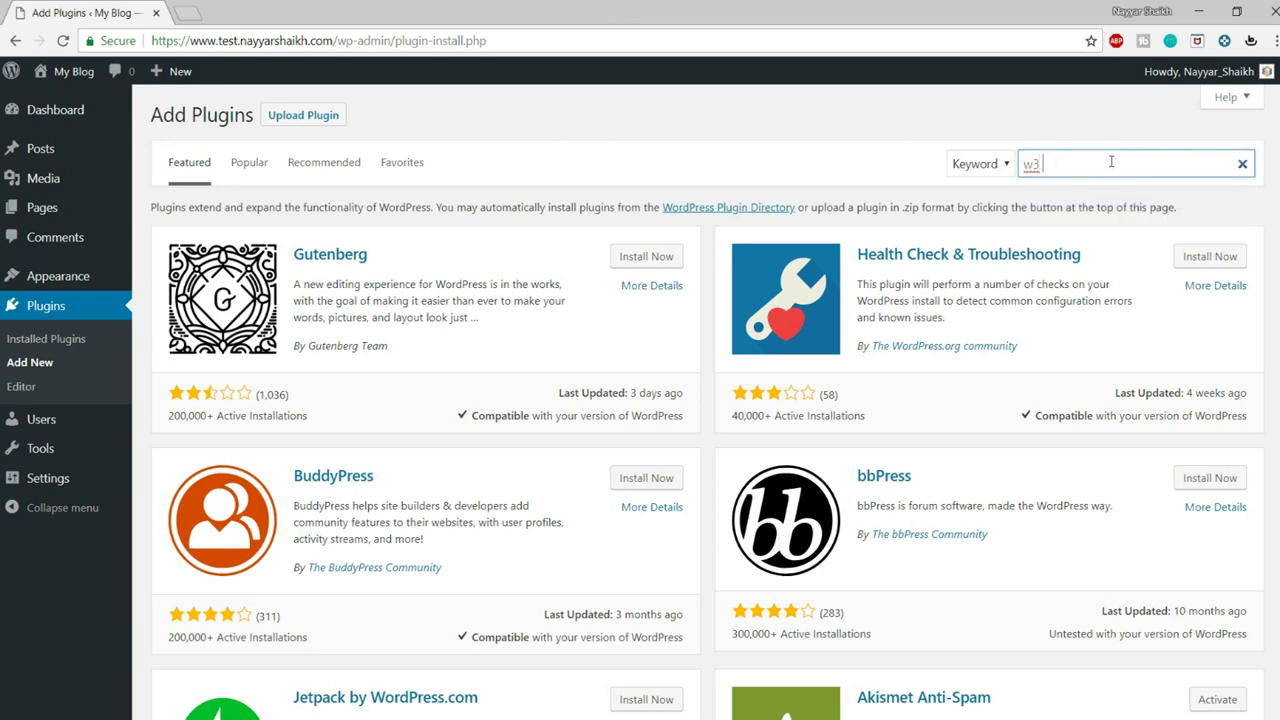
{"action": "type", "text": "ahe"}
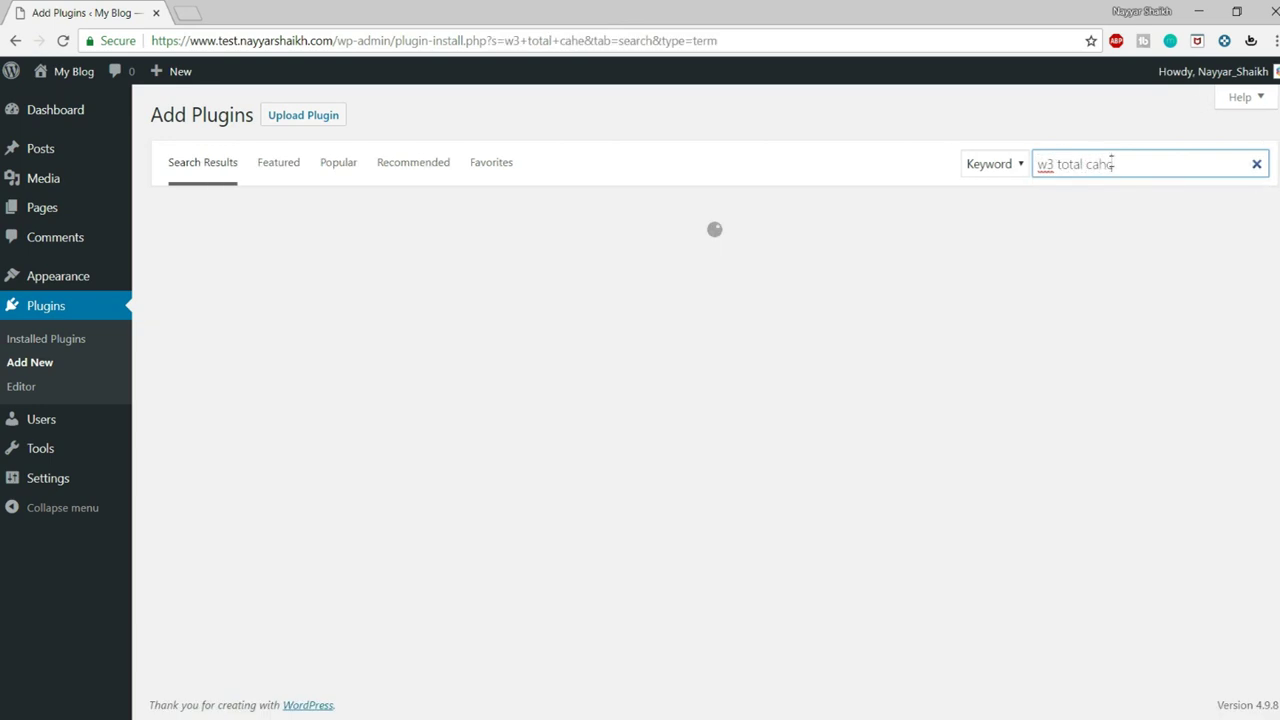
{"action": "key", "text": "BackSpace"}
{"action": "type", "text": "che"}
{"action": "key", "text": "BackSpace"}
{"action": "key", "text": "BackSpace"}
{"action": "type", "text": "che"}
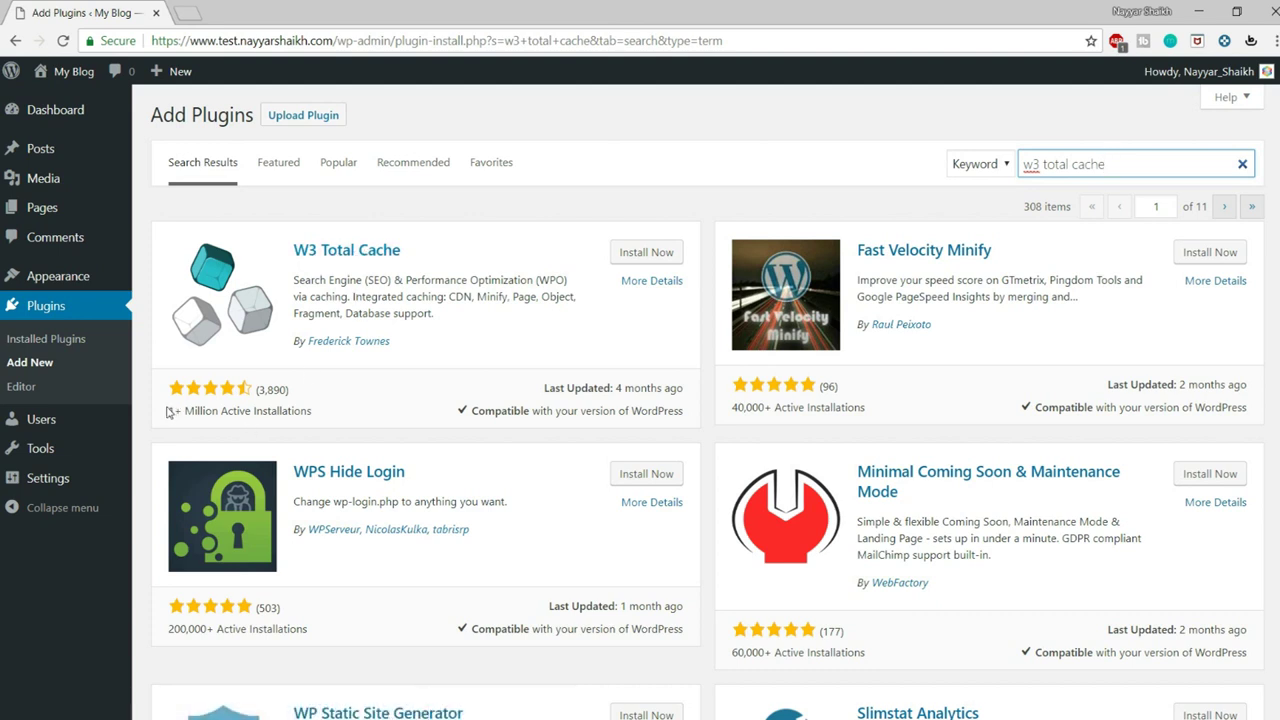
- Install and activate the W3 Total Cache plugin from the search results
{"action": "left_click_drag", "start_coordinate": [168, 410], "coordinate": [305, 414]}
{"action": "left_click", "coordinate": [318, 420]}
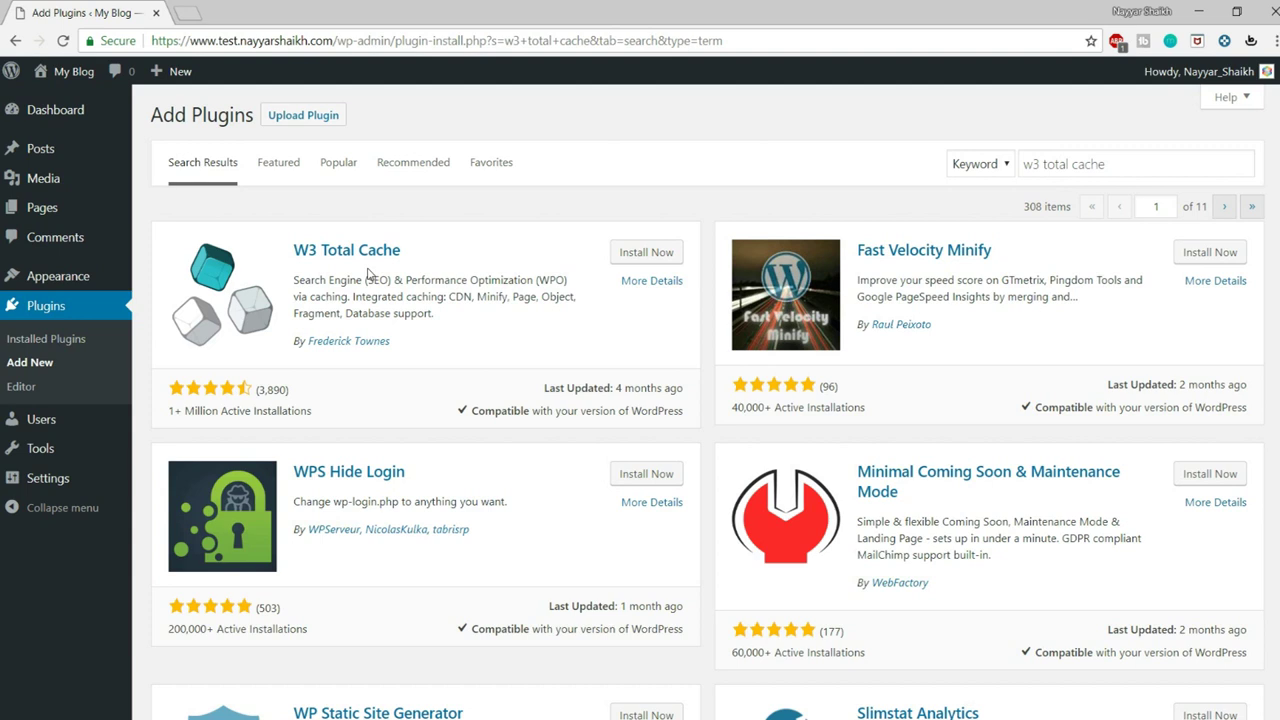
{"action": "left_click", "coordinate": [660, 252]}
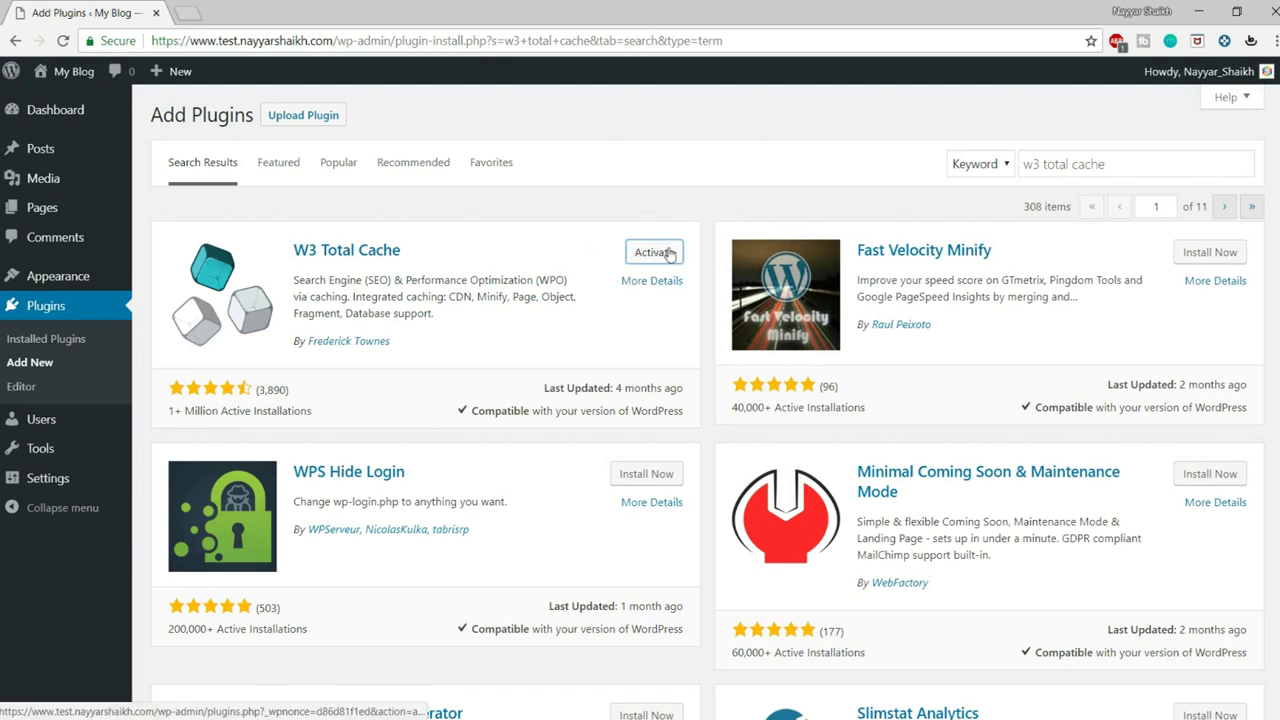
{"action": "left_click", "coordinate": [666, 253]}
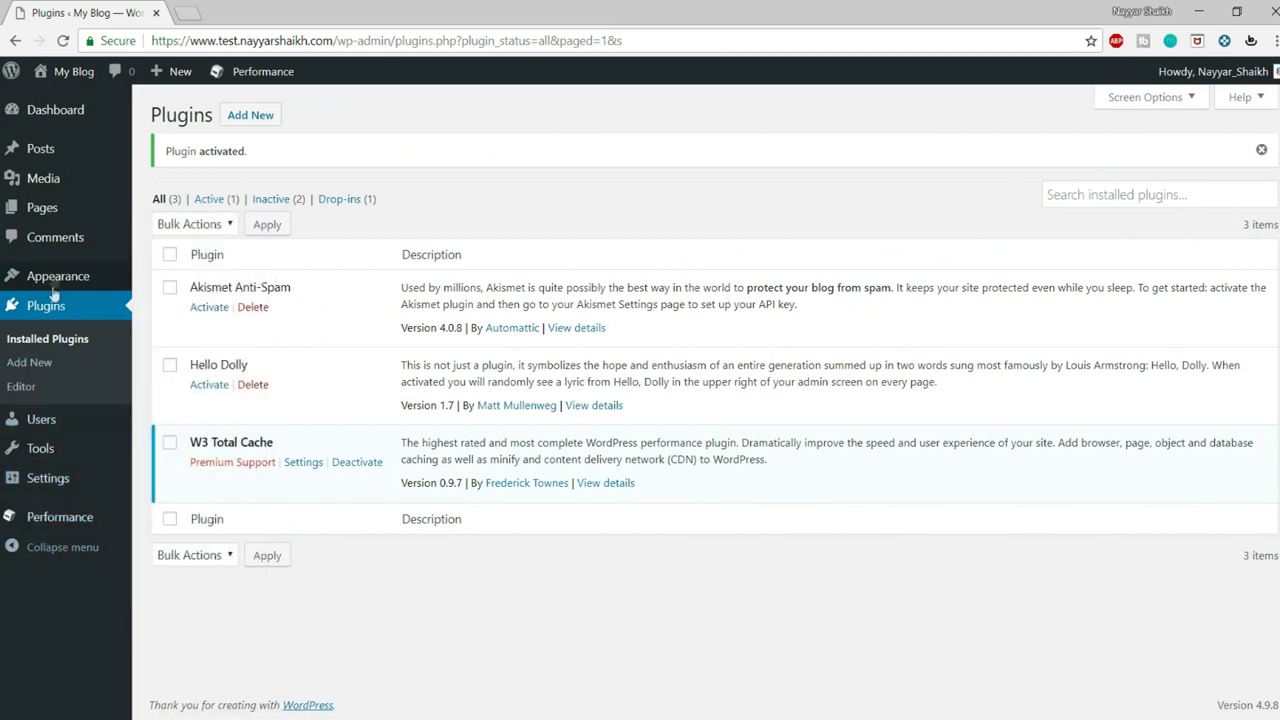
- Open the General Settings page of W3 Total Cache and look through its sections
{"action": "mouse_move", "coordinate": [55, 520]}
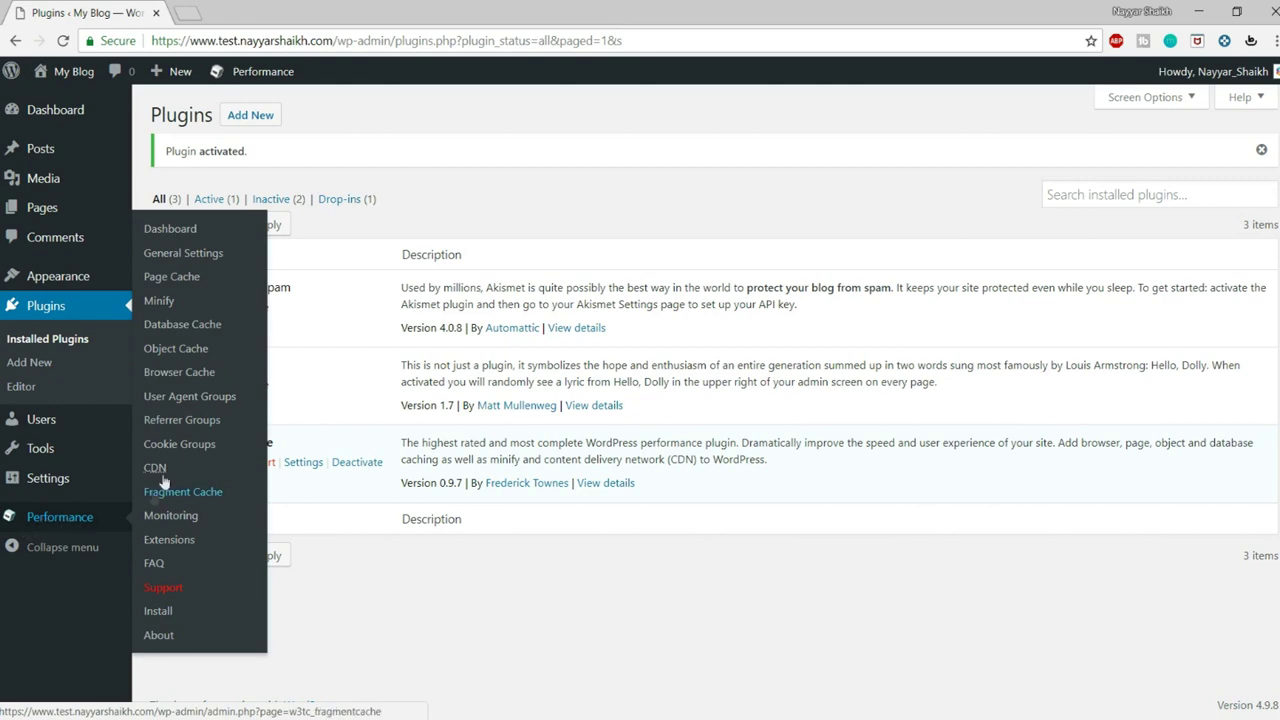
{"action": "left_click", "coordinate": [190, 253]}
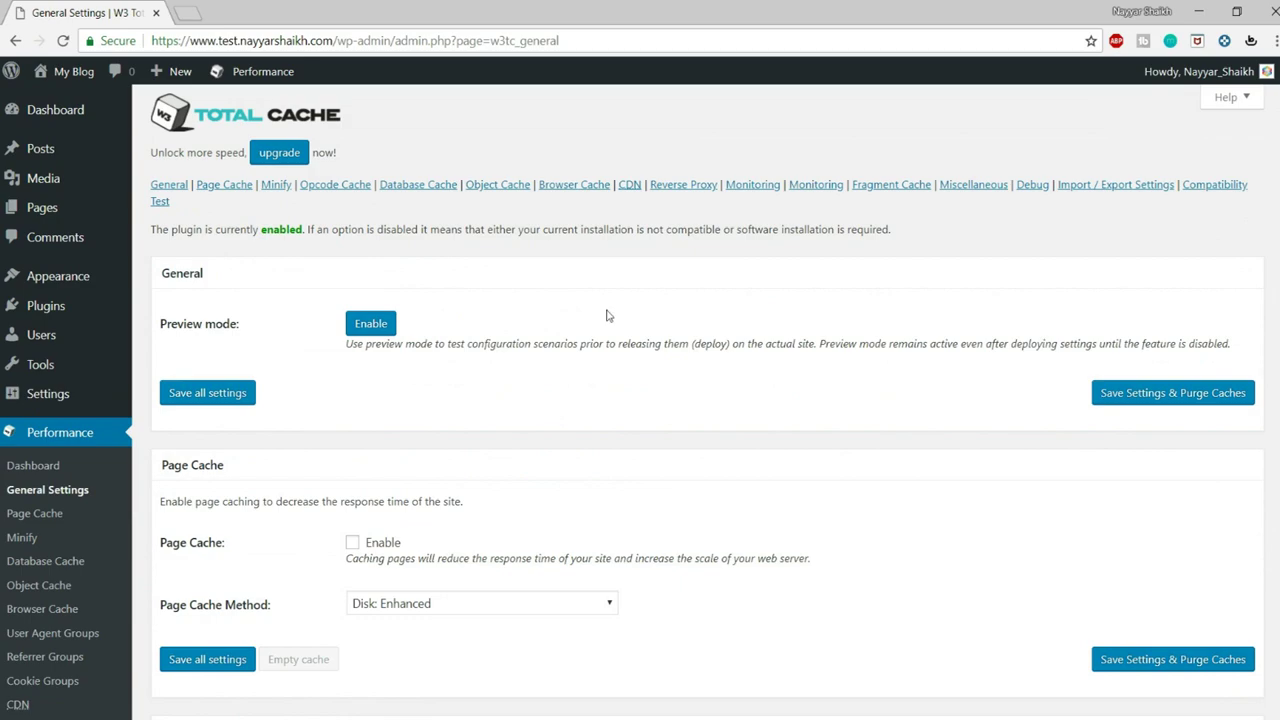
{"action": "scroll", "coordinate": [811, 486], "scroll_direction": "down", "scroll_amount": 15}
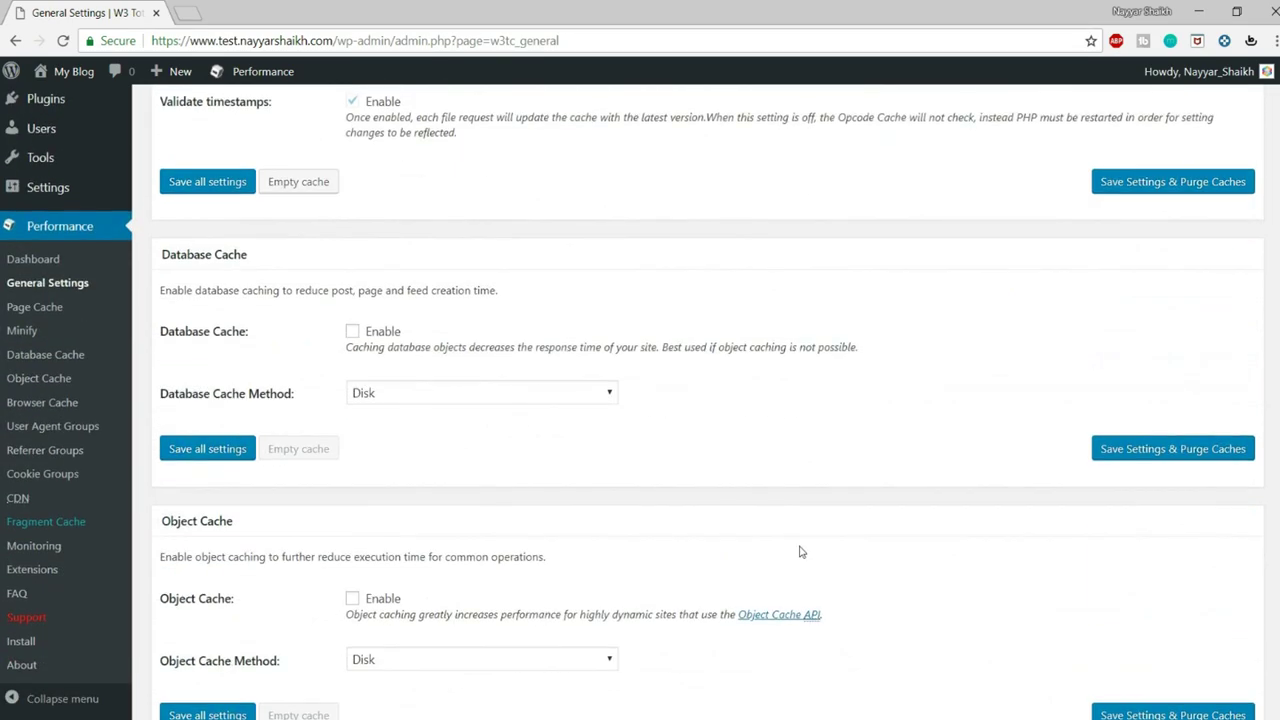
{"action": "scroll", "coordinate": [800, 551], "scroll_direction": "up", "scroll_amount": 15}
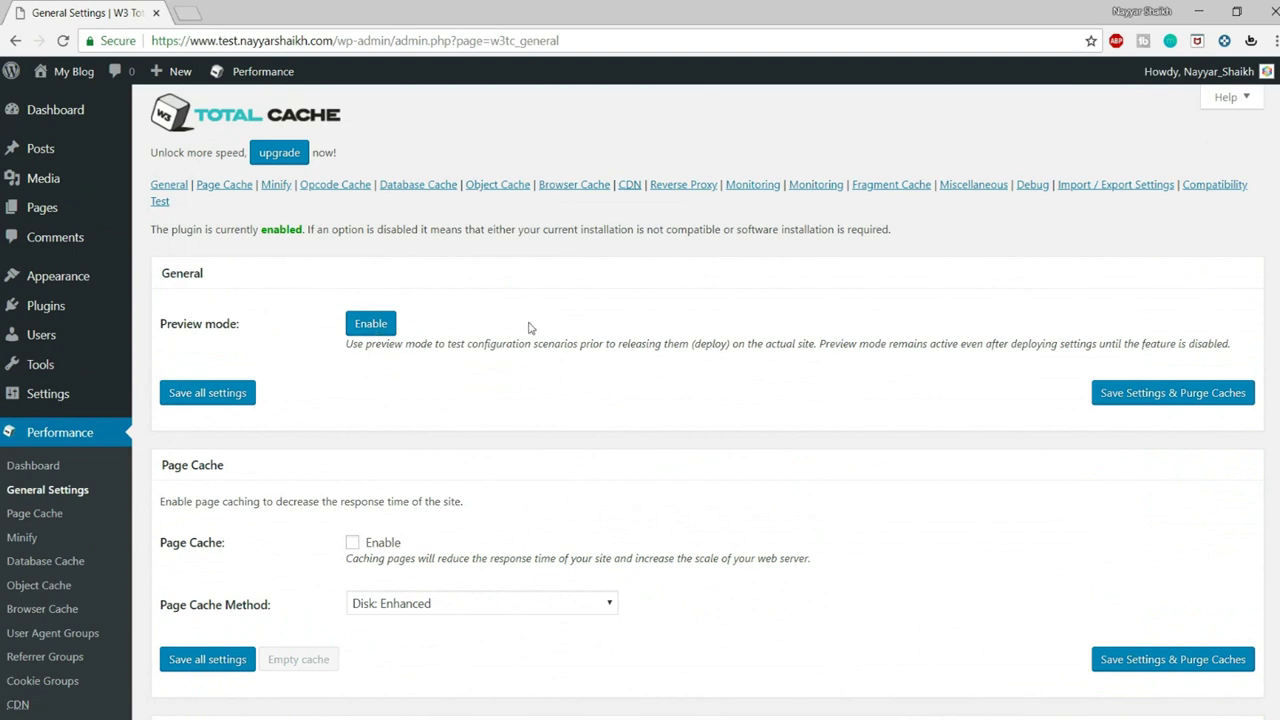
{"action": "scroll", "coordinate": [515, 350], "scroll_direction": "down", "scroll_amount": 5}
{"action": "scroll", "coordinate": [495, 420], "scroll_direction": "up", "scroll_amount": 5}
- Enable preview mode for W3 Total Cache, look over the settings, and disable preview mode again
{"action": "left_click", "coordinate": [380, 328]}
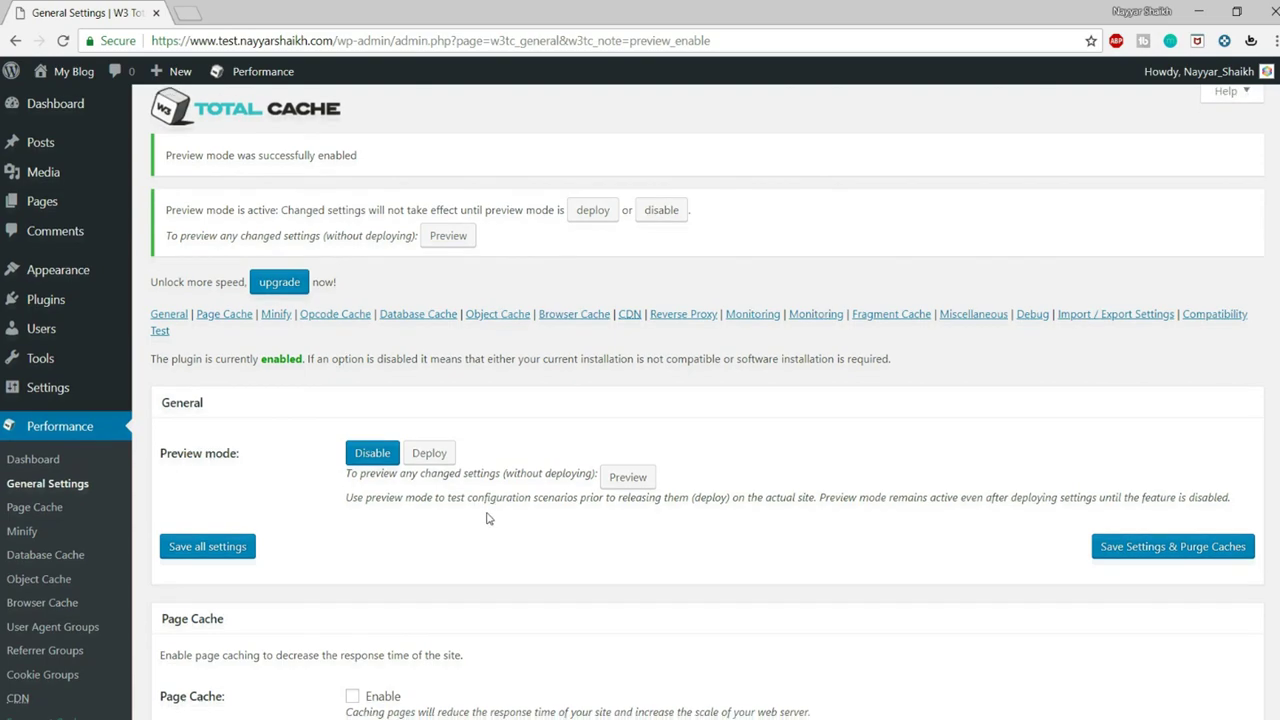
{"action": "scroll", "coordinate": [485, 518], "scroll_direction": "down", "scroll_amount": 2}
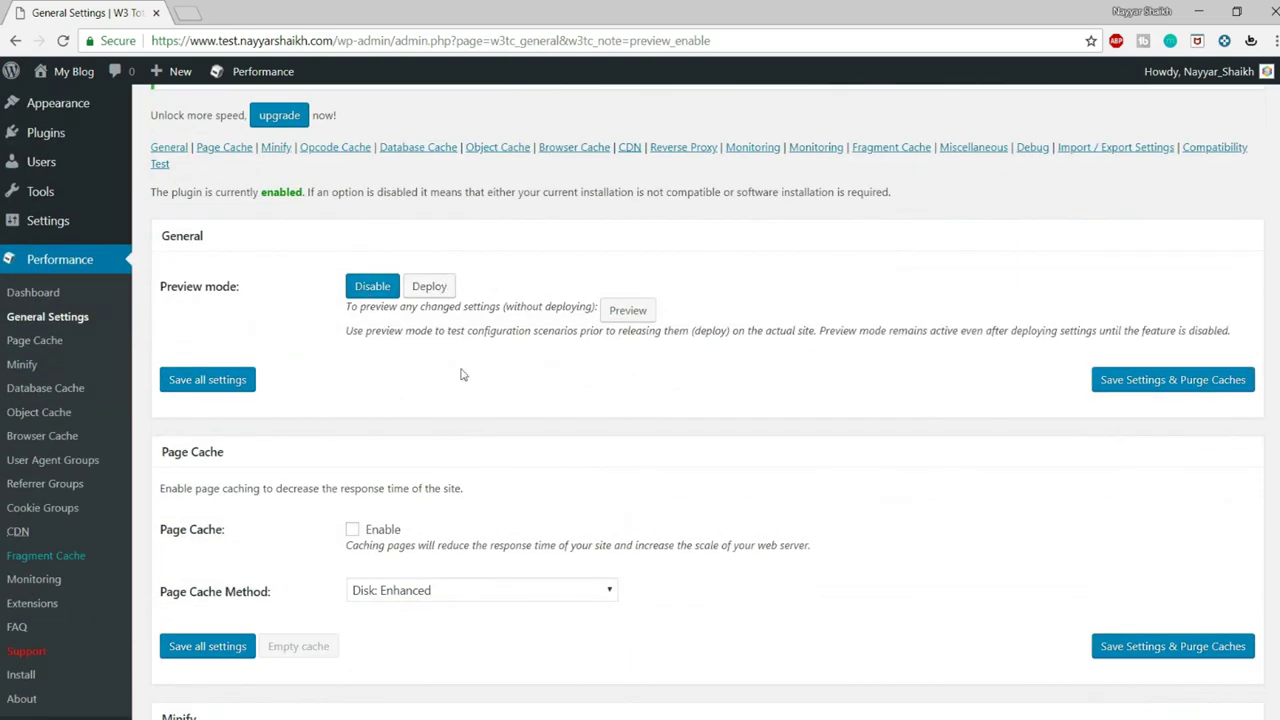
{"action": "scroll", "coordinate": [572, 500], "scroll_direction": "down", "scroll_amount": 6}
{"action": "scroll", "coordinate": [575, 515], "scroll_direction": "up", "scroll_amount": 6}
{"action": "scroll", "coordinate": [573, 523], "scroll_direction": "up", "scroll_amount": 2}
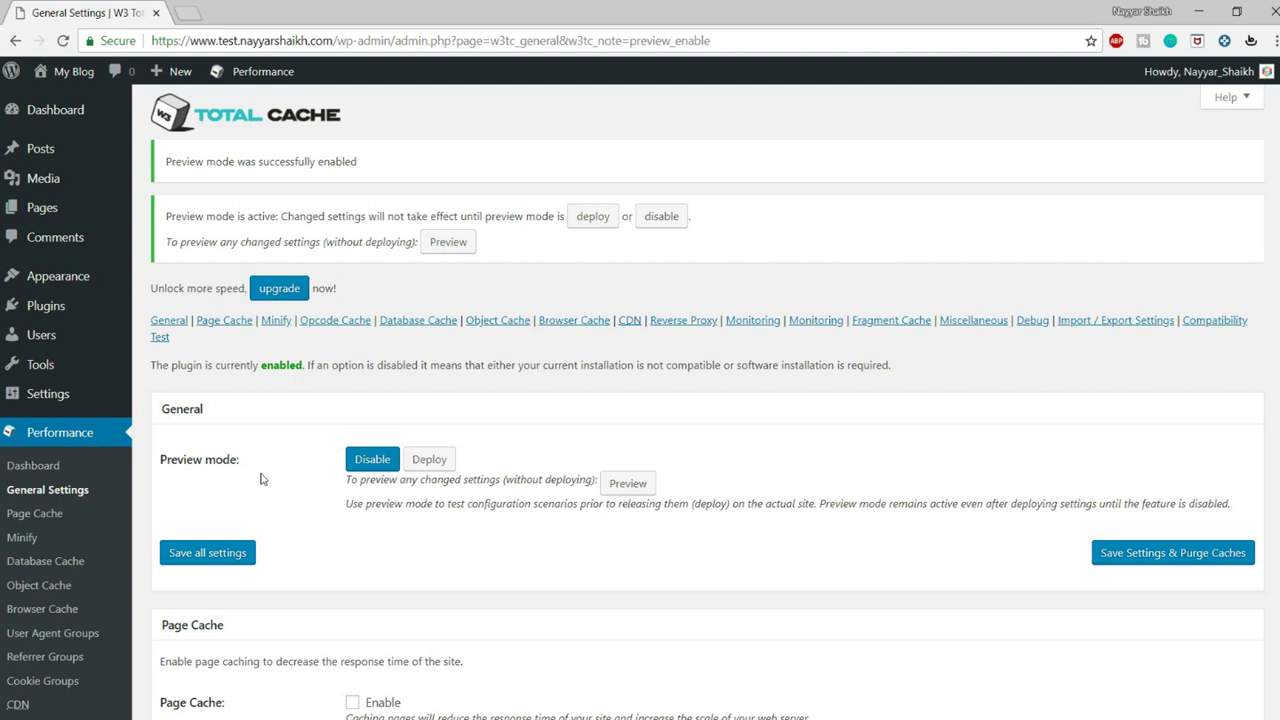
{"action": "left_click", "coordinate": [369, 470]}
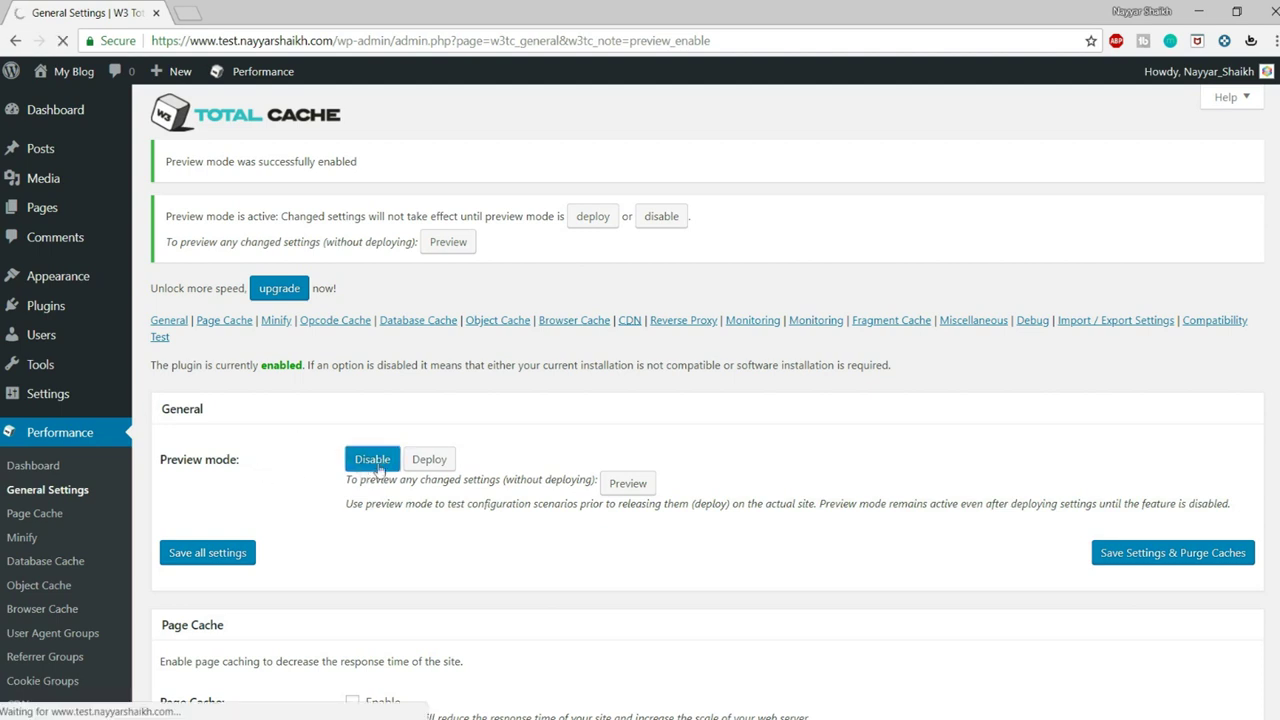
- Enable Page Cache with the Disk: Enhanced method, then save the settings and purge the caches
{"action": "scroll", "coordinate": [360, 390], "scroll_direction": "down", "scroll_amount": 2}
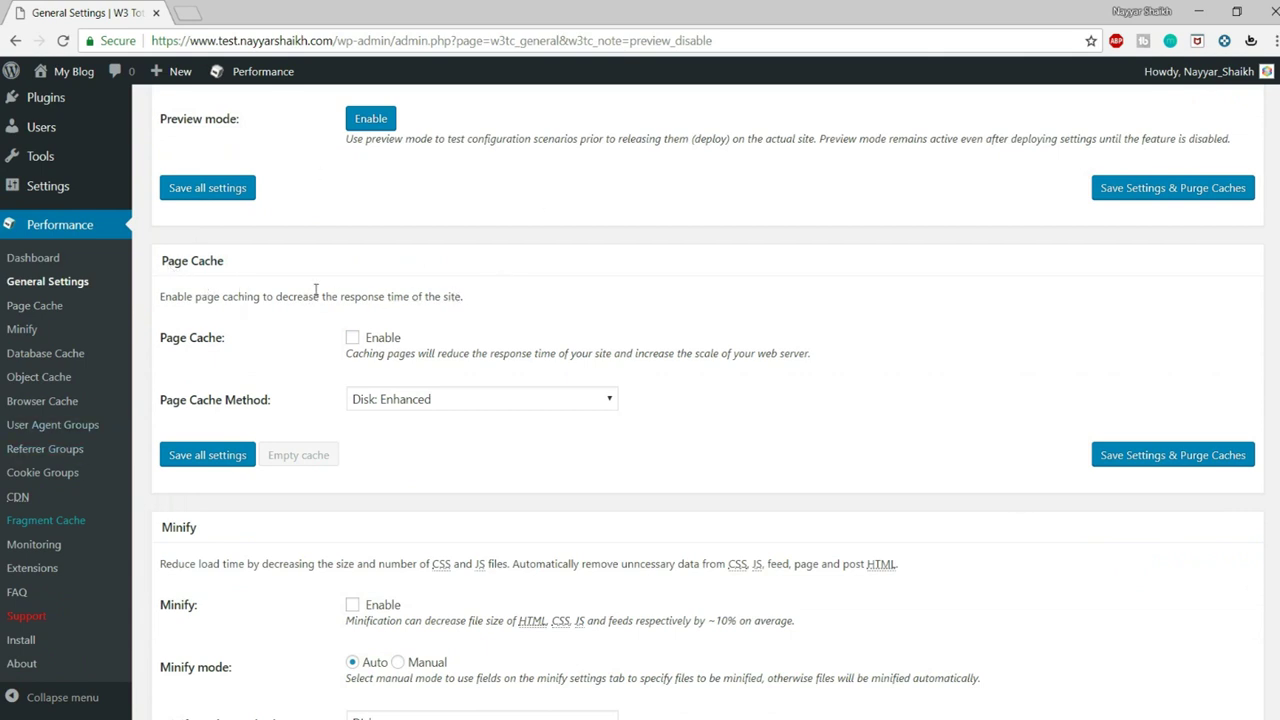
{"action": "left_click", "coordinate": [356, 338]}
{"action": "left_click", "coordinate": [444, 400]}
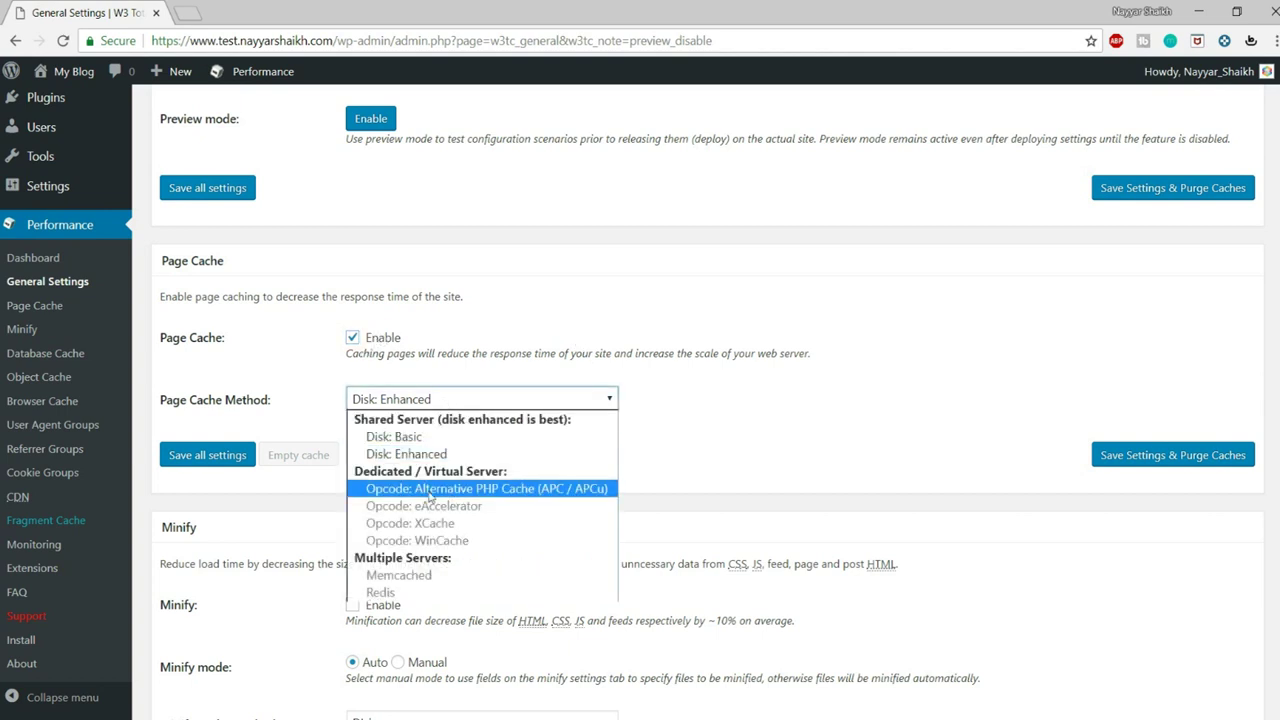
{"action": "left_click", "coordinate": [416, 455]}
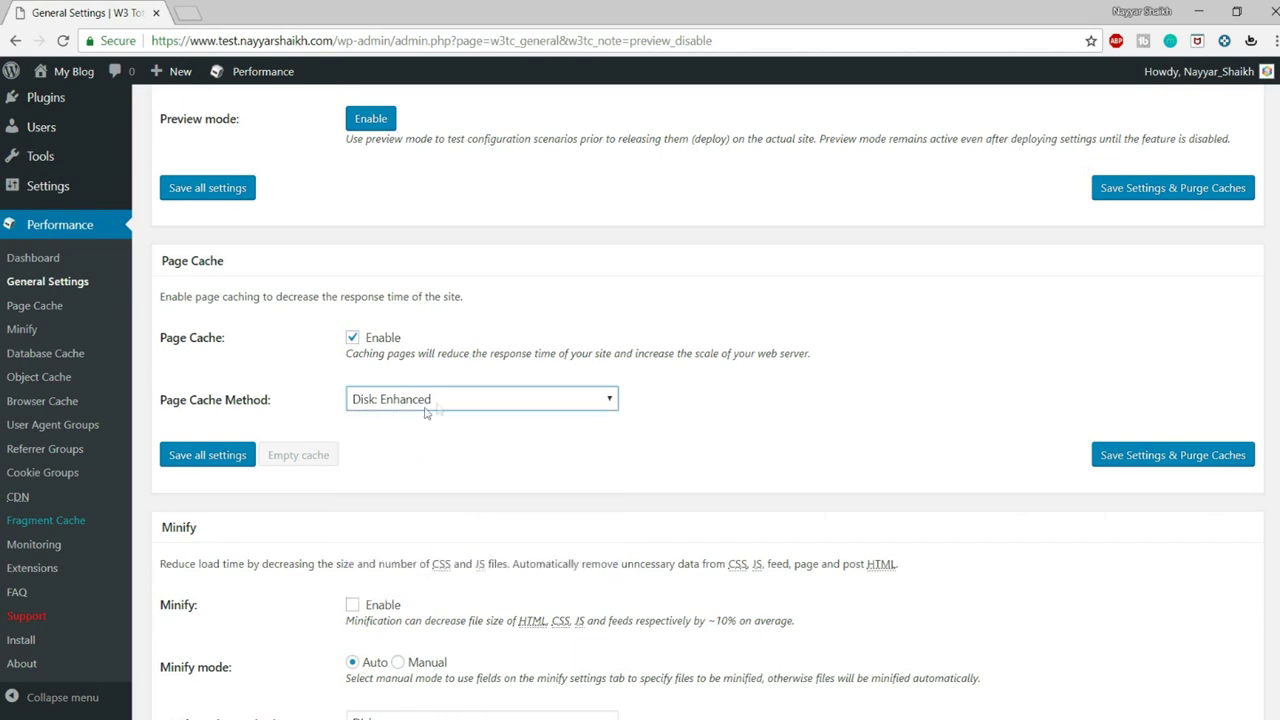
{"action": "left_click", "coordinate": [1165, 468]}
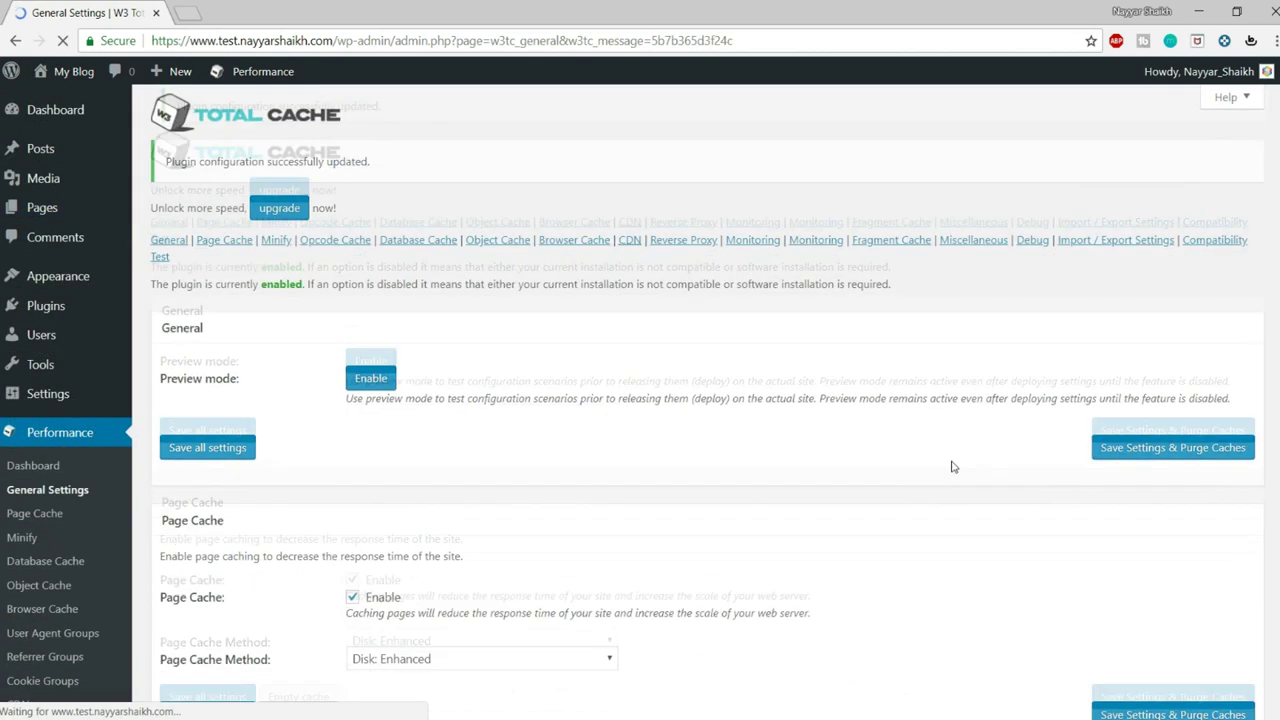
- Enable Minify, accept the notice about its risks, then save the settings and purge the caches
{"action": "scroll", "coordinate": [862, 458], "scroll_direction": "down", "scroll_amount": 6}
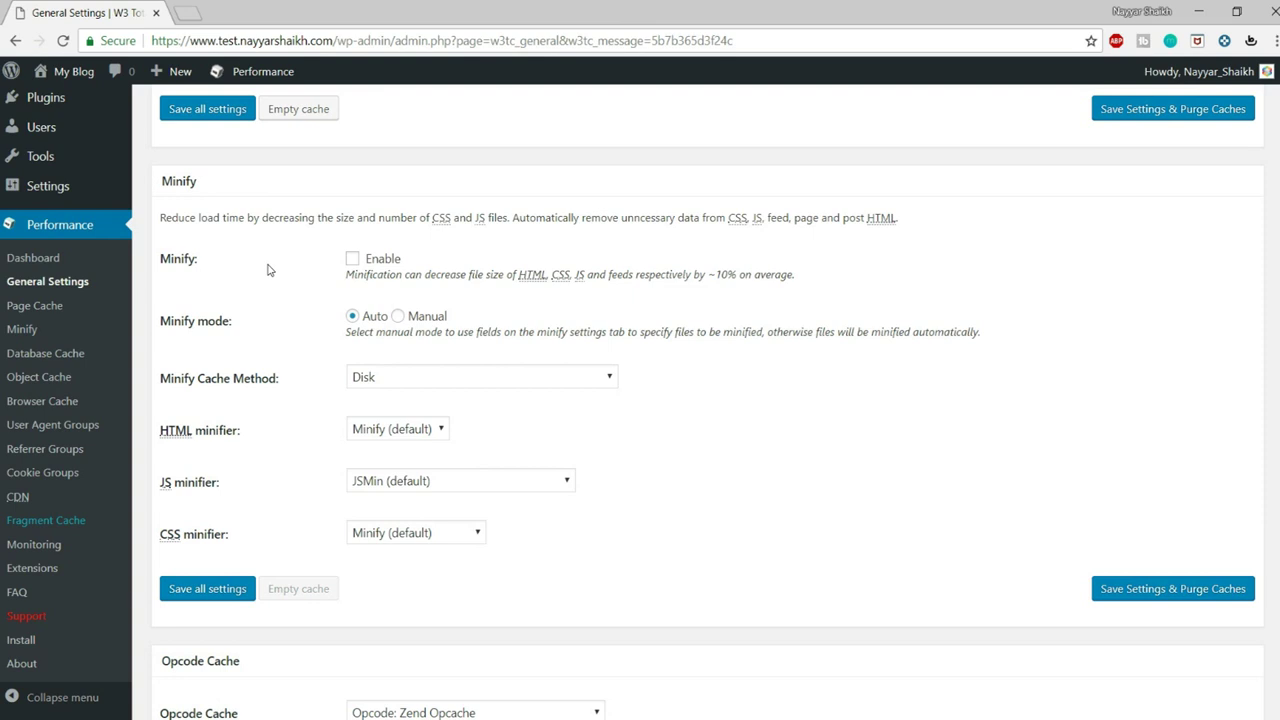
{"action": "left_click", "coordinate": [380, 262]}
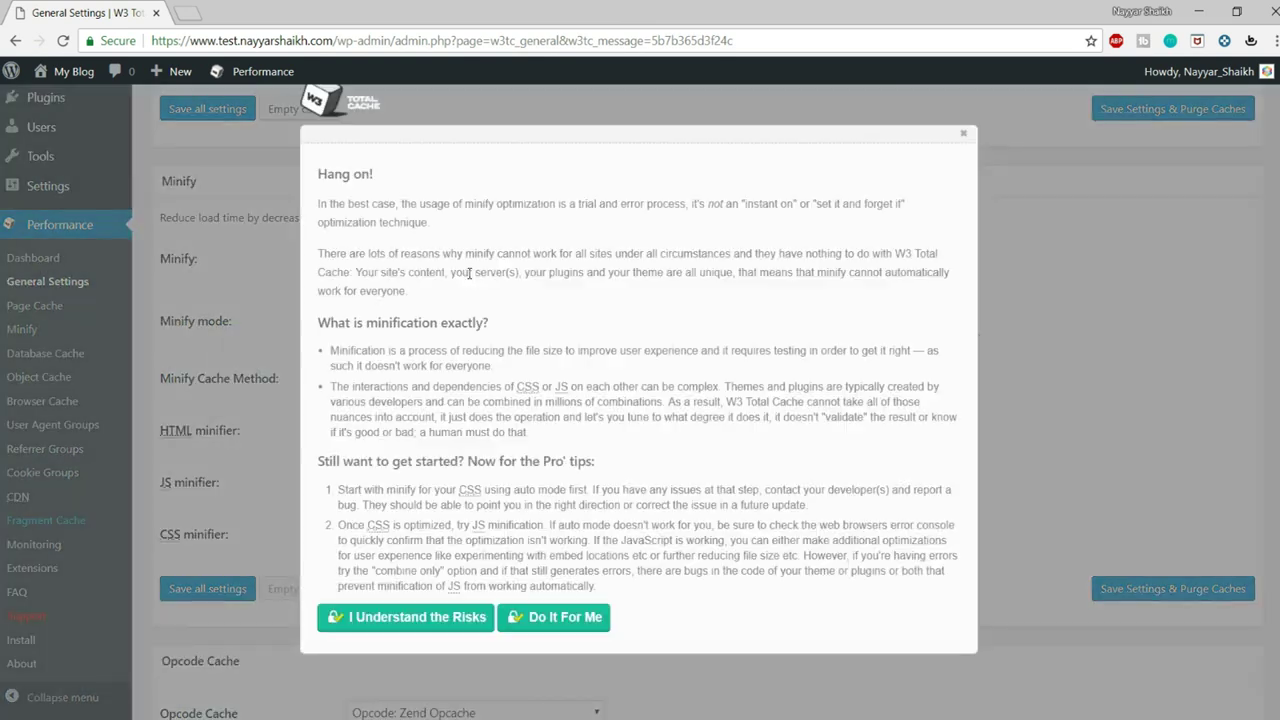
{"action": "left_click", "coordinate": [426, 620]}
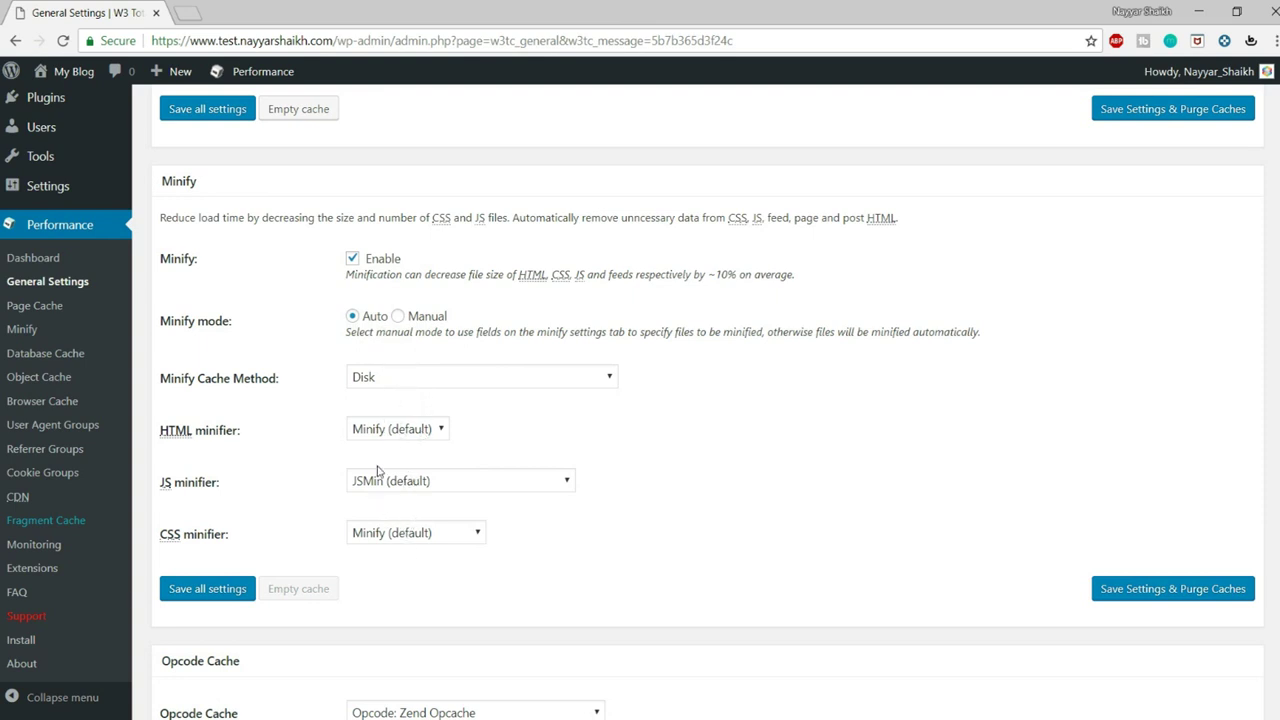
{"action": "left_click", "coordinate": [1163, 590]}
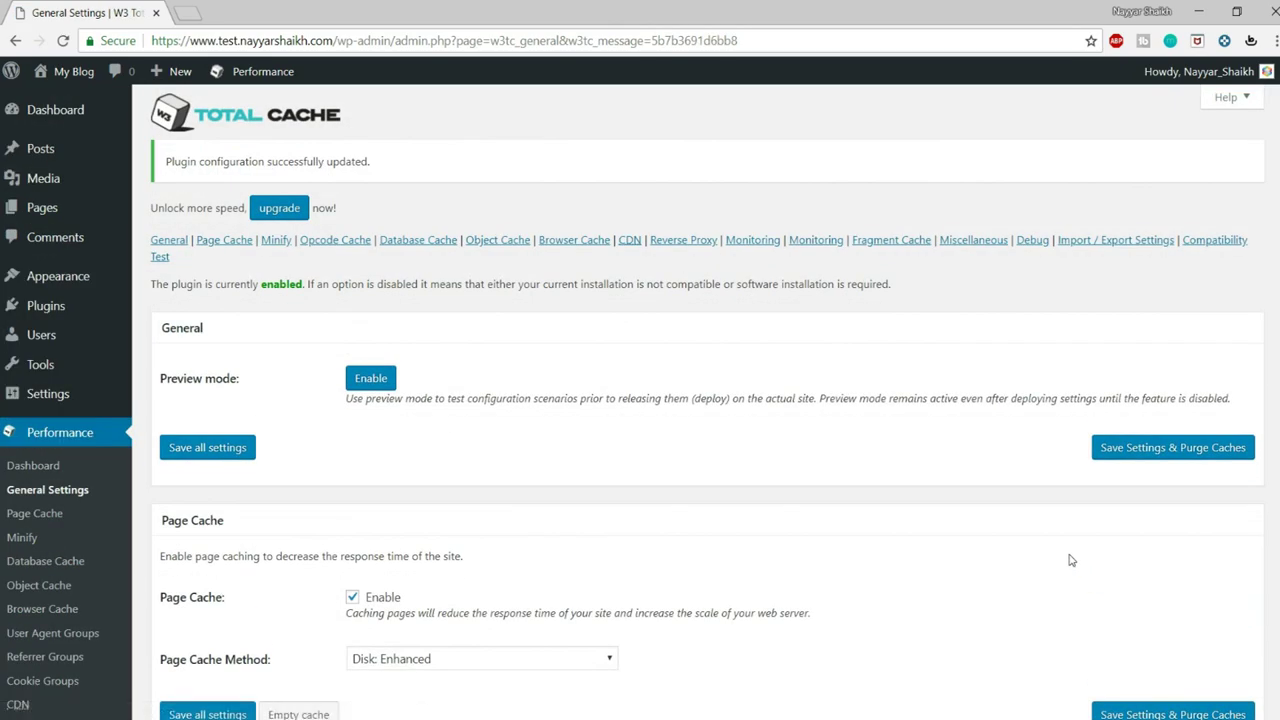
- Keep Opcode Cache on Zend Opcache, and save the settings and purge the caches from that section
{"action": "scroll", "coordinate": [1069, 560], "scroll_direction": "down", "scroll_amount": 6}
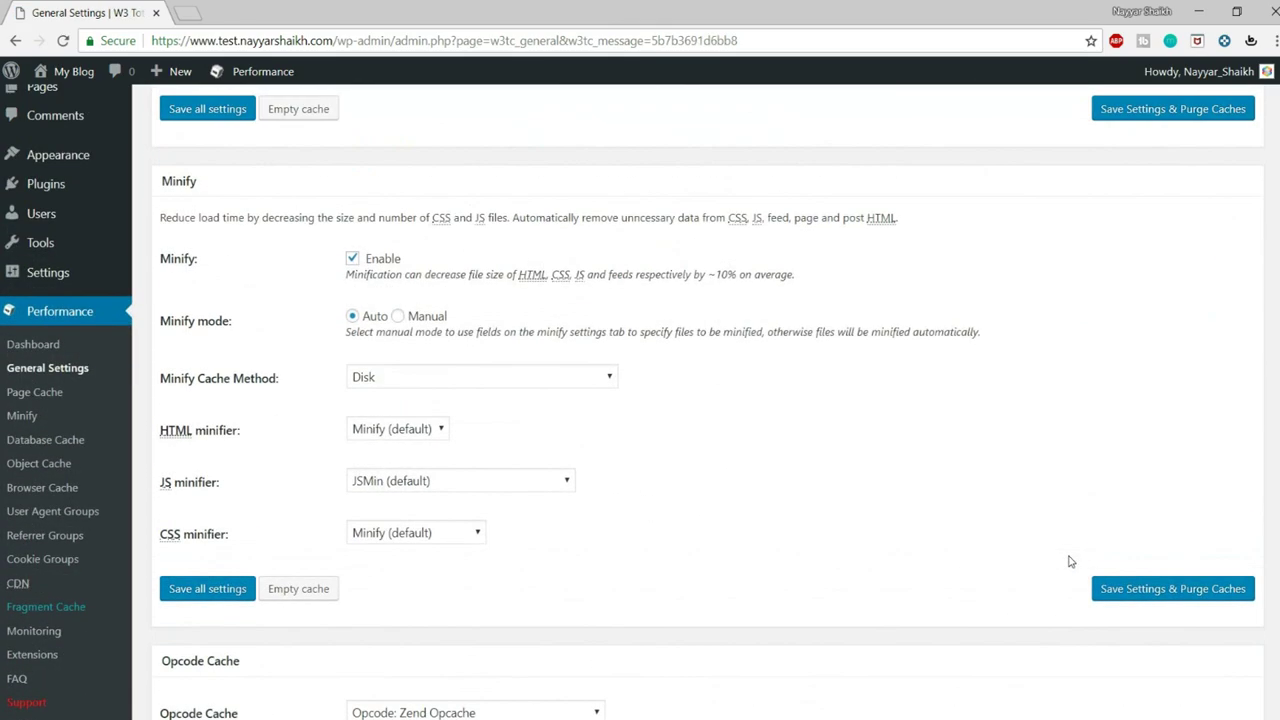
{"action": "scroll", "coordinate": [1069, 560], "scroll_direction": "down", "scroll_amount": 4}
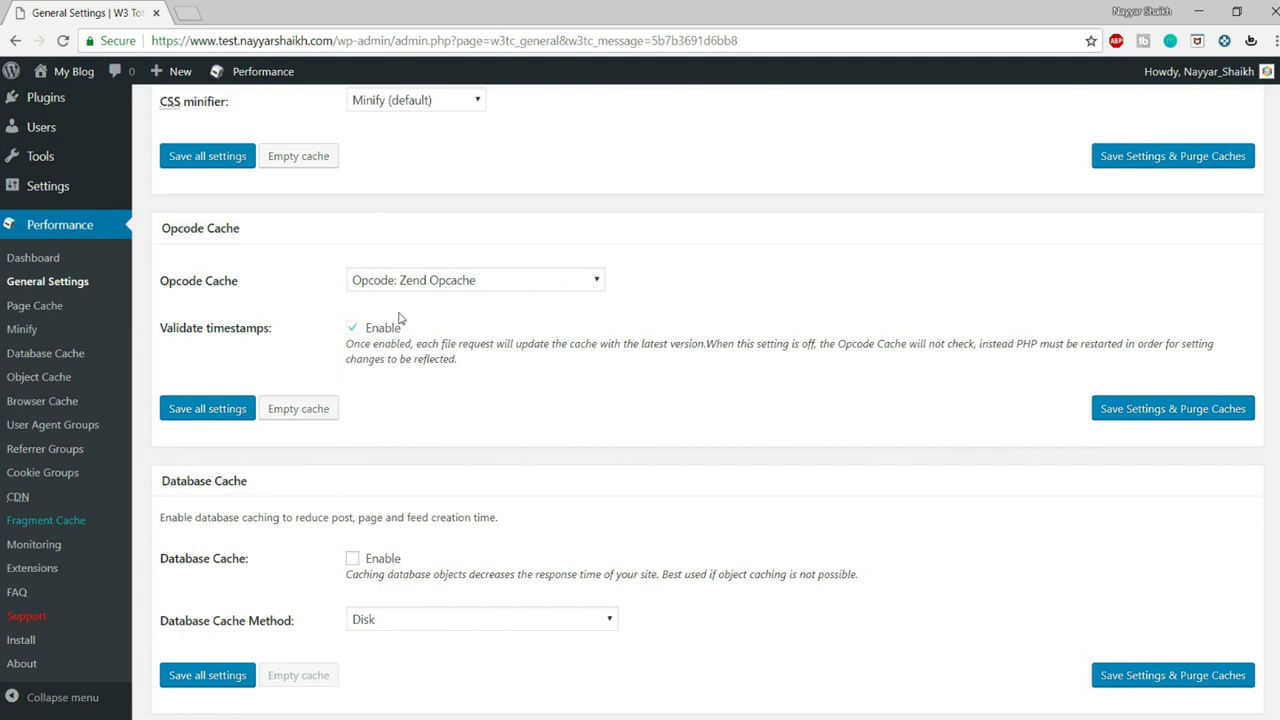
{"action": "left_click", "coordinate": [1150, 410]}
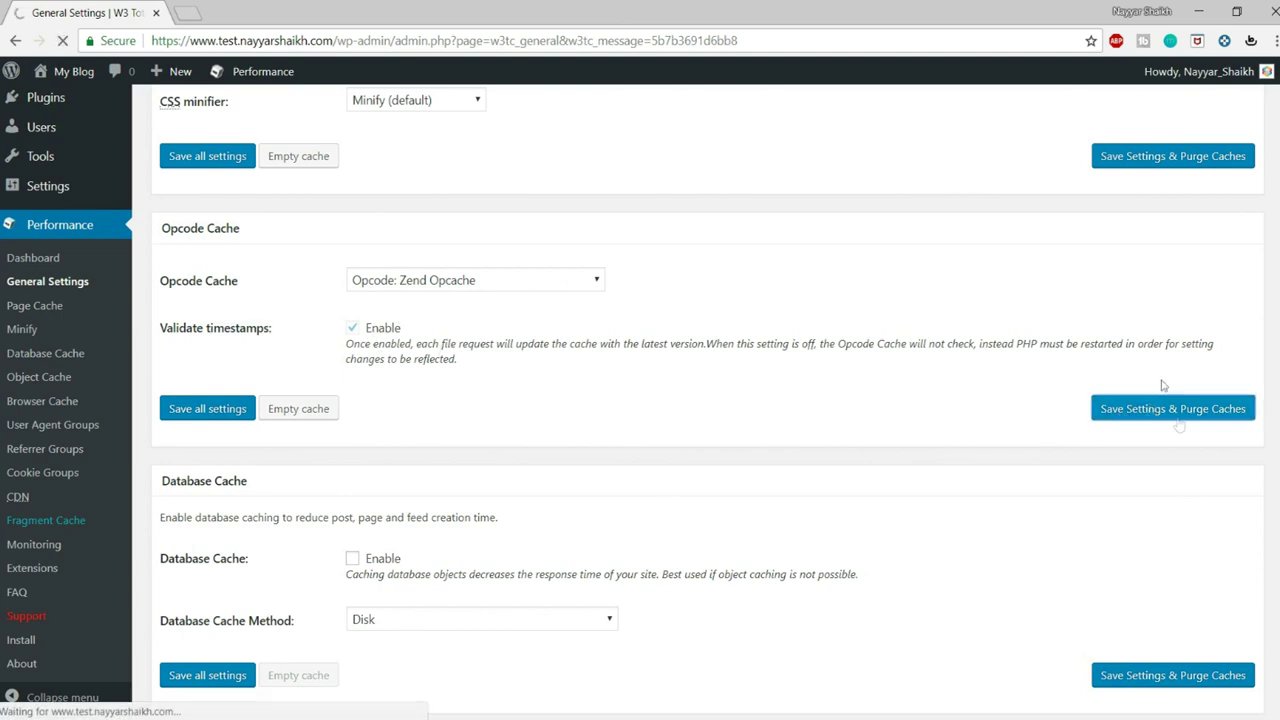
- Leave Database Cache and Object Cache off and Browser Cache on, then save the settings and purge the caches
{"action": "scroll", "coordinate": [228, 245], "scroll_direction": "down", "scroll_amount": 15}
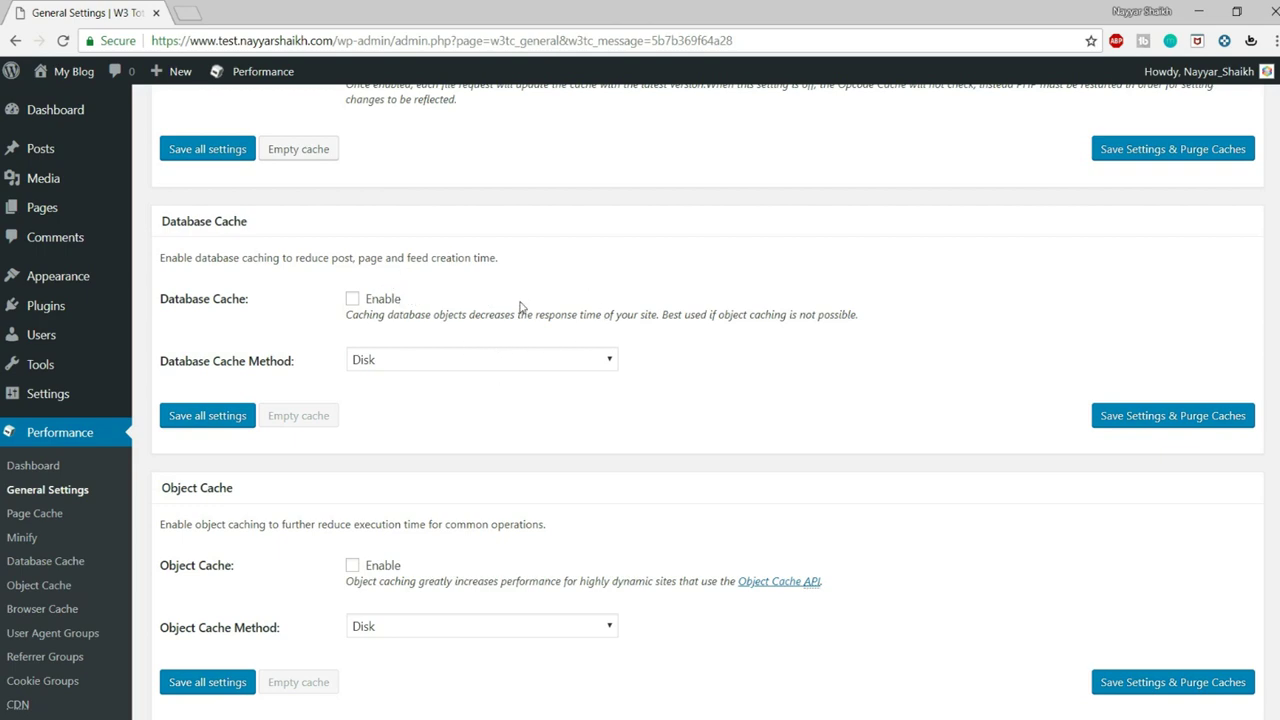
{"action": "scroll", "coordinate": [531, 346], "scroll_direction": "down", "scroll_amount": 2}
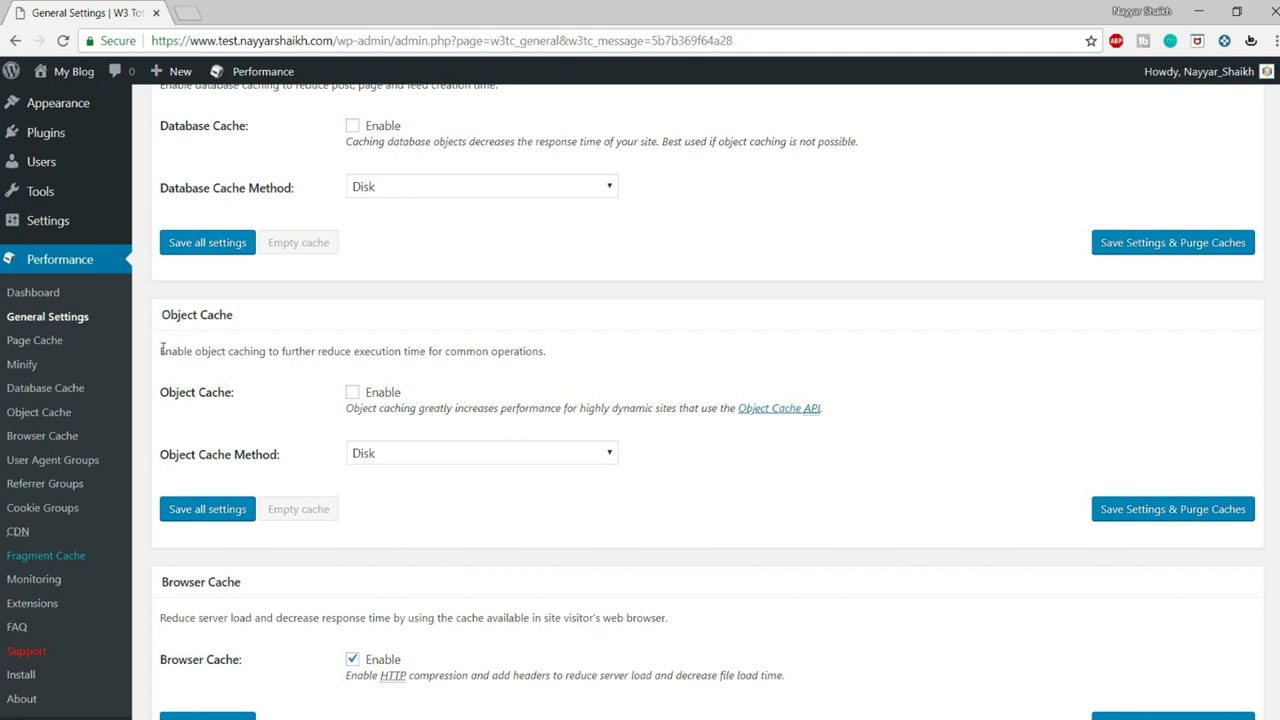
{"action": "scroll", "coordinate": [262, 290], "scroll_direction": "up", "scroll_amount": 1}
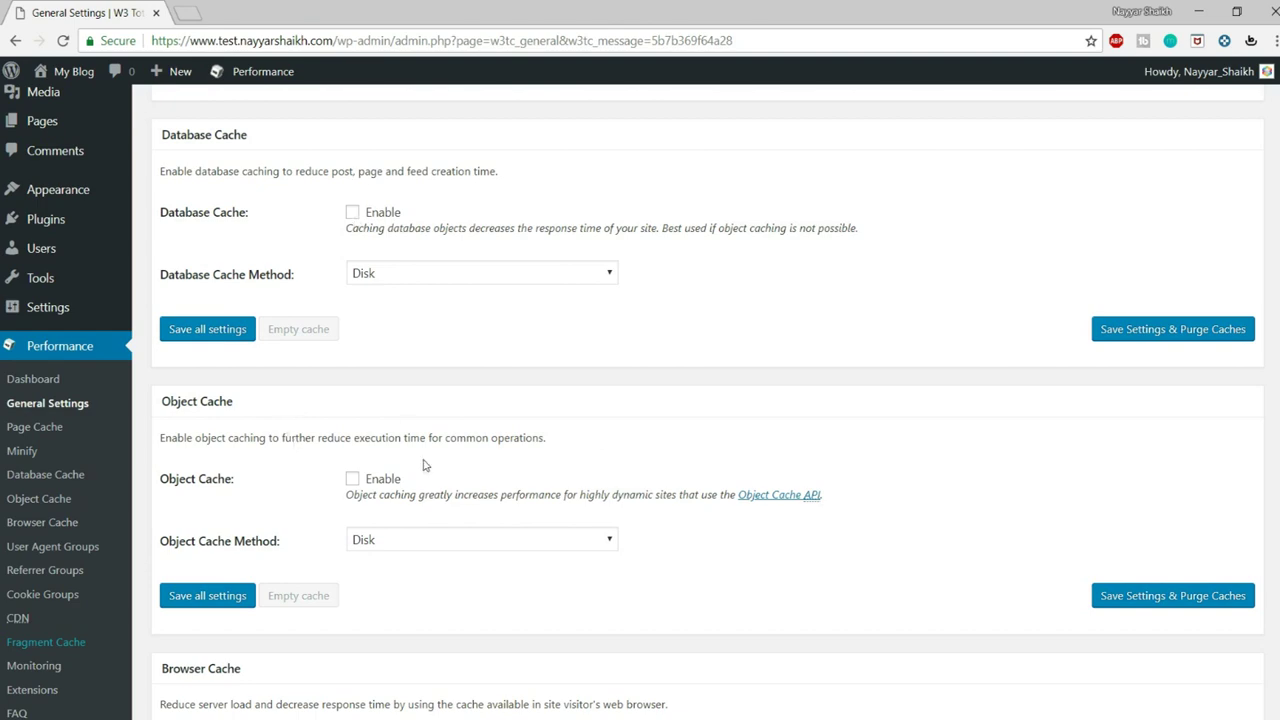
{"action": "scroll", "coordinate": [423, 463], "scroll_direction": "down", "scroll_amount": 5}
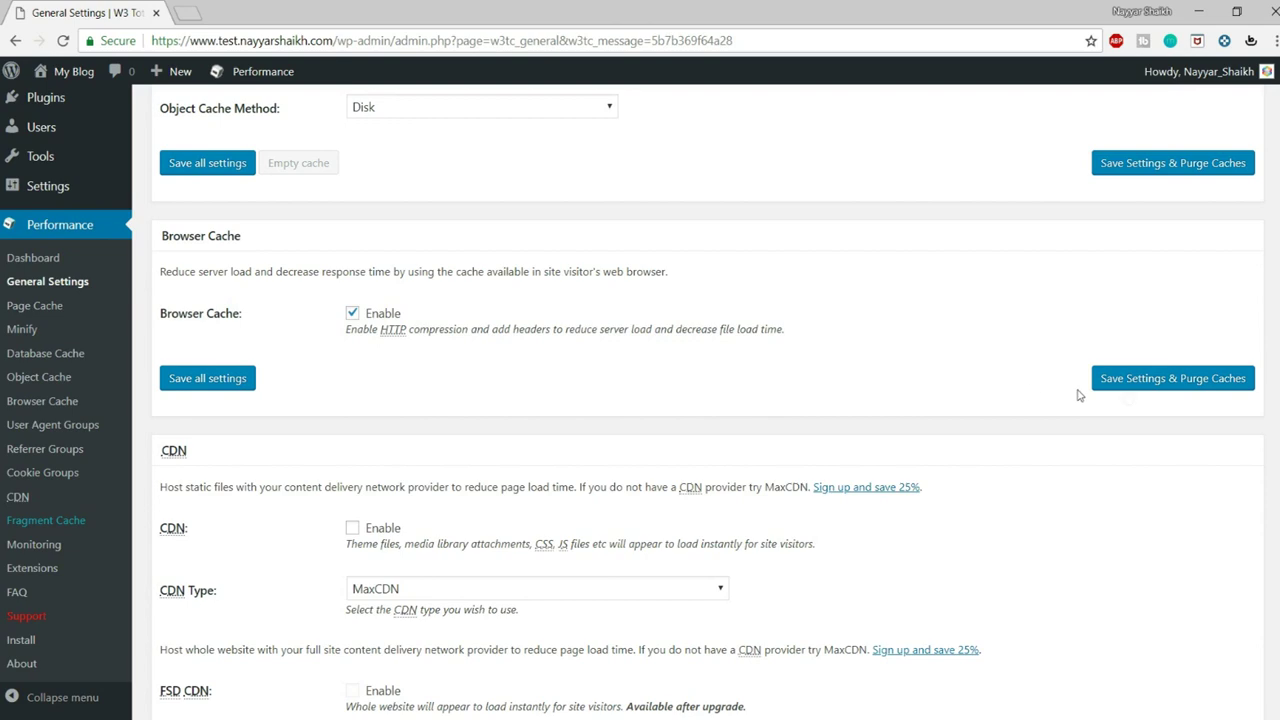
{"action": "left_click", "coordinate": [1179, 391]}
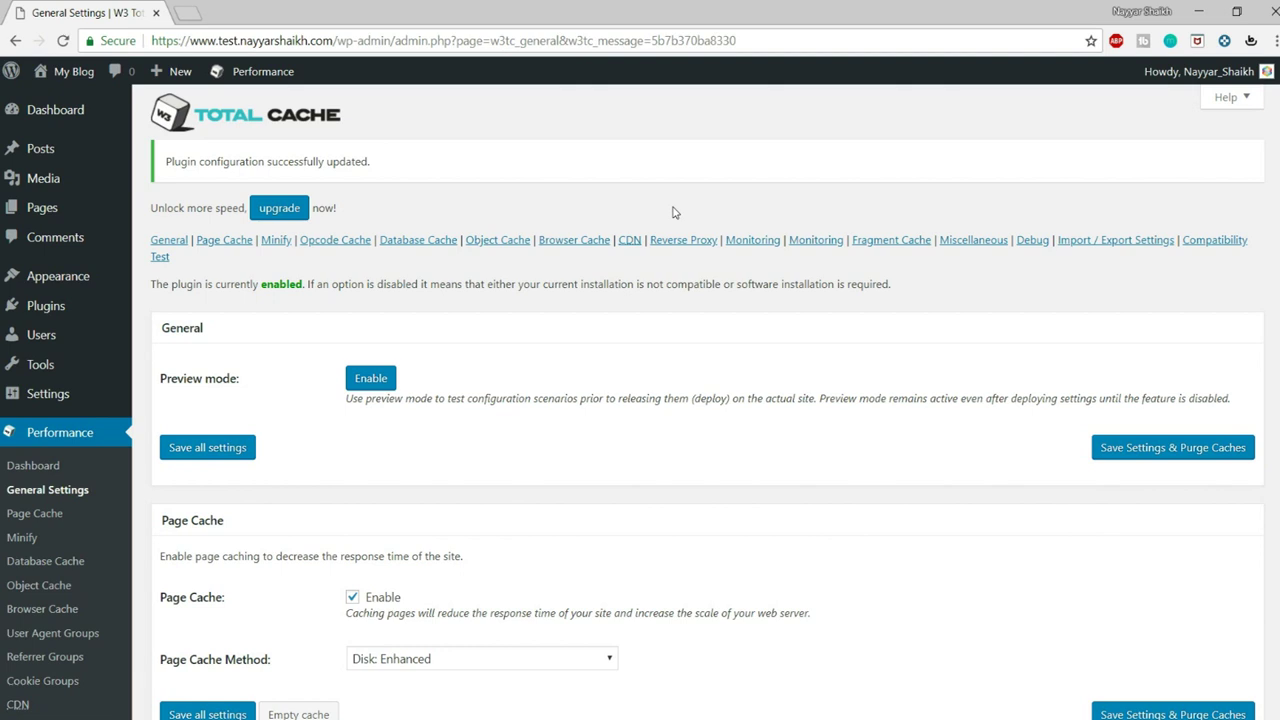
- Enable the Miscellaneous option that optimizes disk enhanced page and minify disk caching for NFS, then save the settings and purge the caches
{"action": "scroll", "coordinate": [690, 320], "scroll_direction": "down", "scroll_amount": 13}
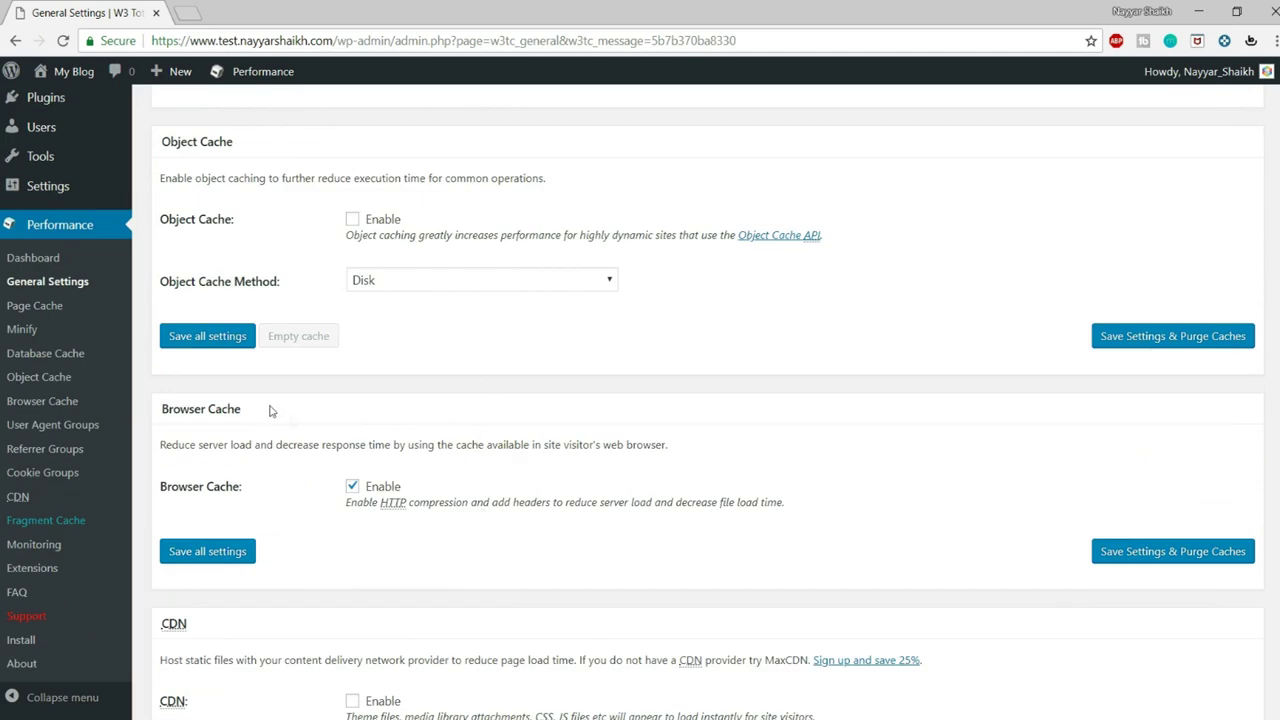
{"action": "scroll", "coordinate": [1188, 315], "scroll_direction": "down", "scroll_amount": 3}
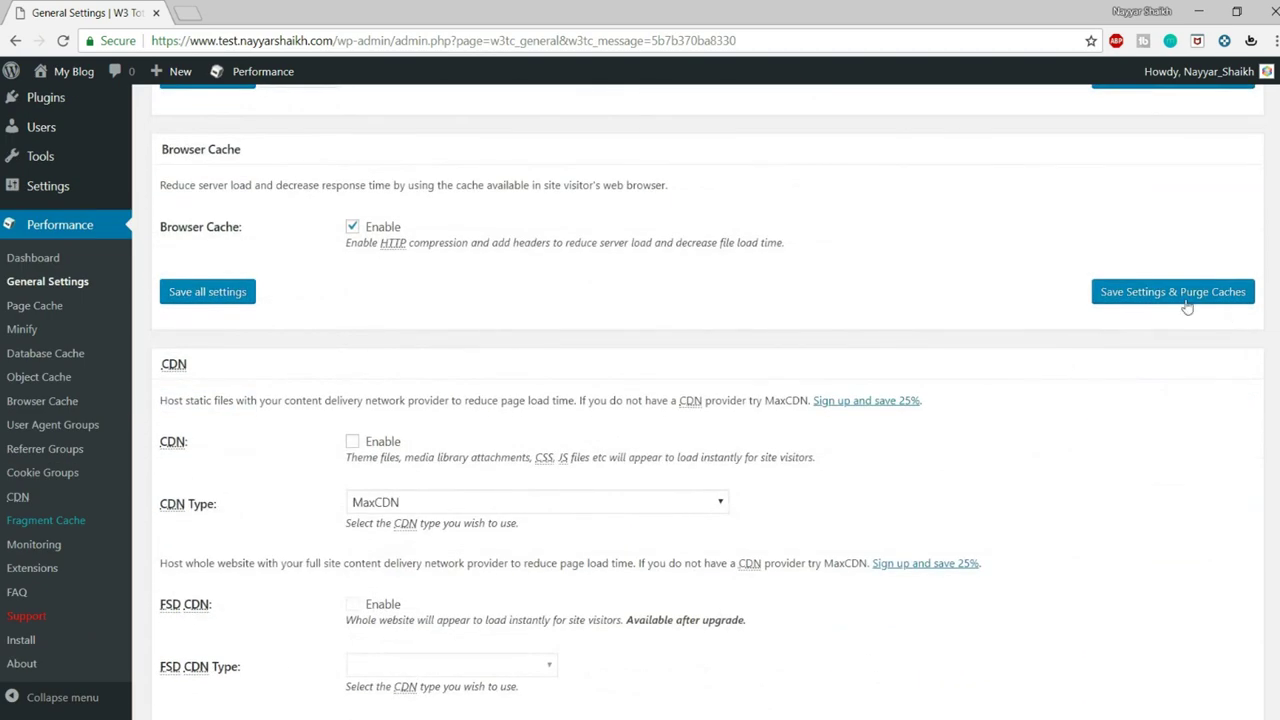
{"action": "scroll", "coordinate": [1188, 315], "scroll_direction": "down", "scroll_amount": 2}
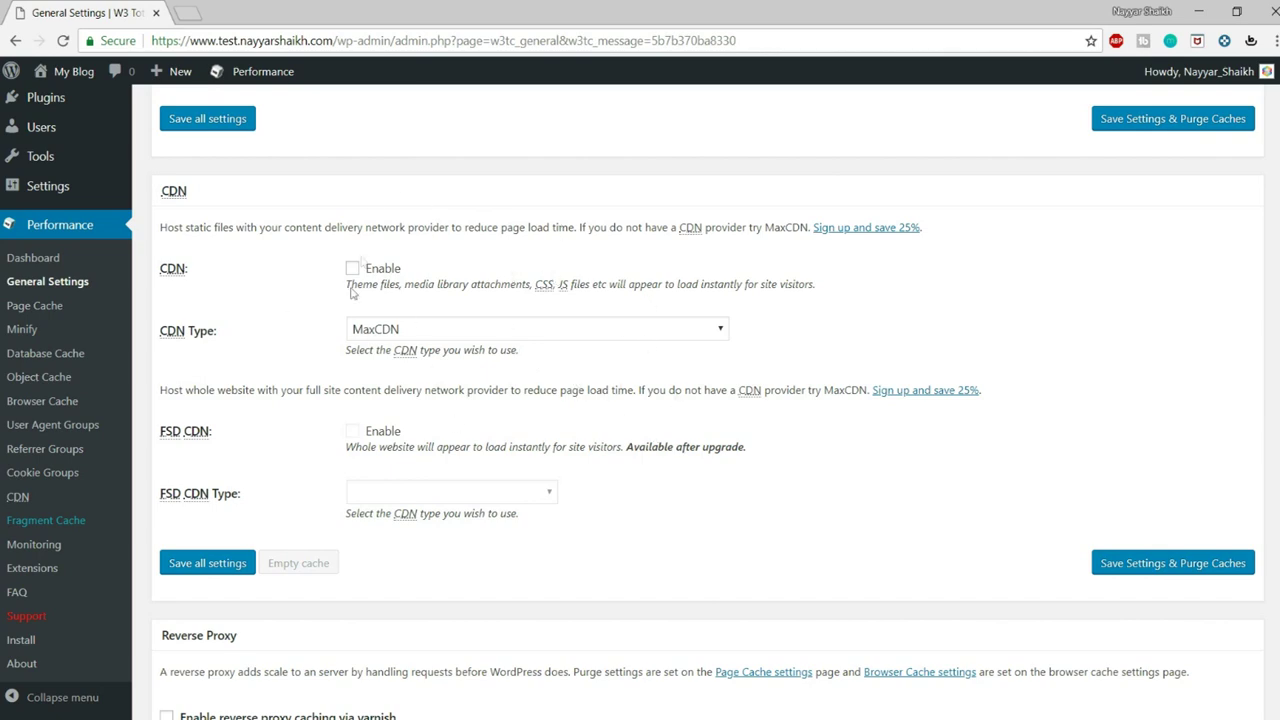
{"action": "scroll", "coordinate": [449, 369], "scroll_direction": "down", "scroll_amount": 4}
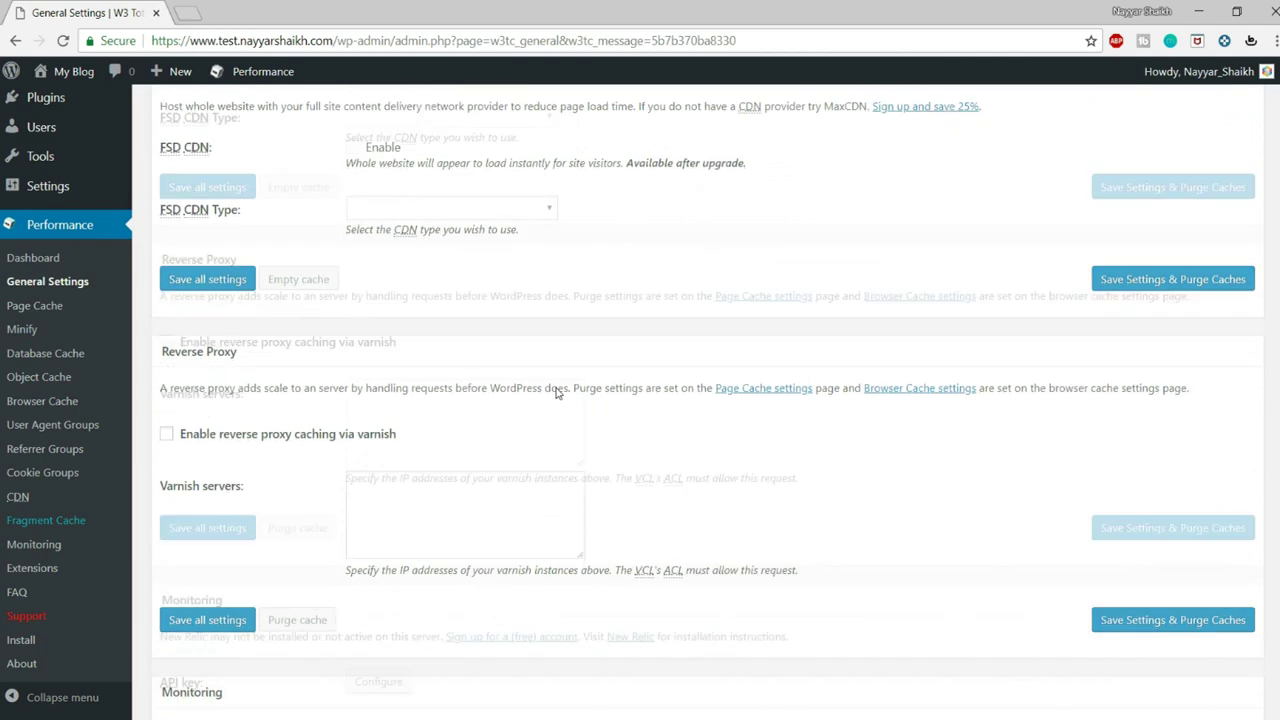
{"action": "scroll", "coordinate": [660, 314], "scroll_direction": "down", "scroll_amount": 2}
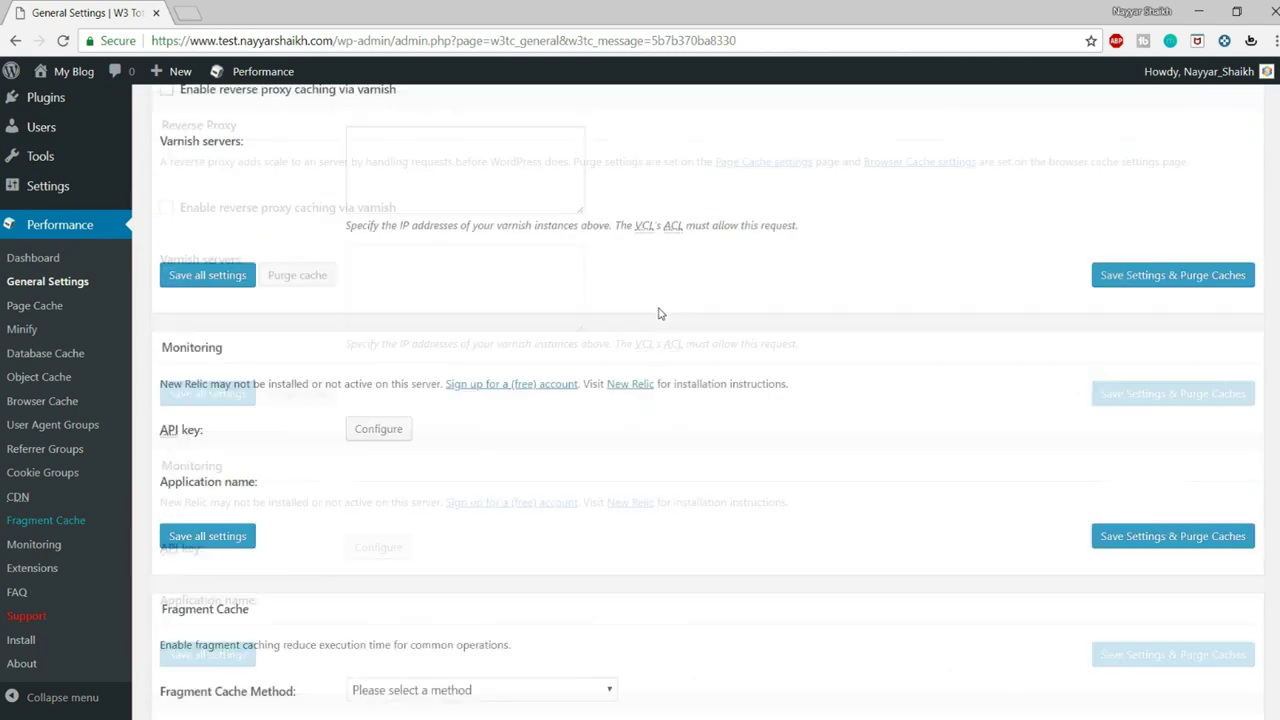
{"action": "scroll", "coordinate": [424, 408], "scroll_direction": "down", "scroll_amount": 3}
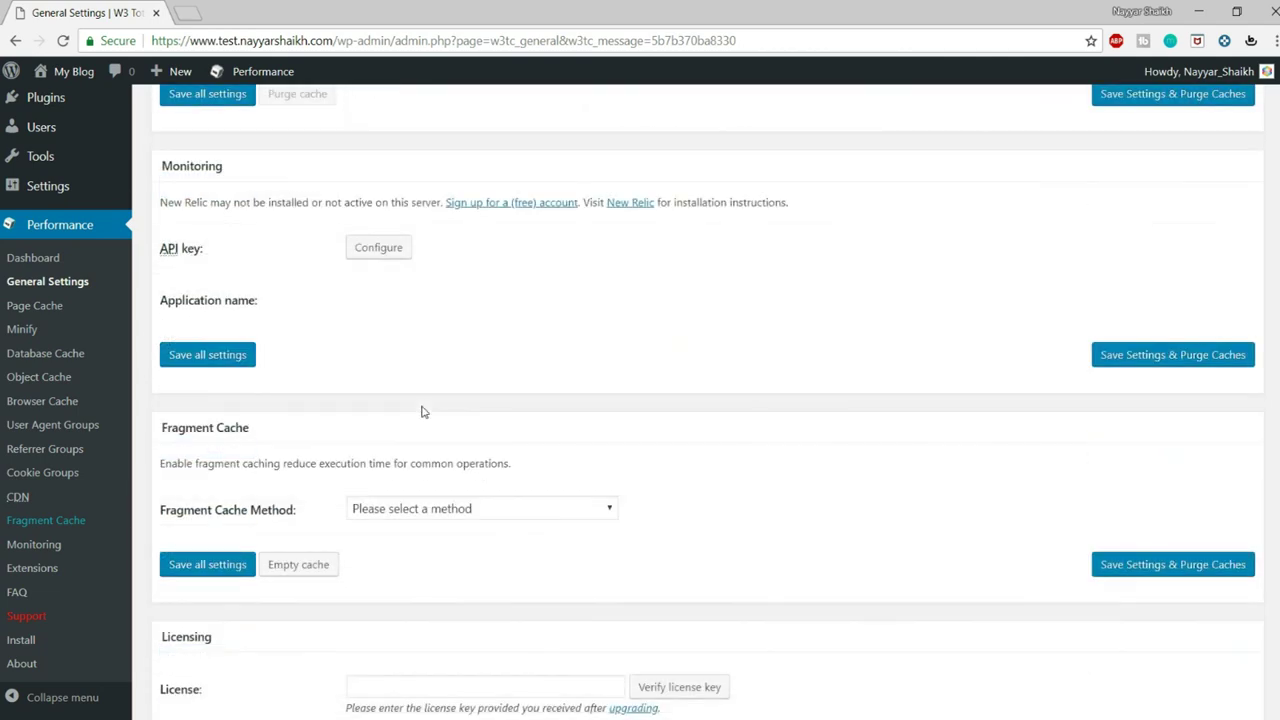
{"action": "scroll", "coordinate": [600, 325], "scroll_direction": "down", "scroll_amount": 6}
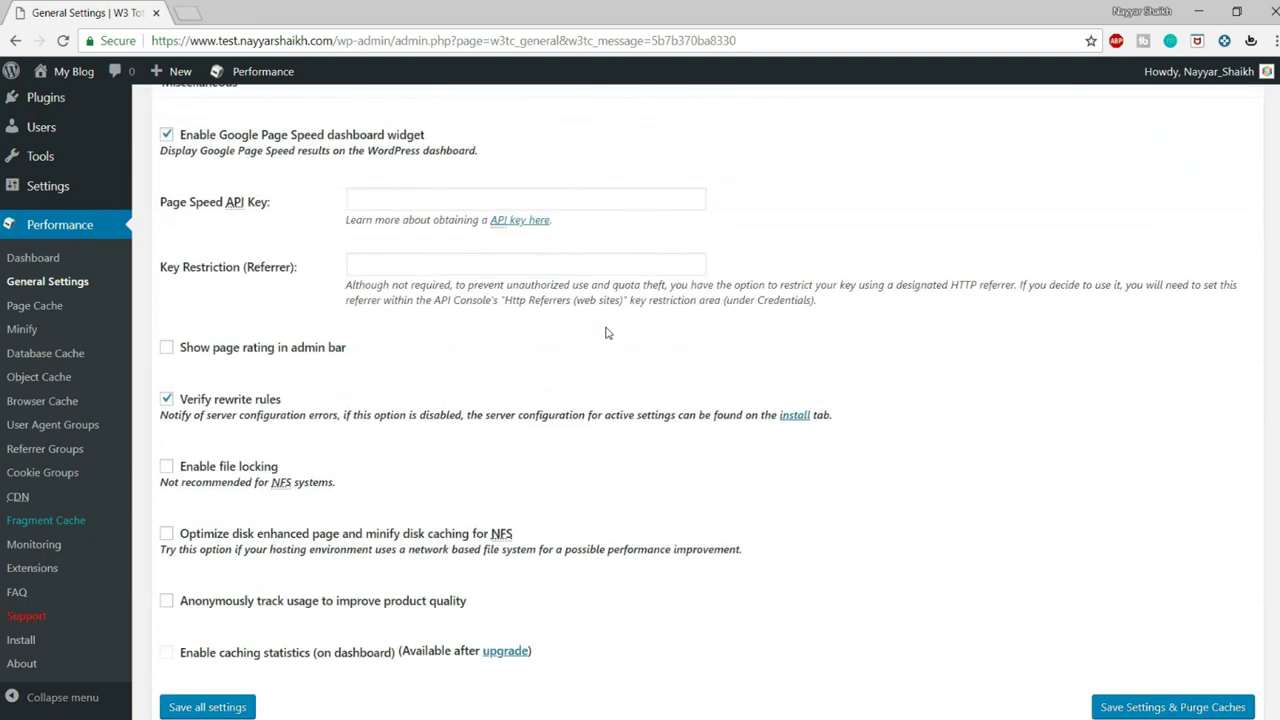
{"action": "scroll", "coordinate": [591, 317], "scroll_direction": "down", "scroll_amount": 2}
{"action": "scroll", "coordinate": [591, 317], "scroll_direction": "up", "scroll_amount": 3}
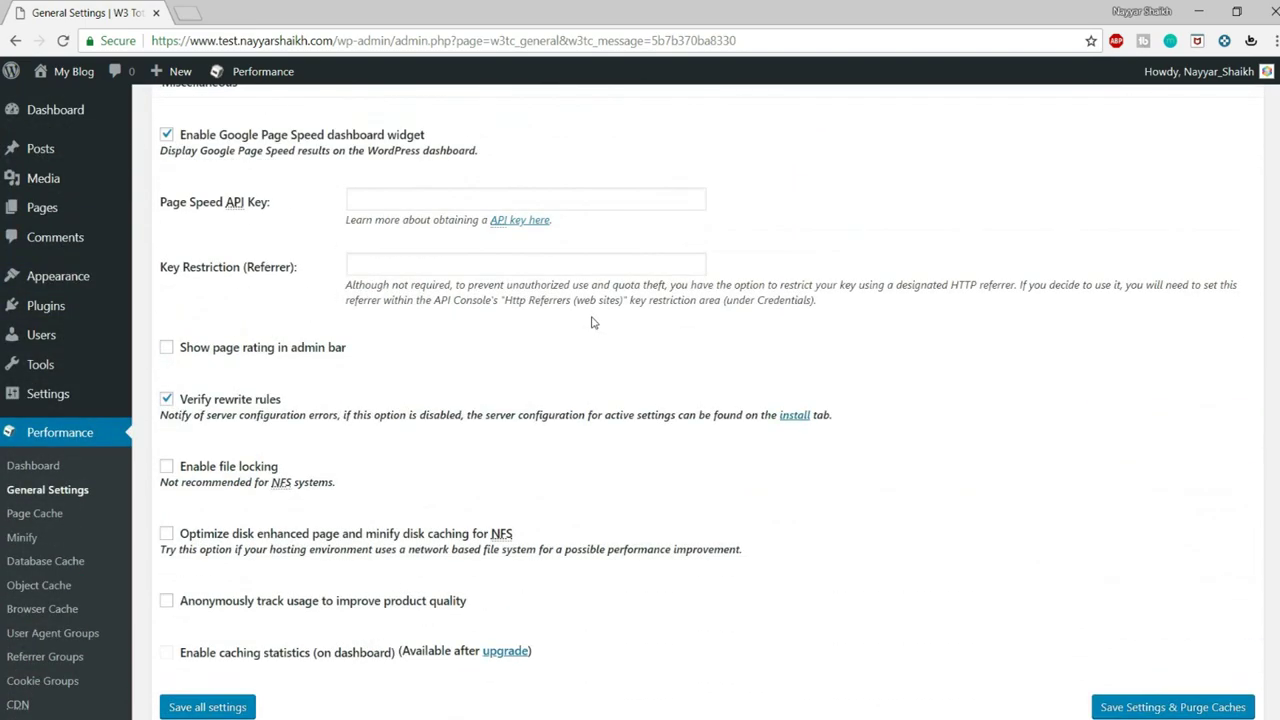
{"action": "scroll", "coordinate": [608, 333], "scroll_direction": "up", "scroll_amount": 2}
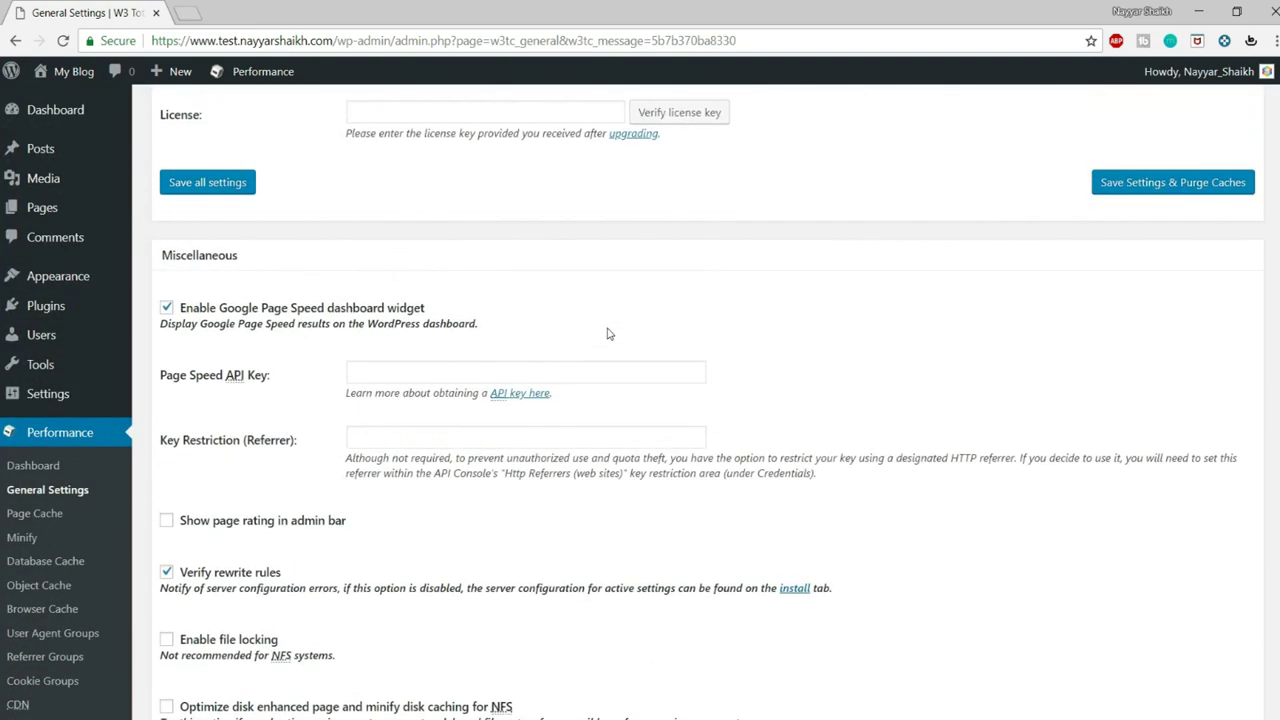
{"action": "scroll", "coordinate": [608, 333], "scroll_direction": "down", "scroll_amount": 3}
{"action": "left_click", "coordinate": [167, 362]}
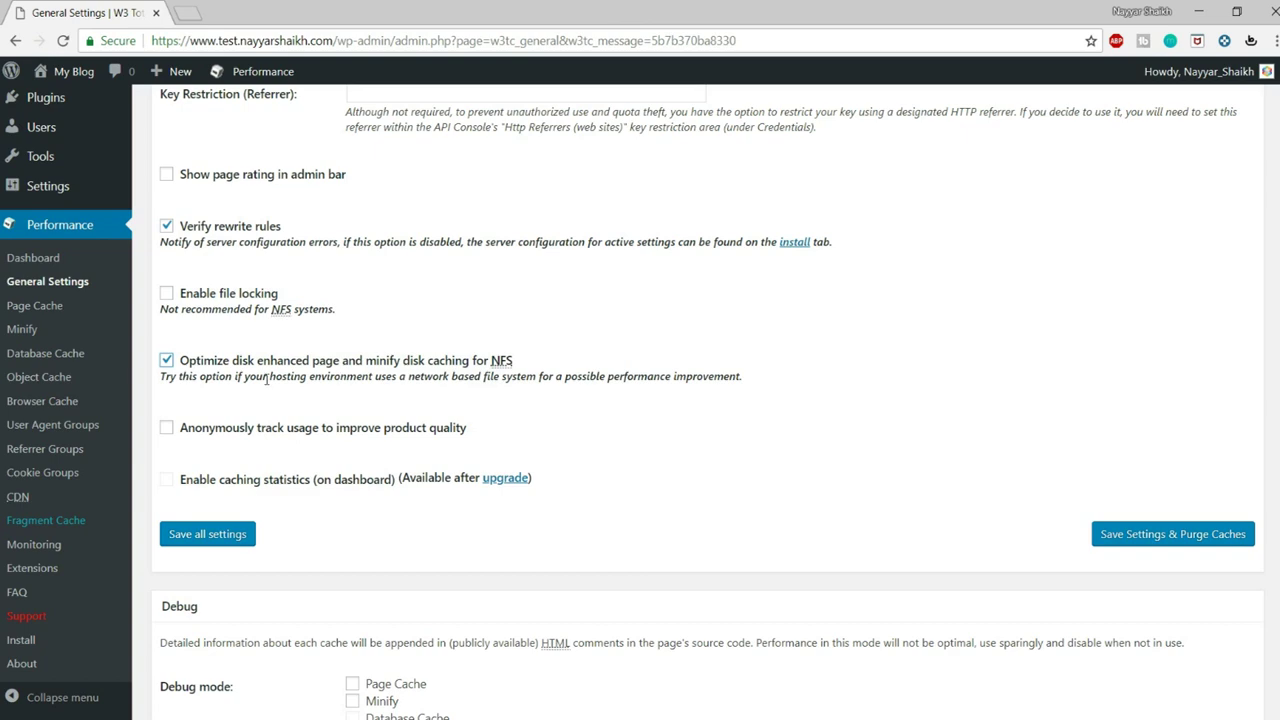
{"action": "left_click", "coordinate": [1202, 540]}
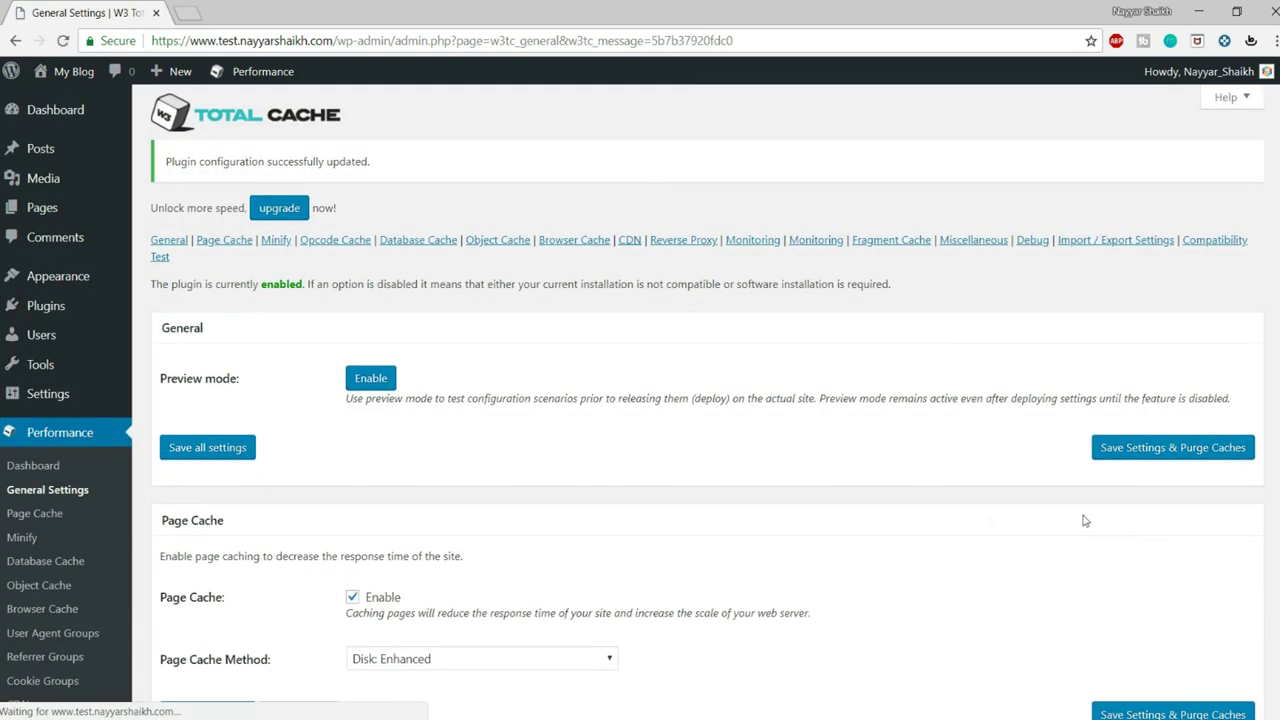
{"action": "scroll", "coordinate": [857, 473], "scroll_direction": "down", "scroll_amount": 3}
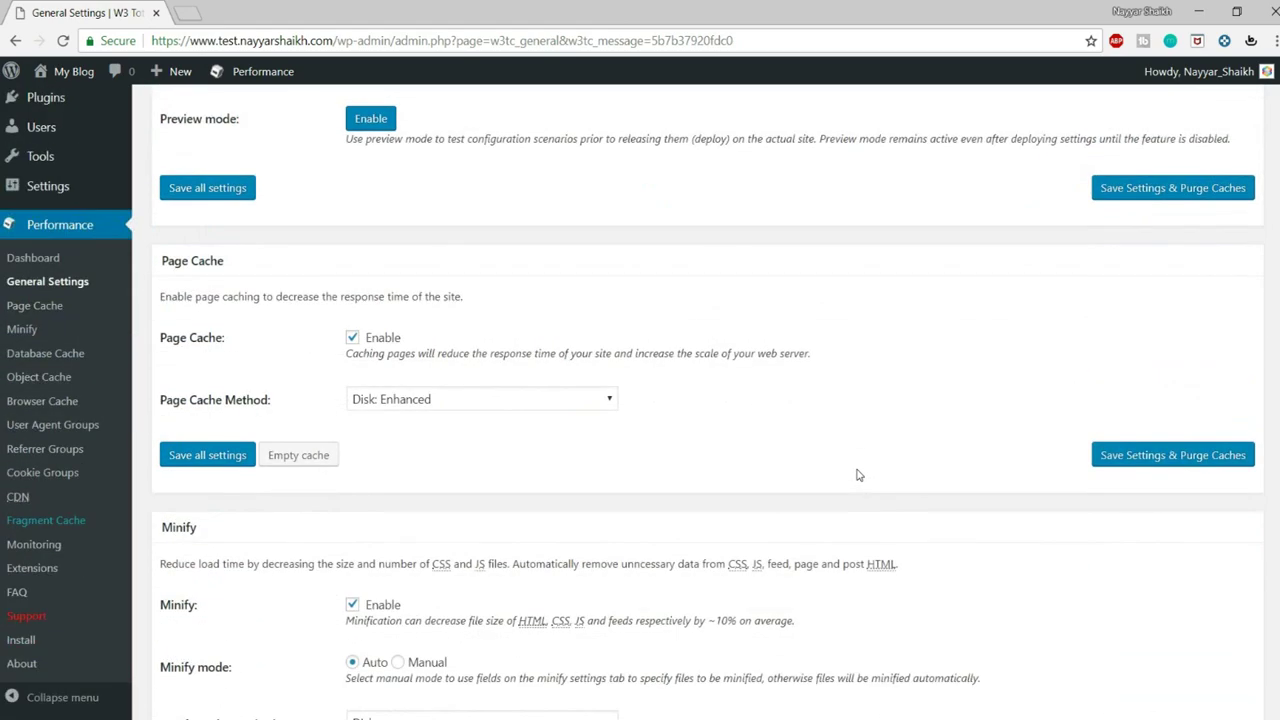
{"action": "scroll", "coordinate": [857, 475], "scroll_direction": "down", "scroll_amount": 2}
{"action": "scroll", "coordinate": [857, 475], "scroll_direction": "up", "scroll_amount": 5}
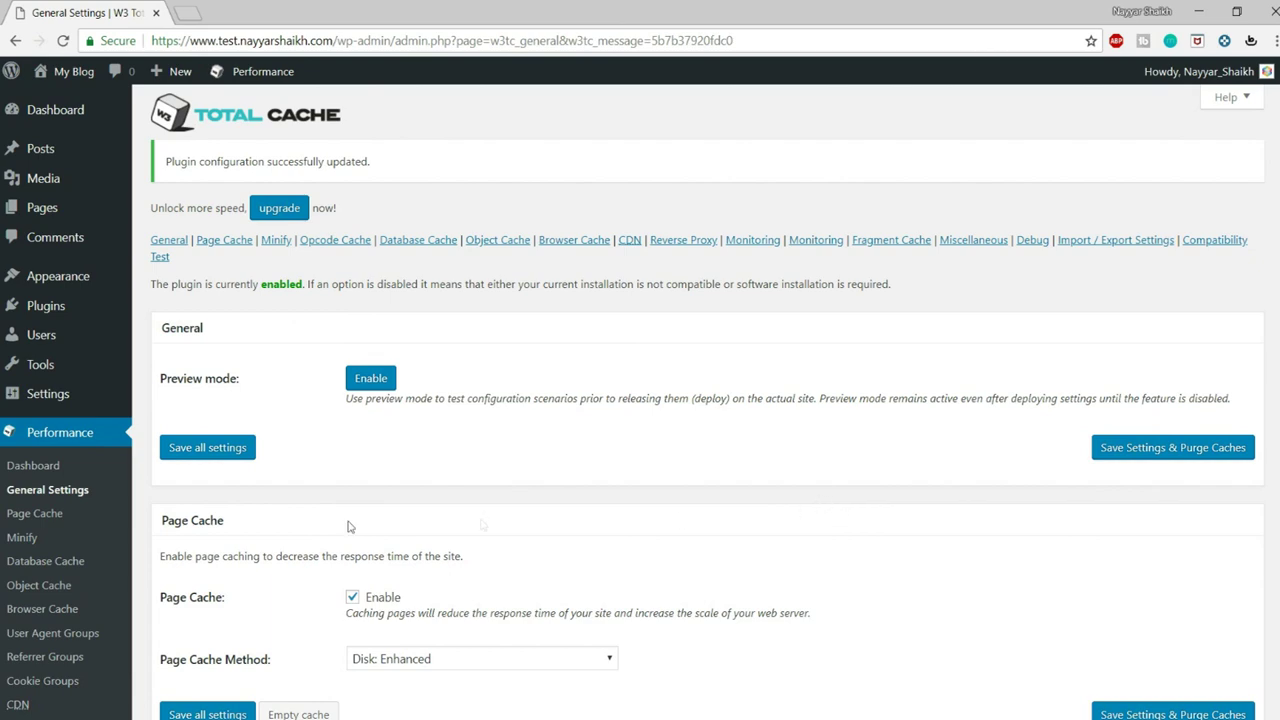
- Open gtmetrix.com in a new browser tab
{"action": "left_click", "coordinate": [187, 9]}
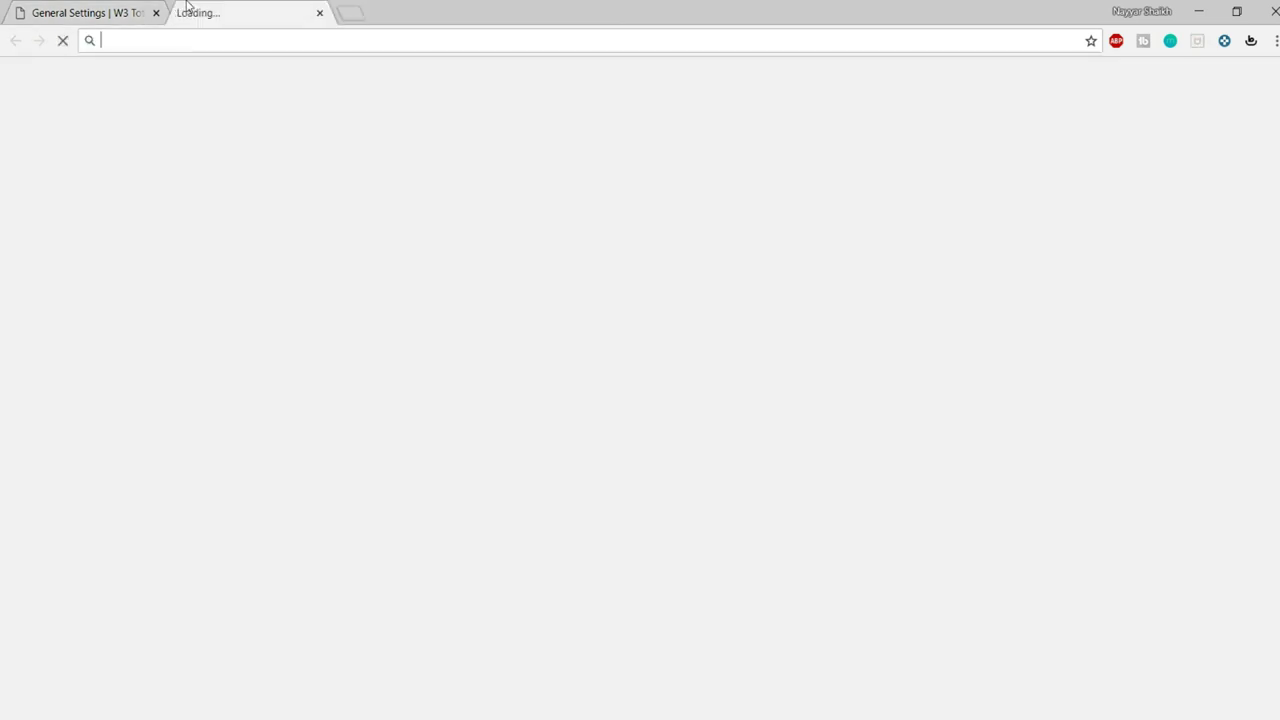
{"action": "type", "text": "gt"}
{"action": "key", "text": "Return"}
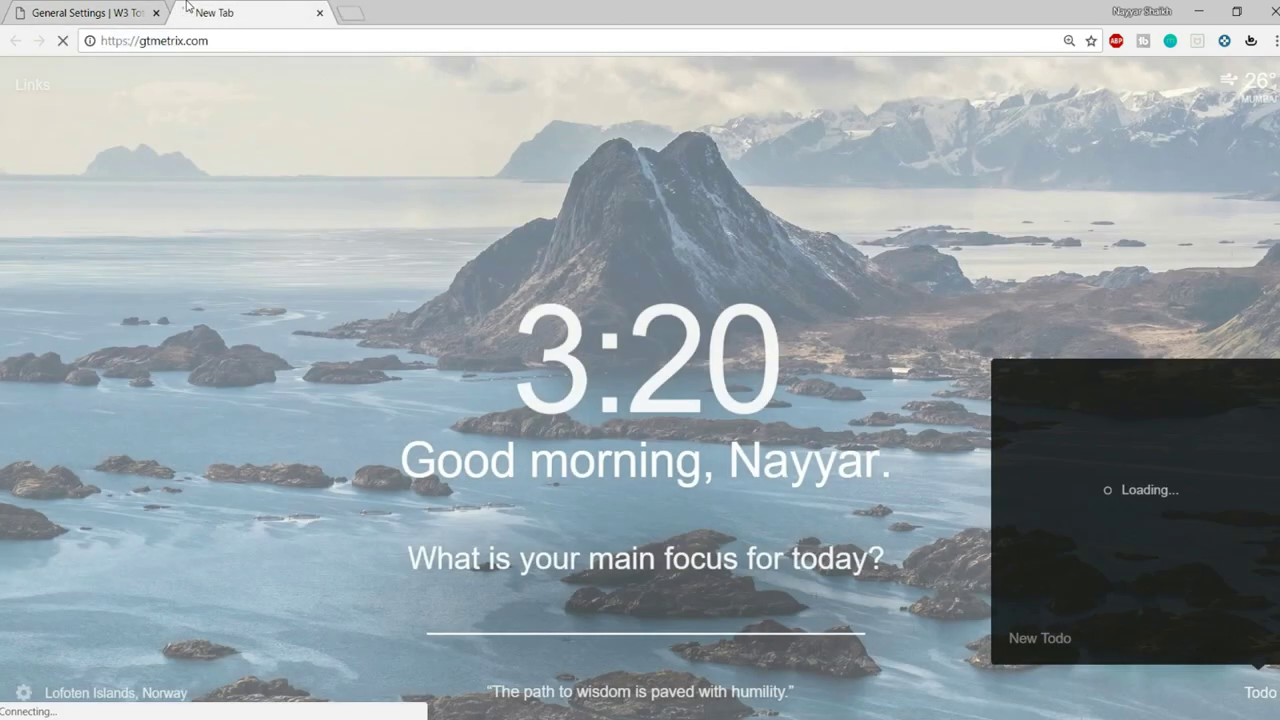
- Copy the site's root address from the WordPress tab and run a GTmetrix performance analysis on it
{"action": "left_click", "coordinate": [160, 10]}
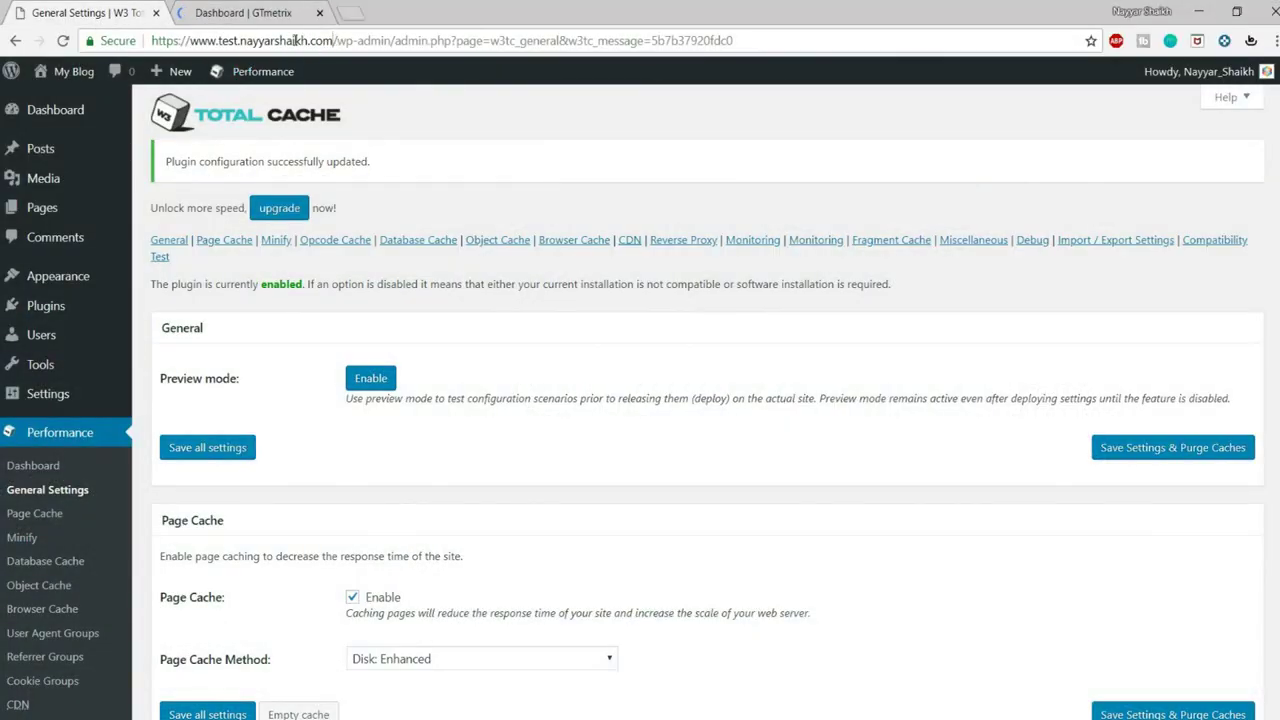
{"action": "left_click_drag", "start_coordinate": [333, 41], "coordinate": [152, 28]}
{"action": "left_click", "coordinate": [248, 12]}
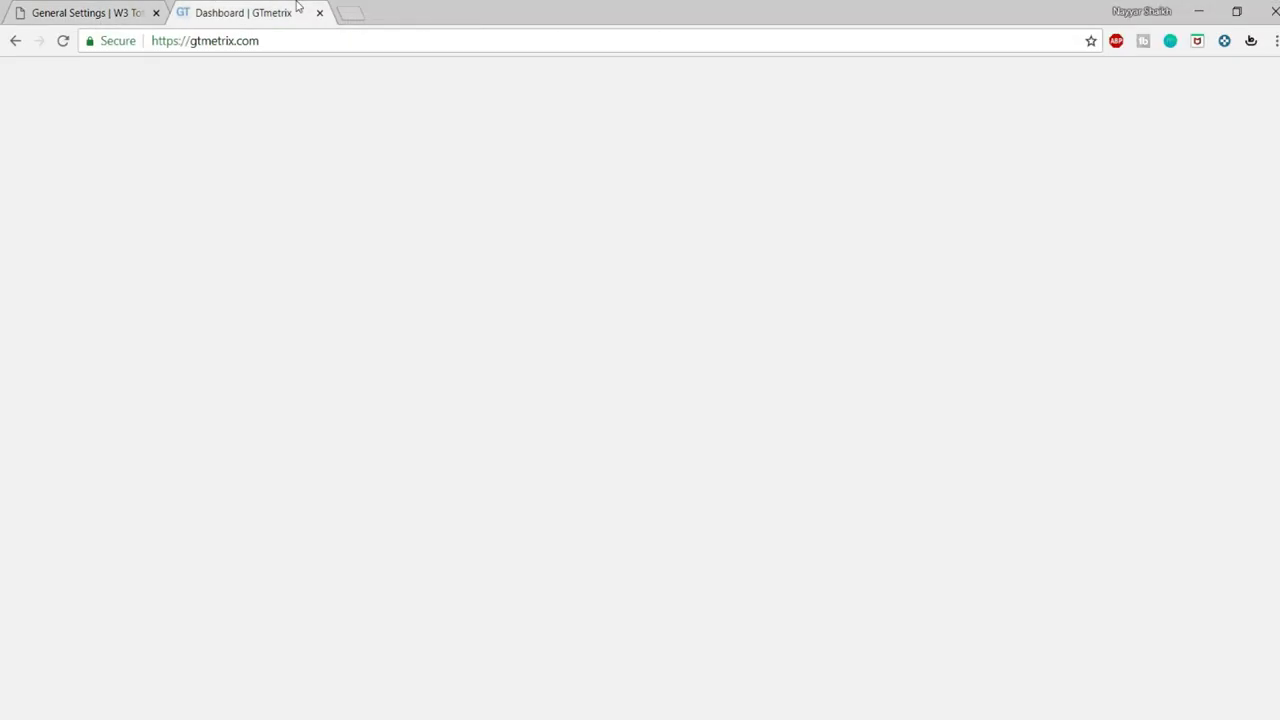
{"action": "left_click", "coordinate": [429, 437]}
{"action": "left_click", "coordinate": [186, 554]}
{"action": "left_click", "coordinate": [1110, 440]}
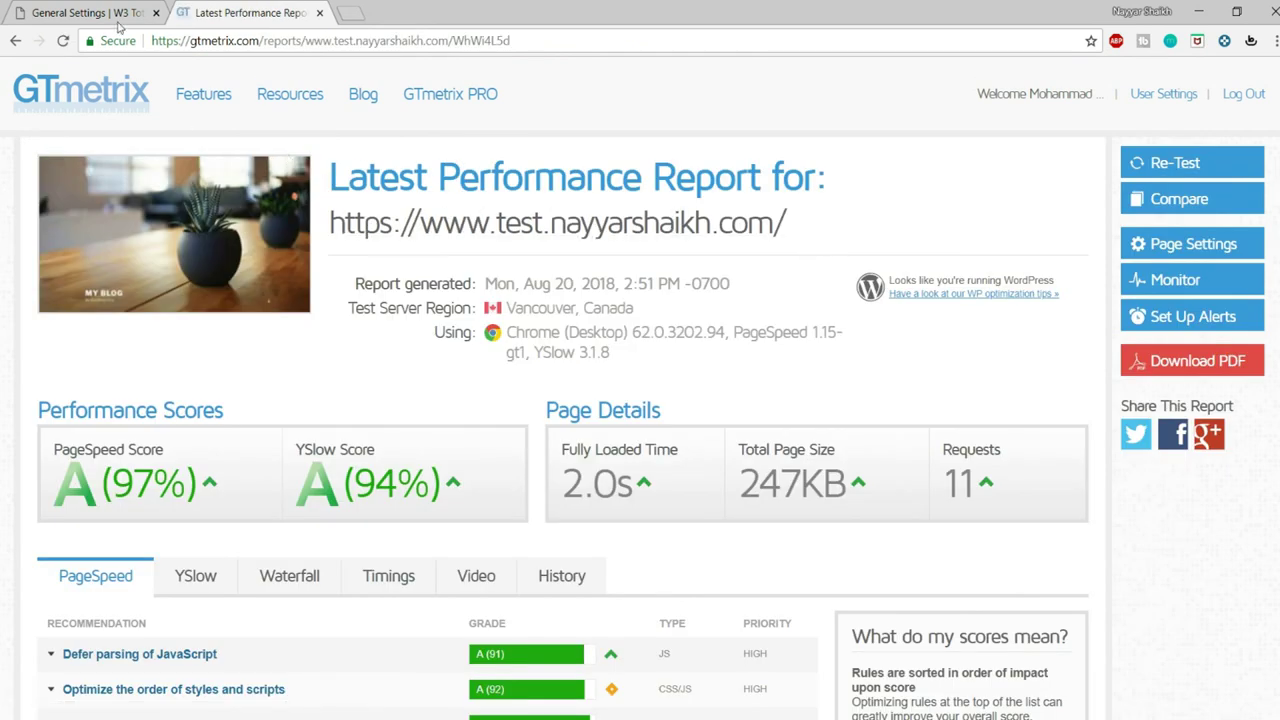
- Examine the PageSpeed score, the YSlow score and the fully loaded time in the GTmetrix report
{"action": "left_click_drag", "start_coordinate": [63, 488], "coordinate": [203, 483]}
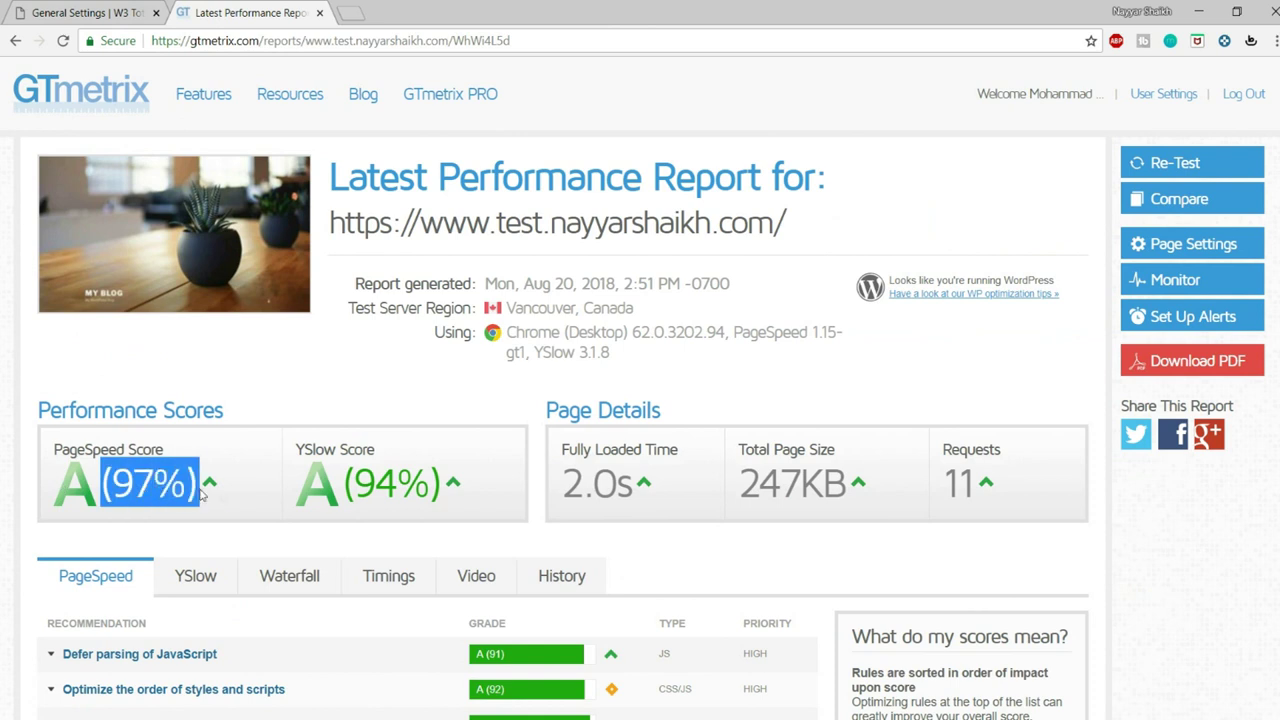
{"action": "left_click_drag", "start_coordinate": [366, 485], "coordinate": [473, 485]}
{"action": "left_click", "coordinate": [474, 485]}
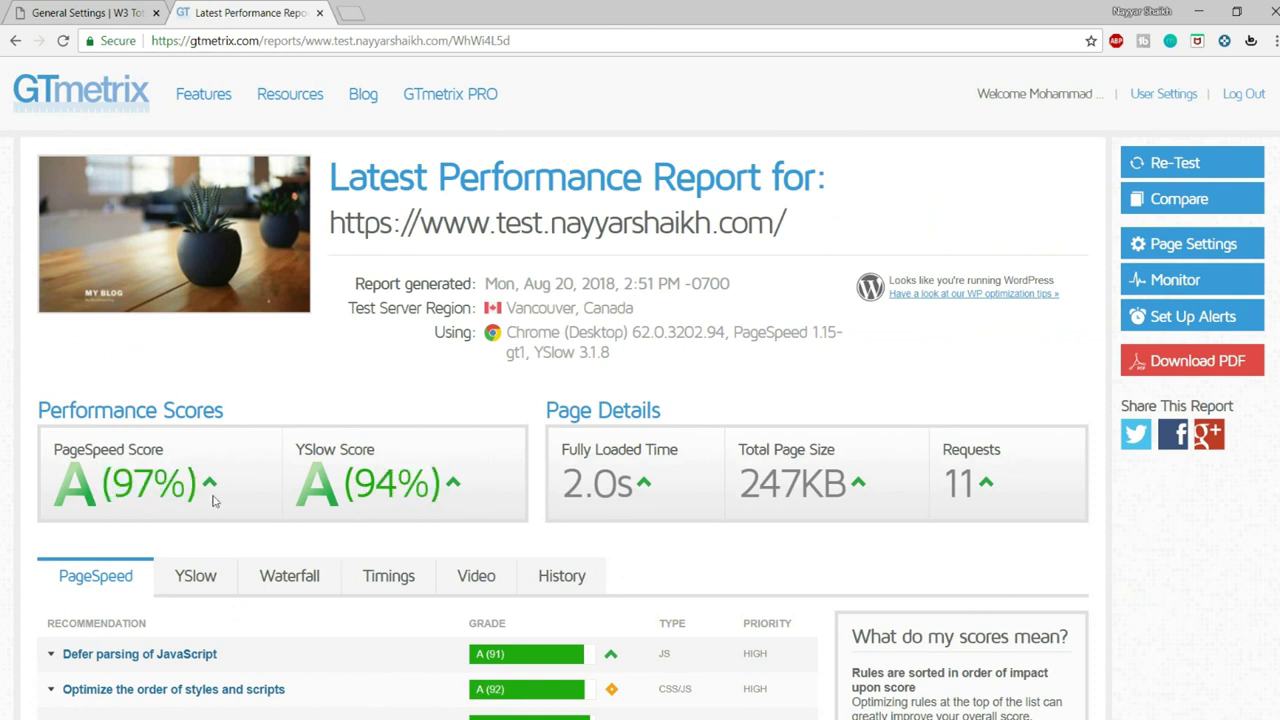
{"action": "left_click_drag", "start_coordinate": [129, 478], "coordinate": [195, 478]}
{"action": "left_click", "coordinate": [213, 485]}
{"action": "left_click_drag", "start_coordinate": [626, 480], "coordinate": [563, 484]}
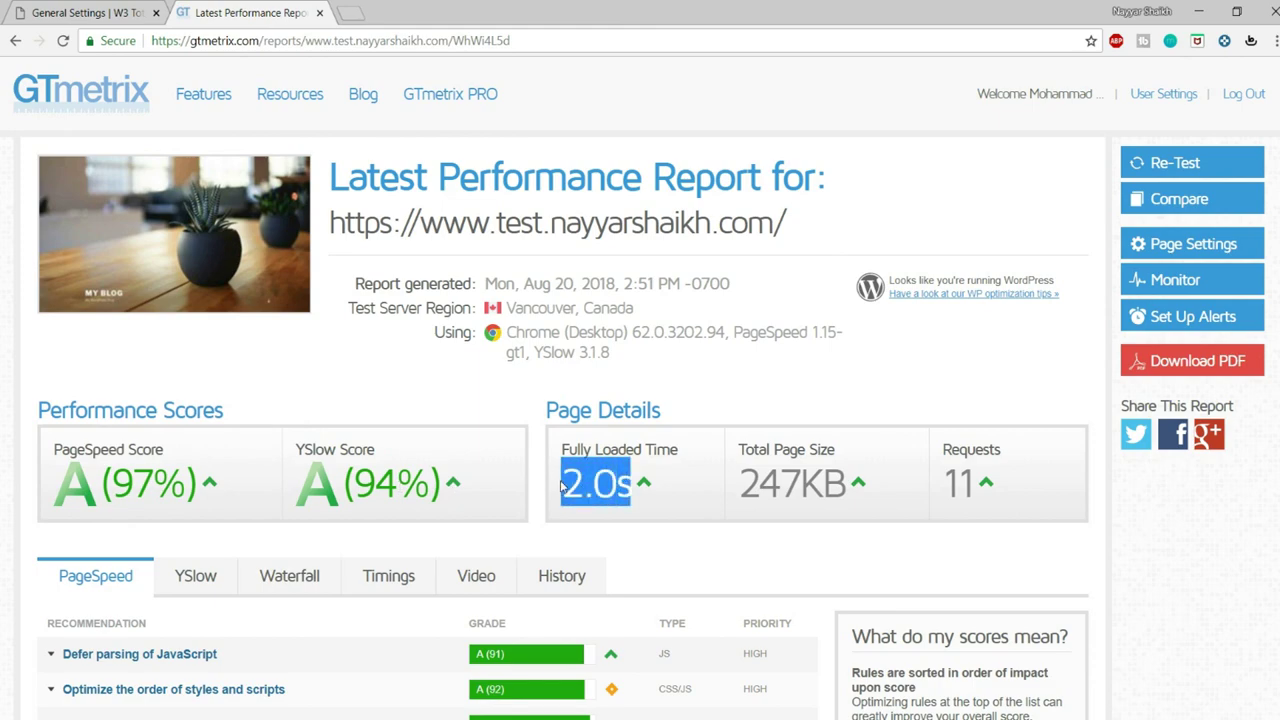
{"action": "left_click", "coordinate": [566, 484]}
- Compare the PageSpeed and YSlow recommendation lists, and go back over the two performance scores
{"action": "scroll", "coordinate": [762, 483], "scroll_direction": "down", "scroll_amount": 5}
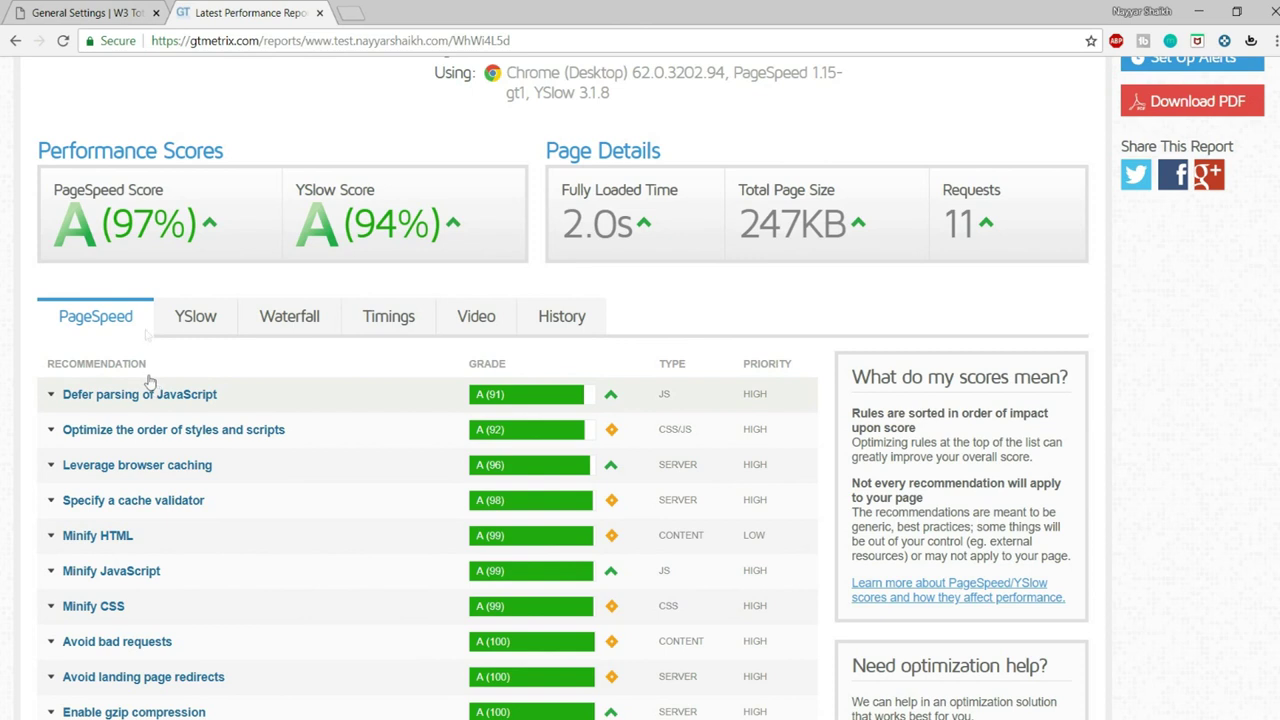
{"action": "left_click", "coordinate": [189, 318]}
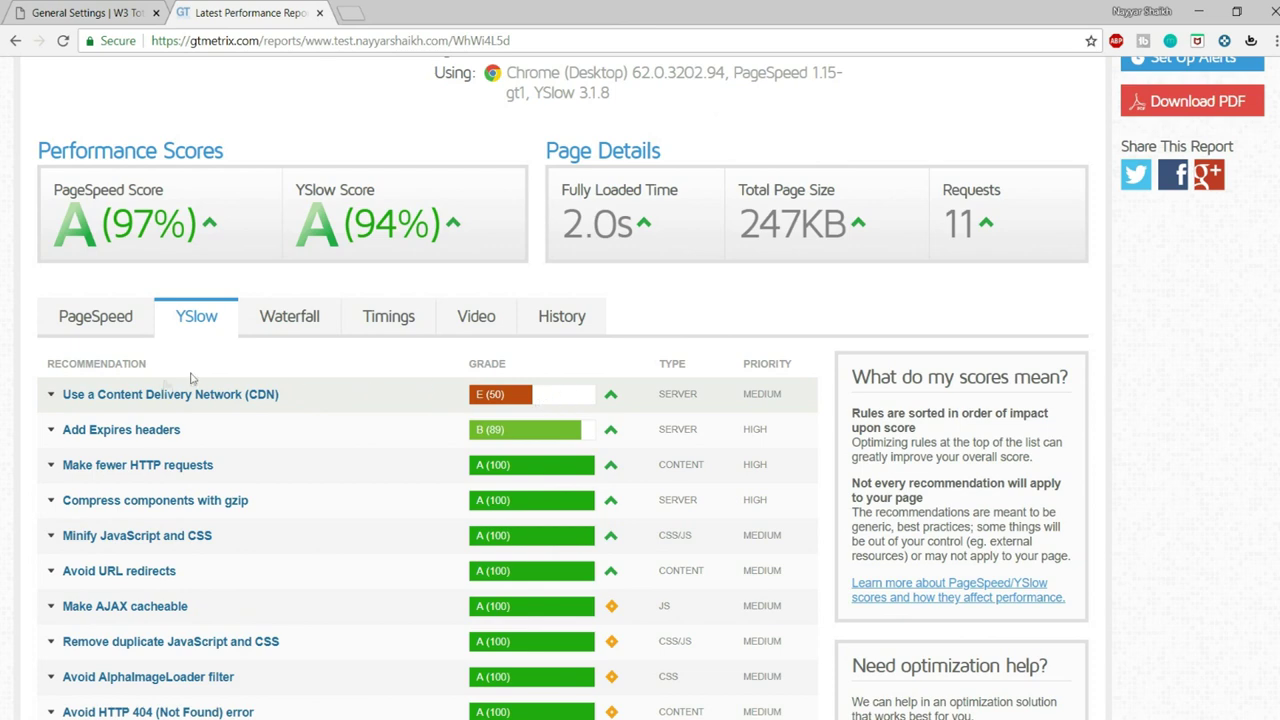
{"action": "left_click", "coordinate": [88, 330]}
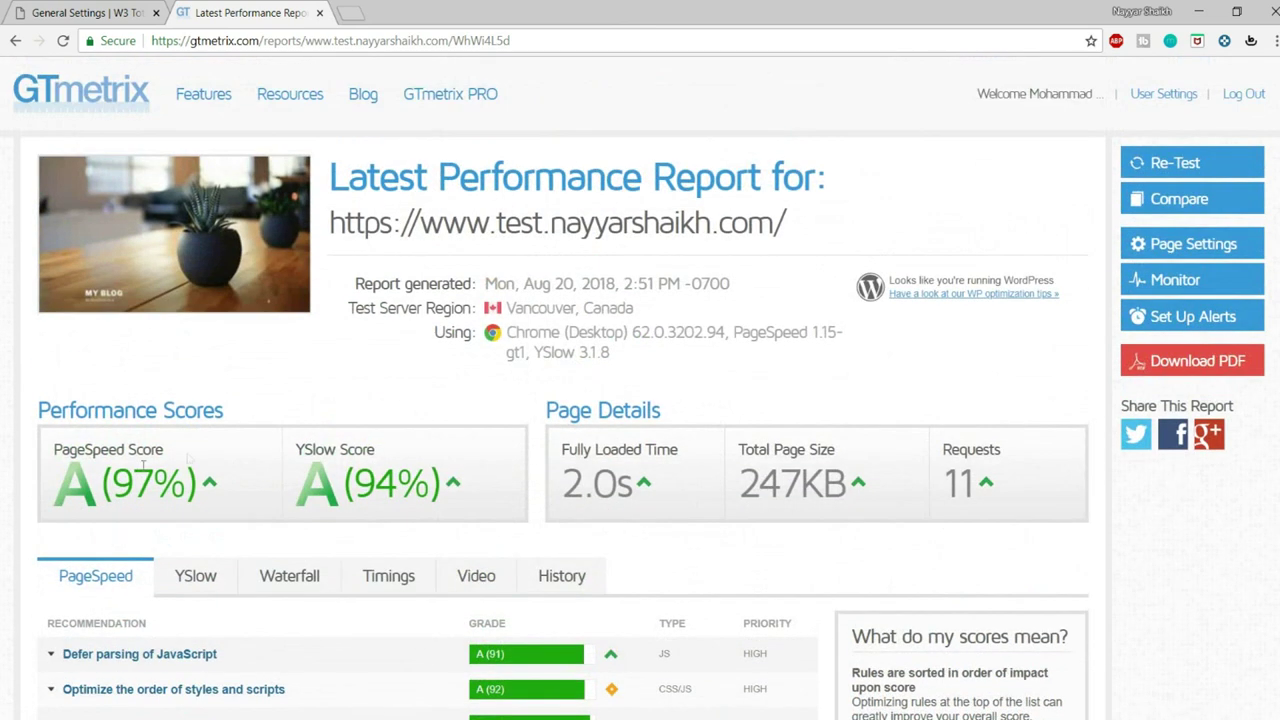
{"action": "left_click_drag", "start_coordinate": [110, 478], "coordinate": [172, 472]}
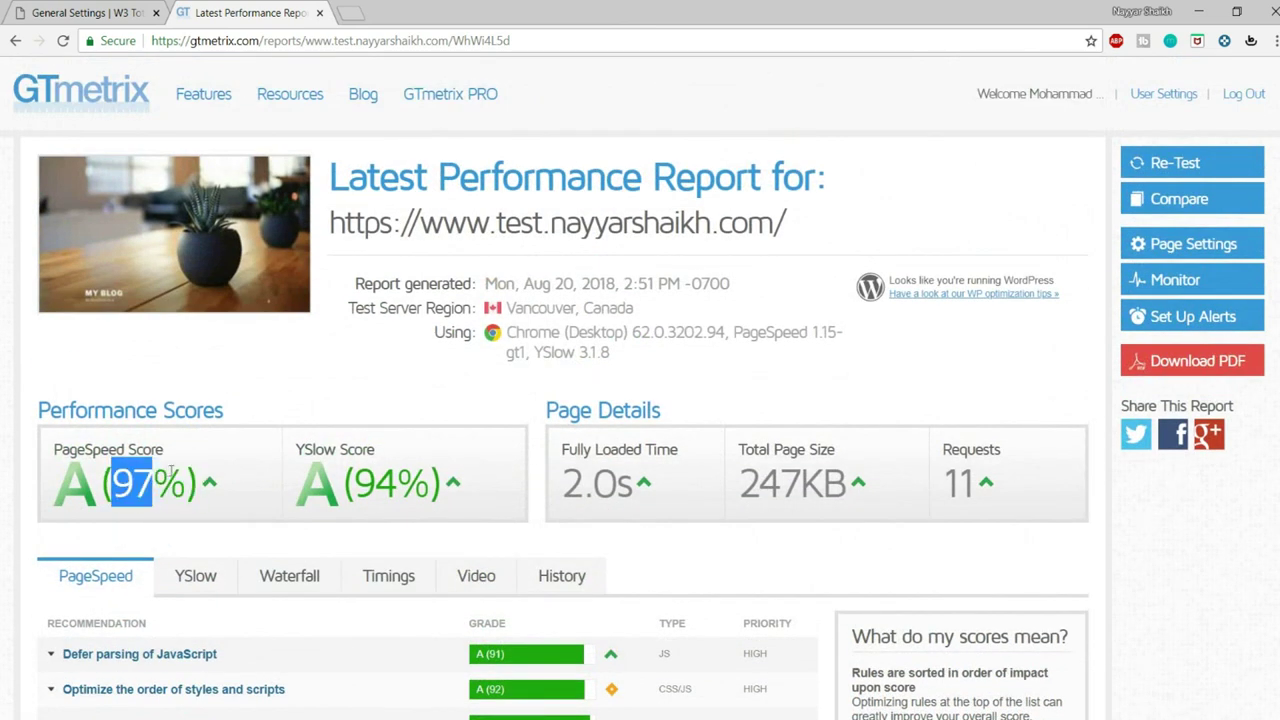
{"action": "left_click_drag", "start_coordinate": [352, 482], "coordinate": [433, 482]}
{"action": "left_click", "coordinate": [590, 502]}
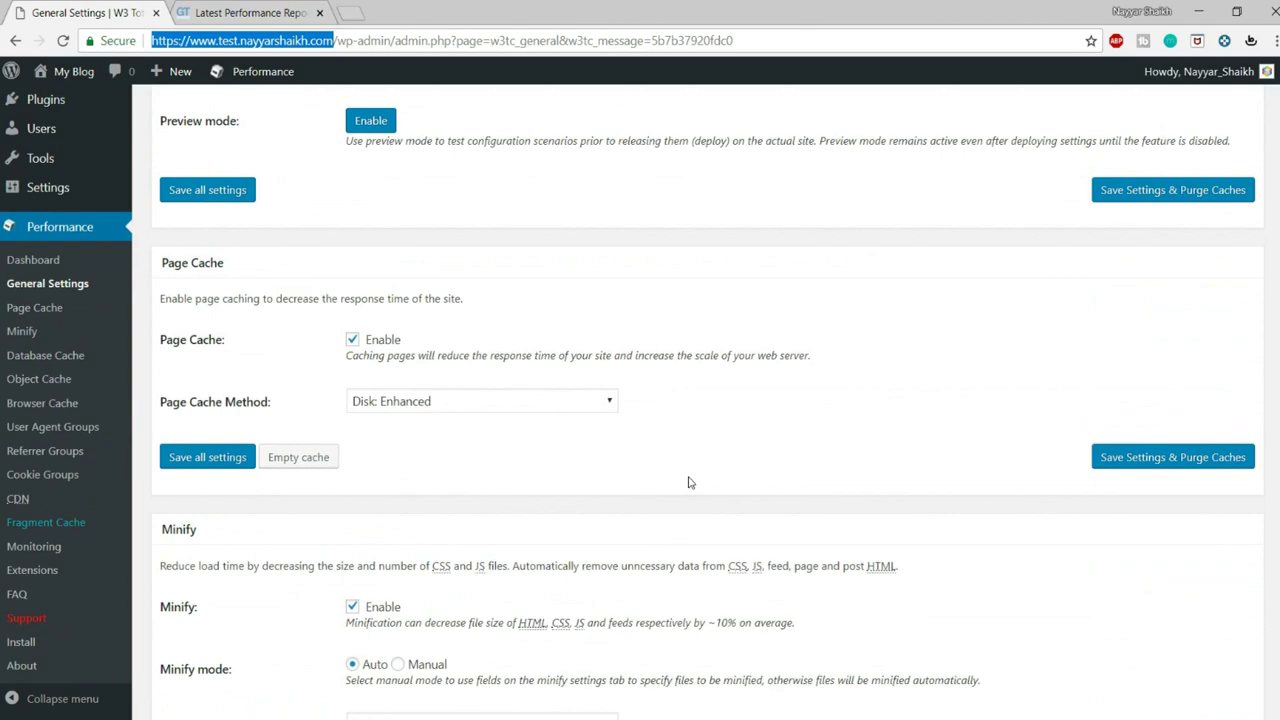
- Return to the W3 Total Cache general settings and open the plugin's Page Cache settings page
{"action": "scroll", "coordinate": [688, 483], "scroll_direction": "up", "scroll_amount": 1}
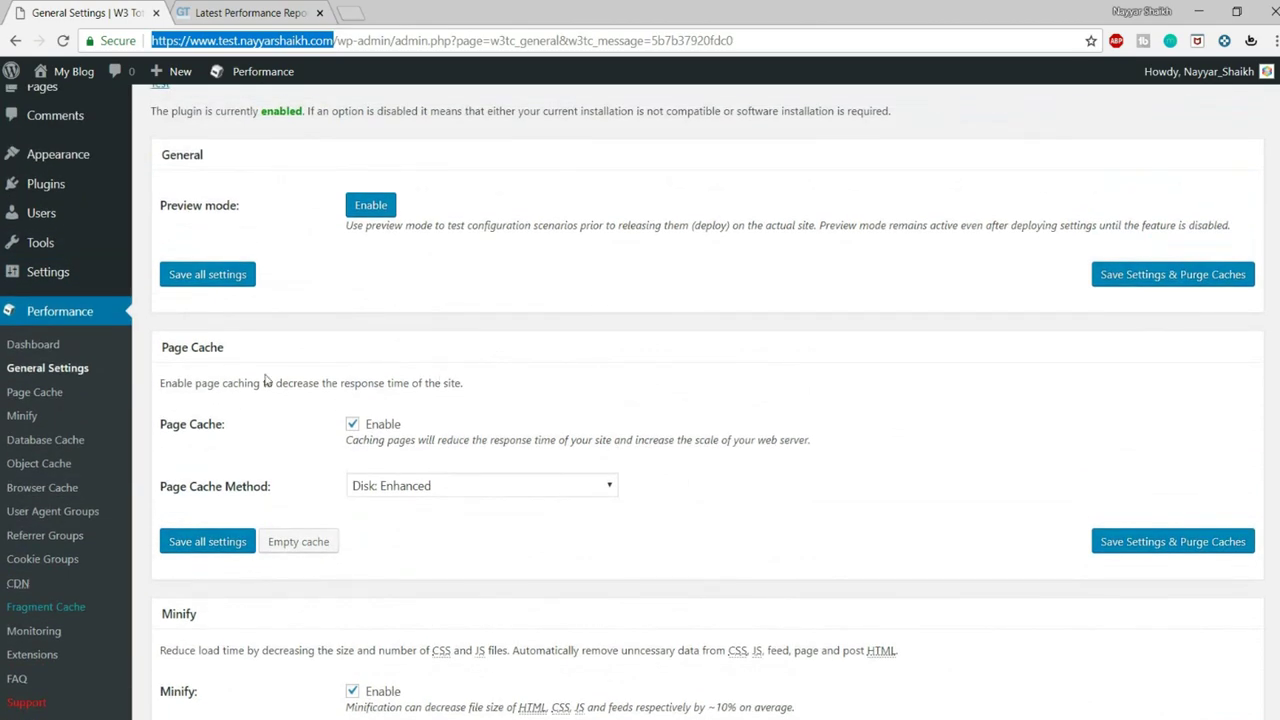
{"action": "scroll", "coordinate": [525, 462], "scroll_direction": "up", "scroll_amount": 1}
{"action": "scroll", "coordinate": [525, 462], "scroll_direction": "down", "scroll_amount": 1}
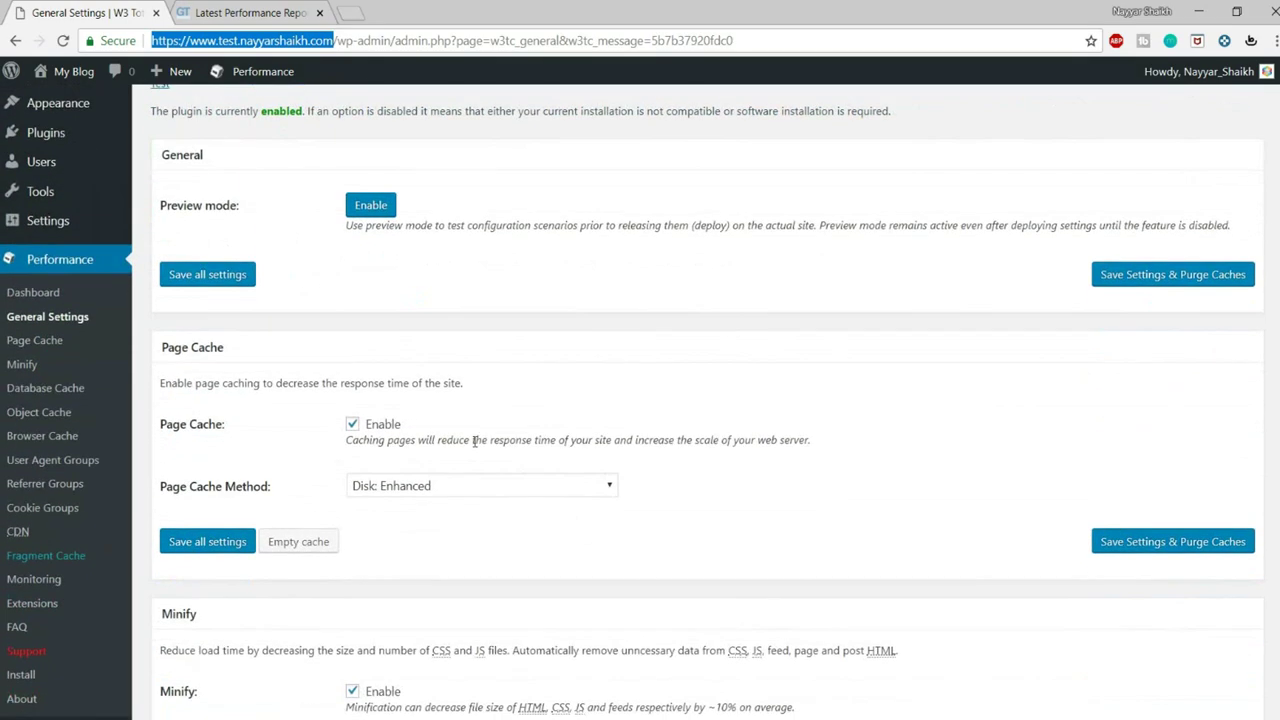
{"action": "left_click", "coordinate": [170, 362]}
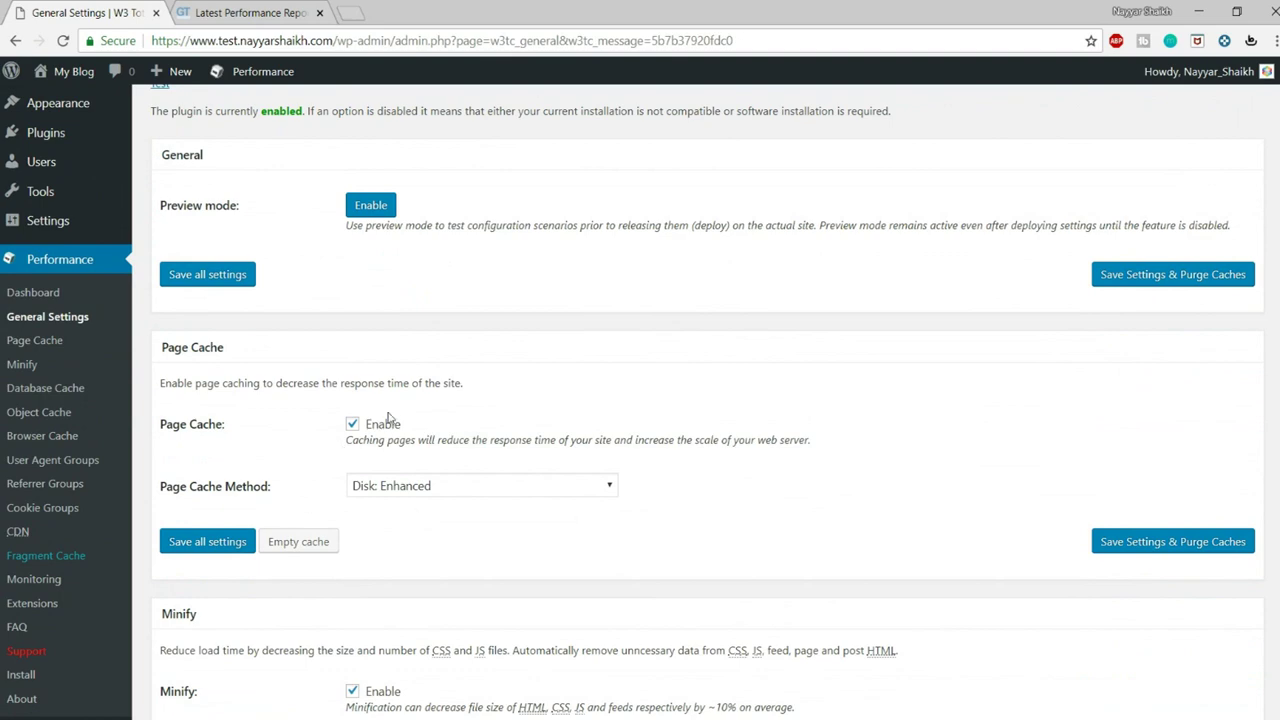
{"action": "scroll", "coordinate": [466, 507], "scroll_direction": "down", "scroll_amount": 3}
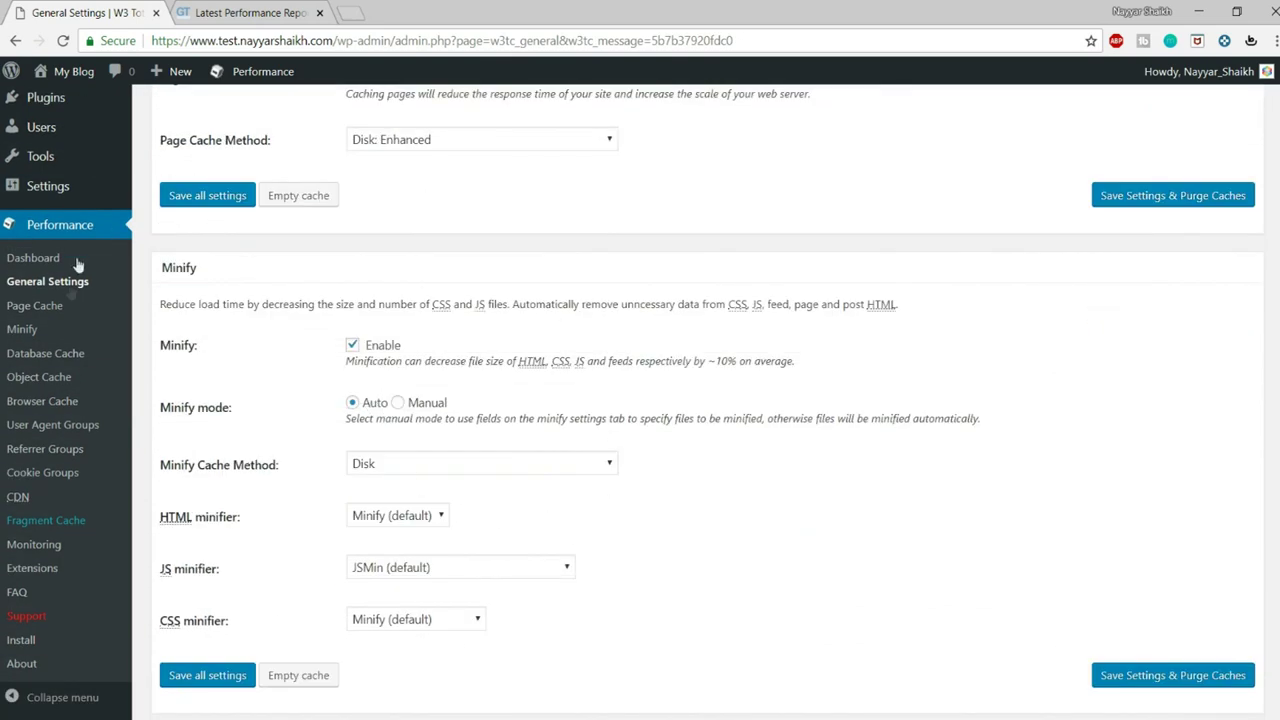
{"action": "left_click", "coordinate": [28, 310]}
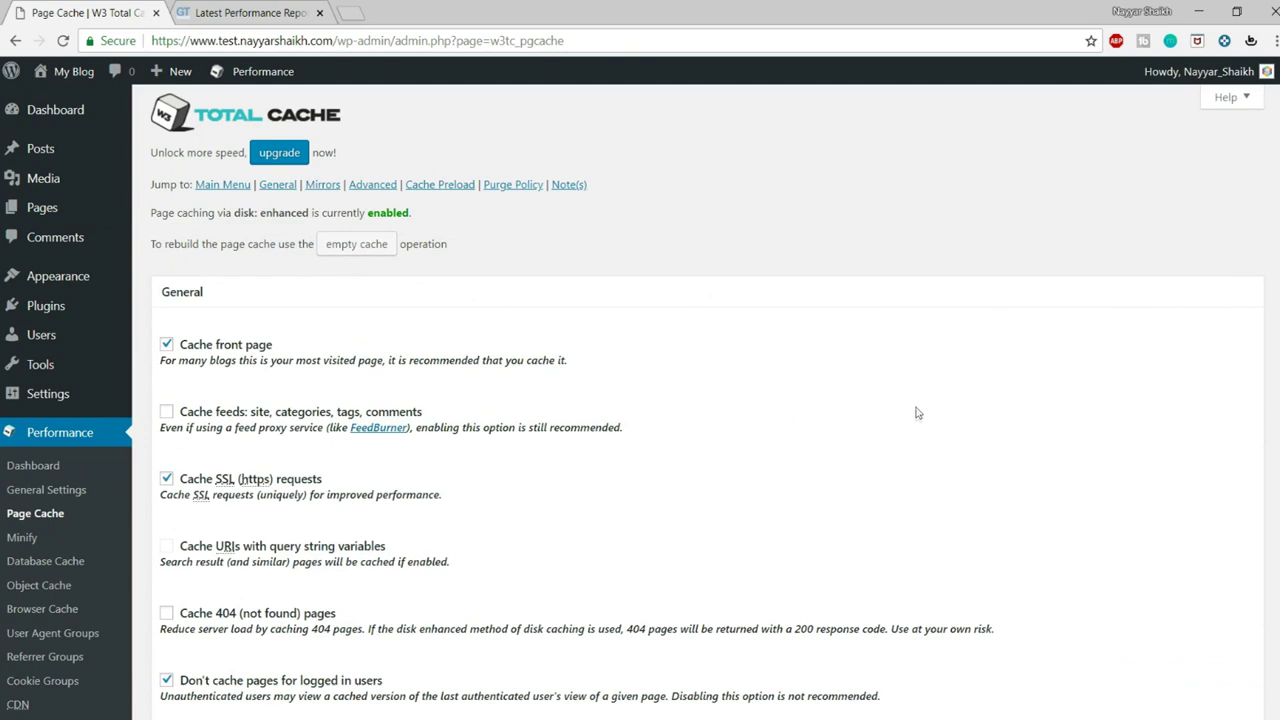
- Enable caching of feeds for site, categories, tags and comments, and review the Cache SSL (https) requests option
{"action": "scroll", "coordinate": [900, 413], "scroll_direction": "down", "scroll_amount": 1}
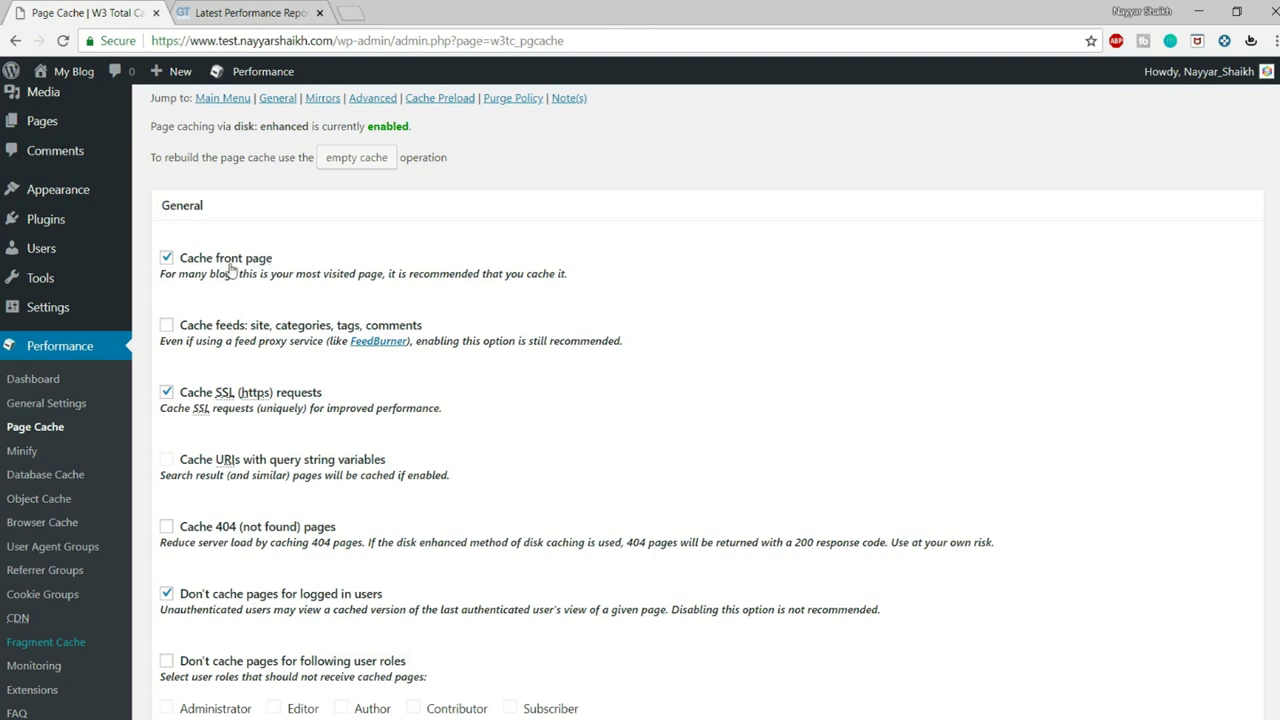
{"action": "scroll", "coordinate": [726, 280], "scroll_direction": "down", "scroll_amount": 1}
{"action": "left_click", "coordinate": [166, 238]}
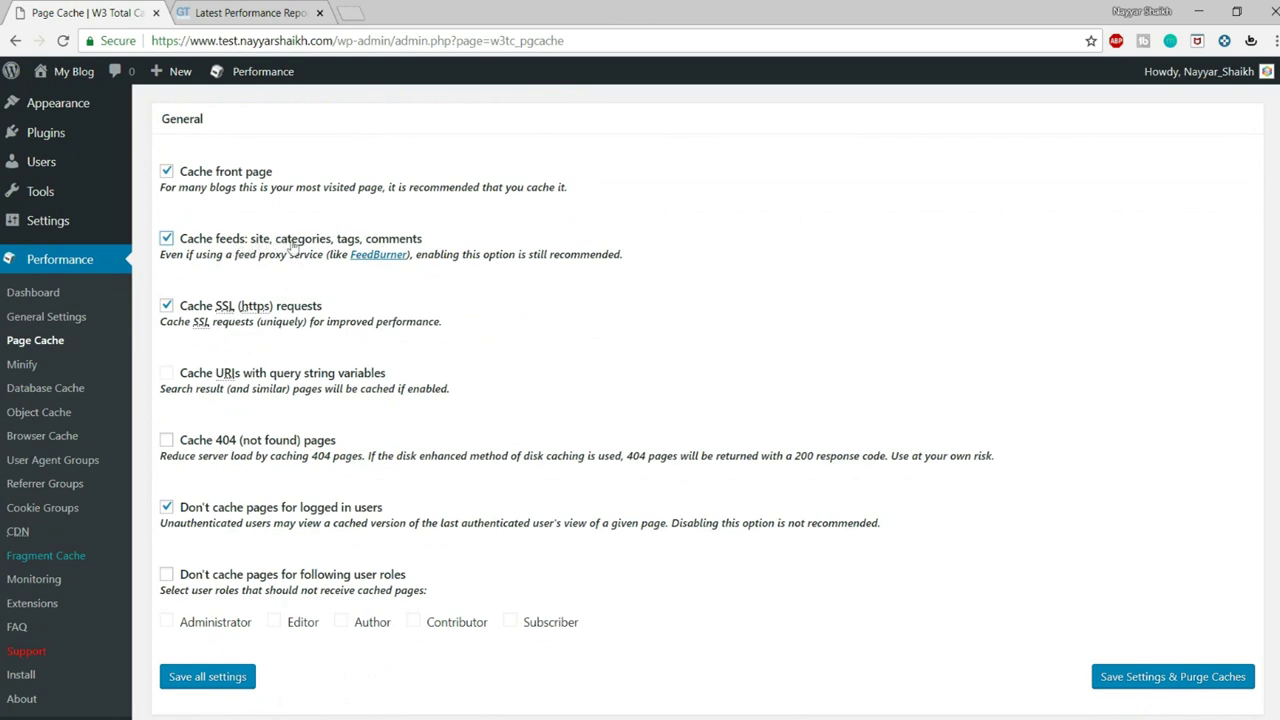
{"action": "scroll", "coordinate": [478, 278], "scroll_direction": "down", "scroll_amount": 1}
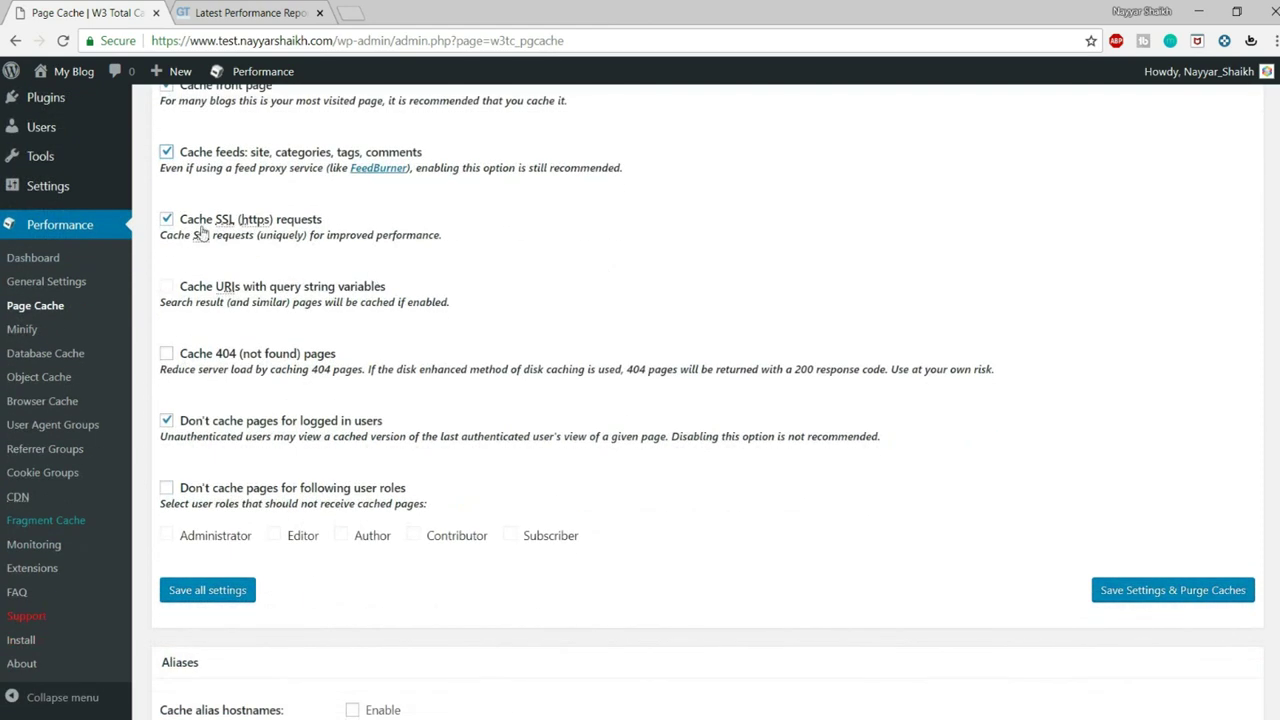
{"action": "left_click_drag", "start_coordinate": [180, 220], "coordinate": [230, 225]}
{"action": "left_click", "coordinate": [494, 228]}
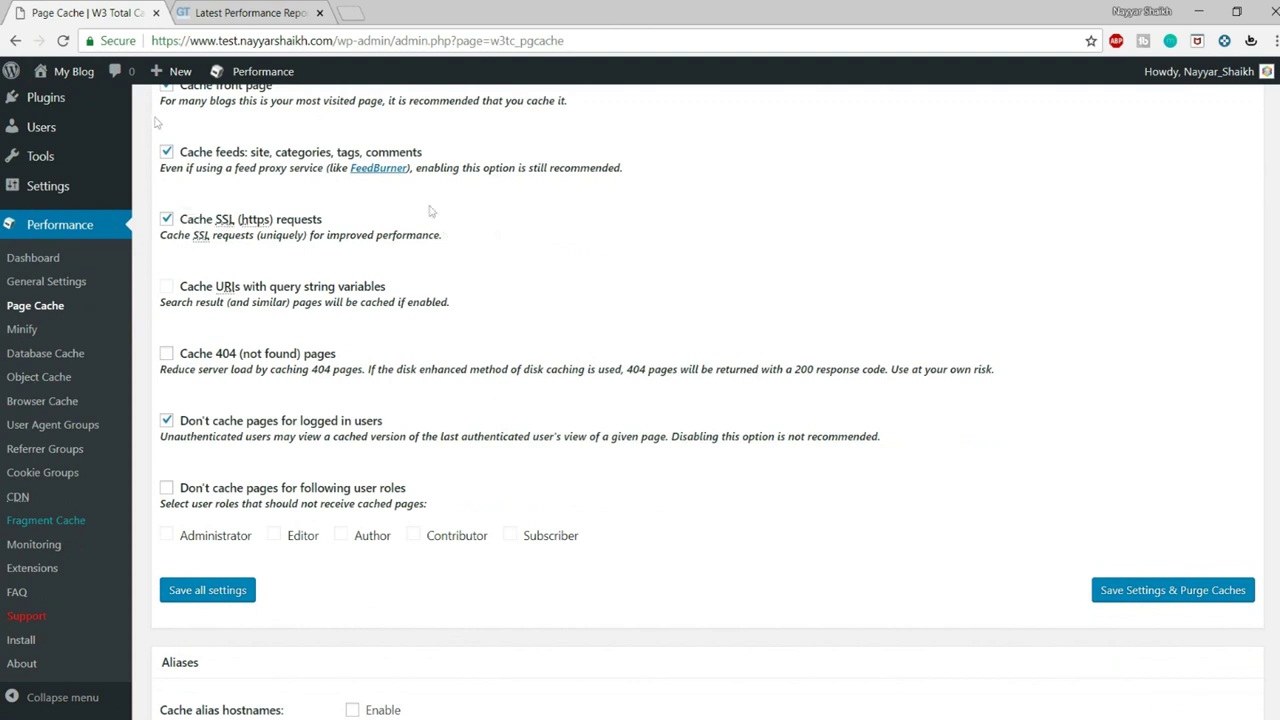
- Check the site's connection security information, and save the Page Cache settings while purging the caches
{"action": "left_click", "coordinate": [118, 41]}
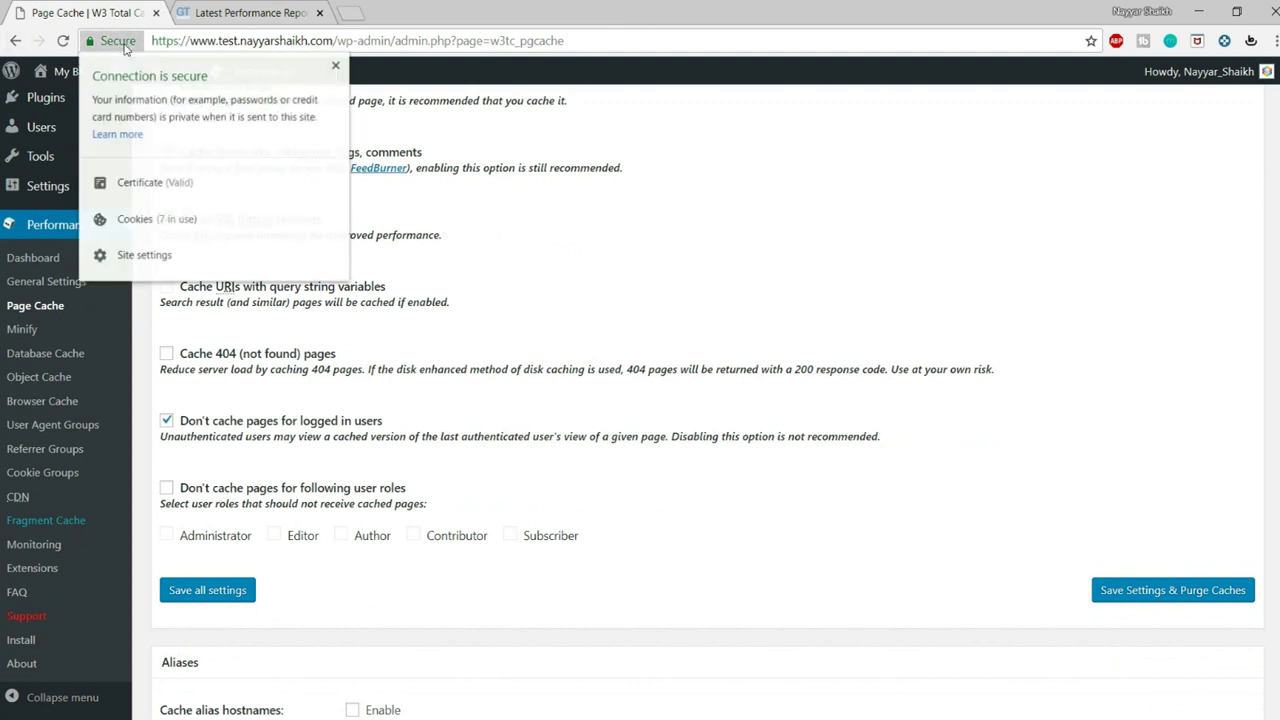
{"action": "left_click", "coordinate": [345, 64]}
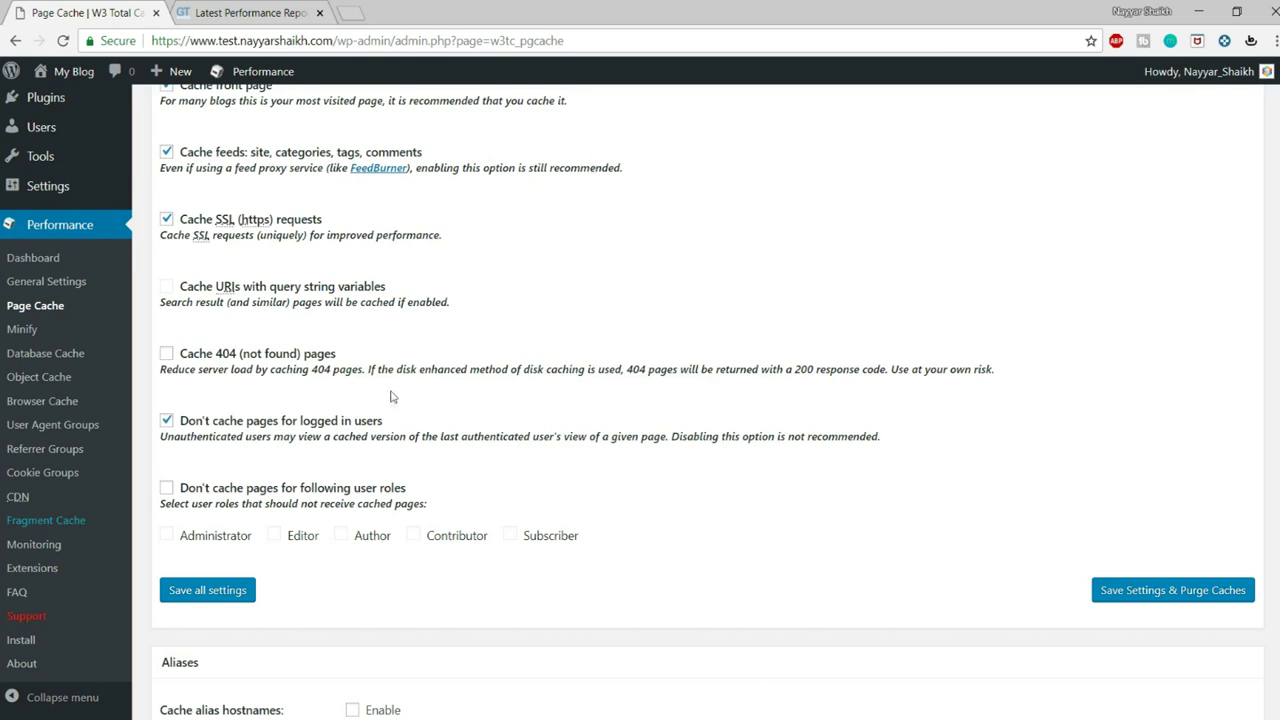
{"action": "scroll", "coordinate": [220, 300], "scroll_direction": "down", "scroll_amount": 1}
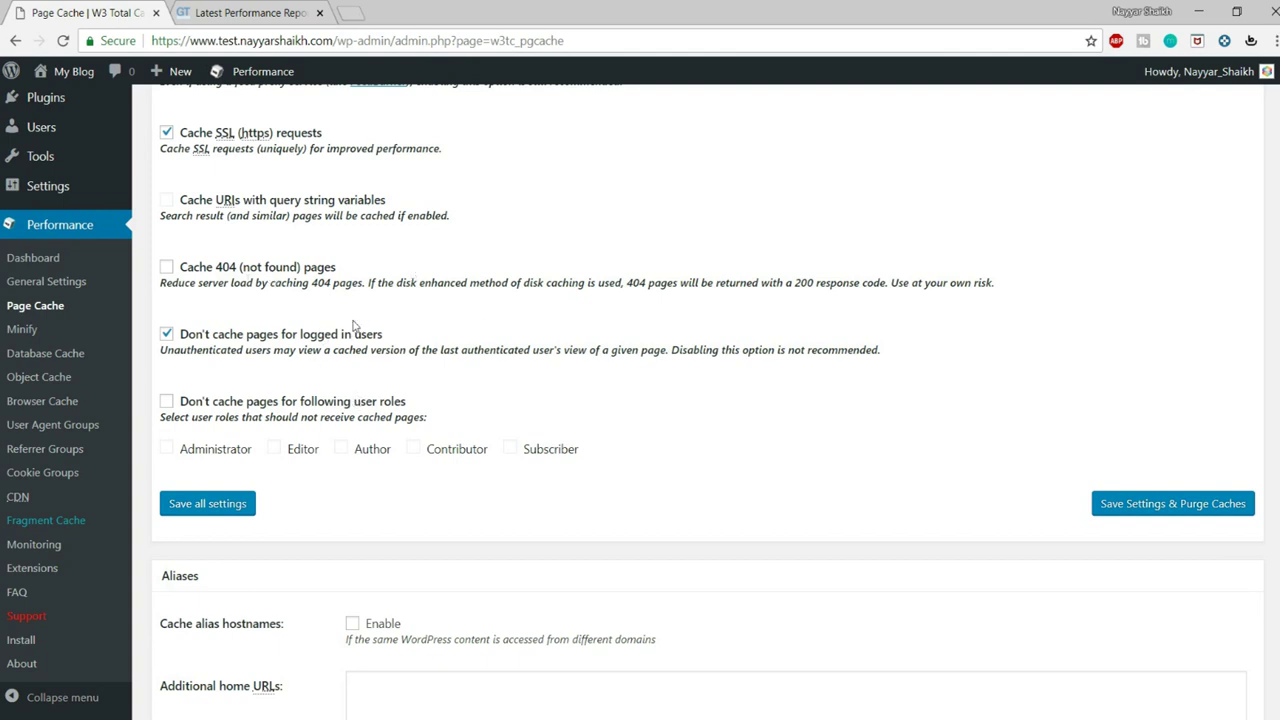
{"action": "left_click", "coordinate": [1191, 510]}
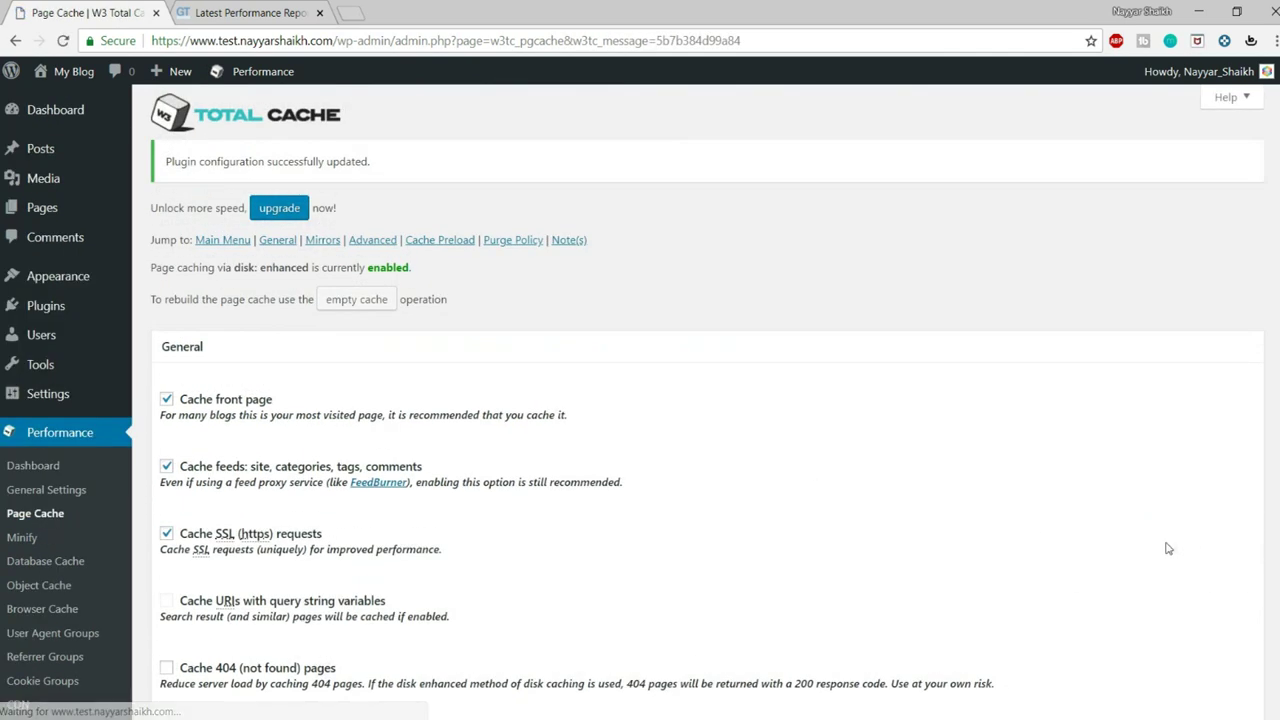
- Exclude the Administrator, Editor, Author and Contributor roles from cached pages, and save the Page Cache settings while purging the caches
{"action": "scroll", "coordinate": [333, 284], "scroll_direction": "down", "scroll_amount": 6}
{"action": "left_click", "coordinate": [229, 201]}
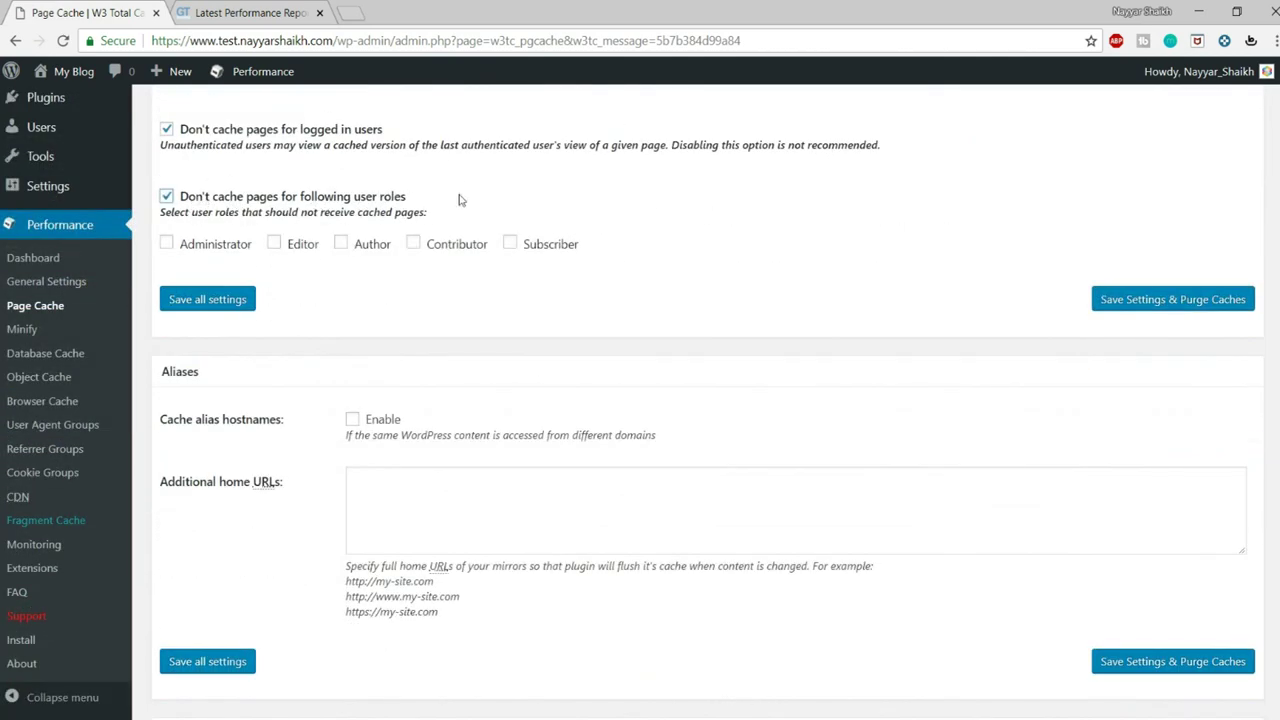
{"action": "left_click", "coordinate": [207, 247]}
{"action": "left_click", "coordinate": [277, 251]}
{"action": "left_click", "coordinate": [346, 252]}
{"action": "left_click", "coordinate": [1147, 300]}
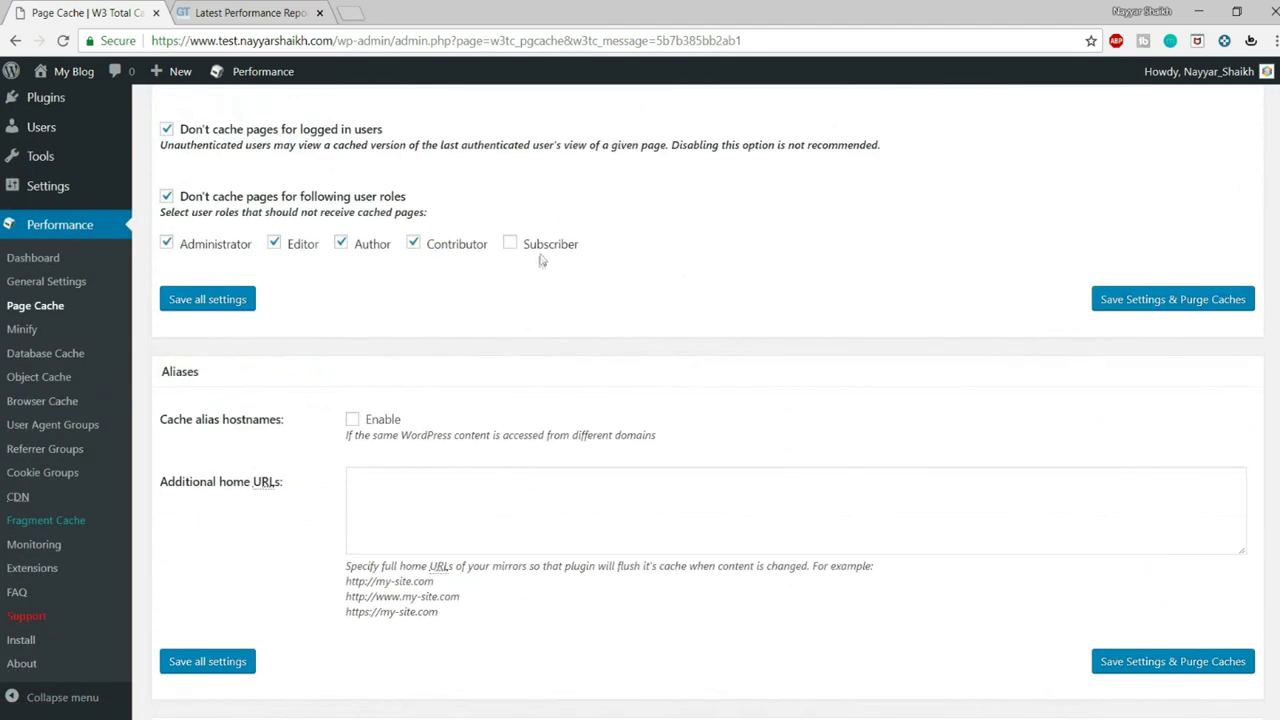
- Review the Subscriber role exclusion and the other general Page Cache options
{"action": "left_click_drag", "start_coordinate": [604, 250], "coordinate": [521, 259]}
{"action": "left_click", "coordinate": [697, 284]}
{"action": "scroll", "coordinate": [650, 286], "scroll_direction": "up", "scroll_amount": 1}
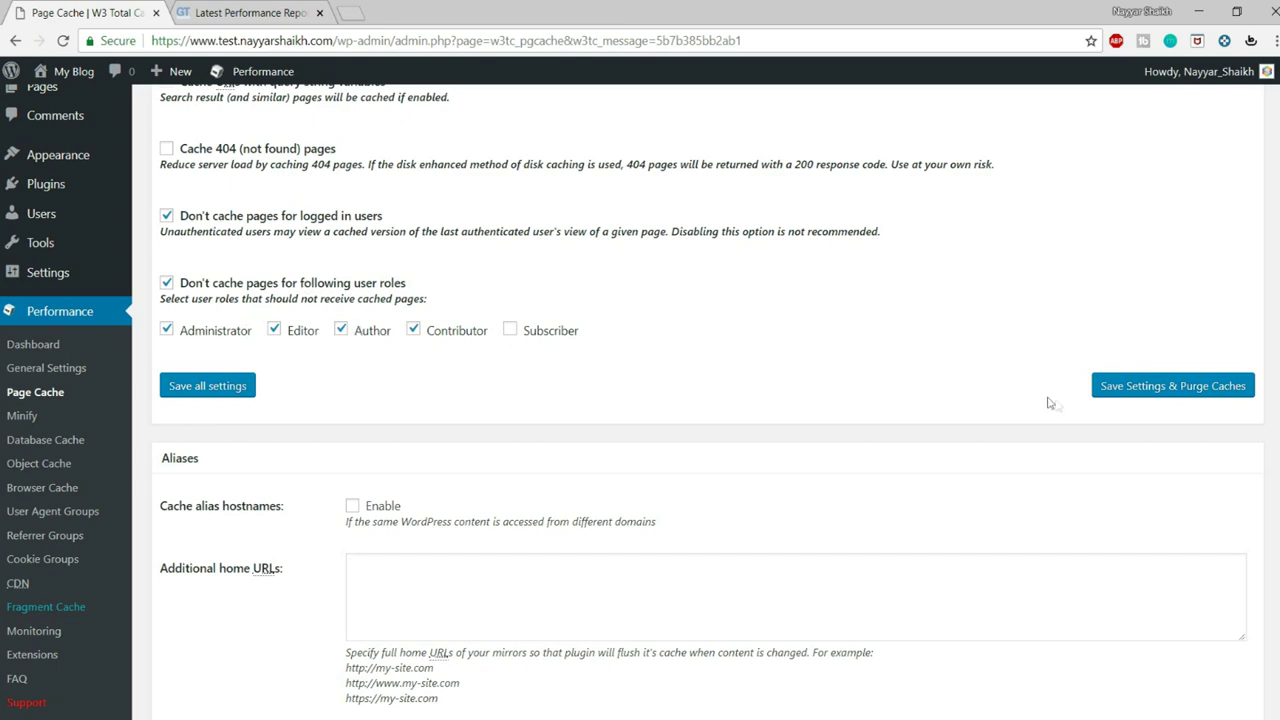
{"action": "scroll", "coordinate": [576, 313], "scroll_direction": "up", "scroll_amount": 3}
{"action": "scroll", "coordinate": [576, 313], "scroll_direction": "up", "scroll_amount": 1}
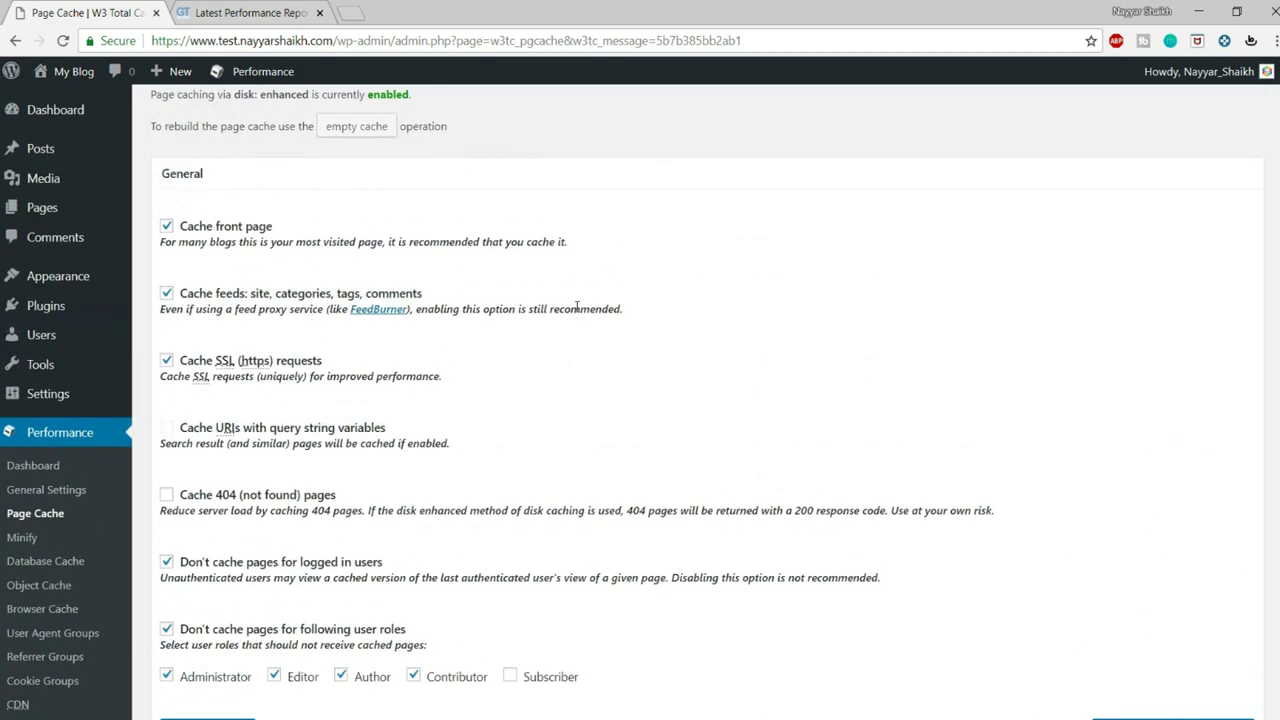
{"action": "scroll", "coordinate": [576, 350], "scroll_direction": "down", "scroll_amount": 1}
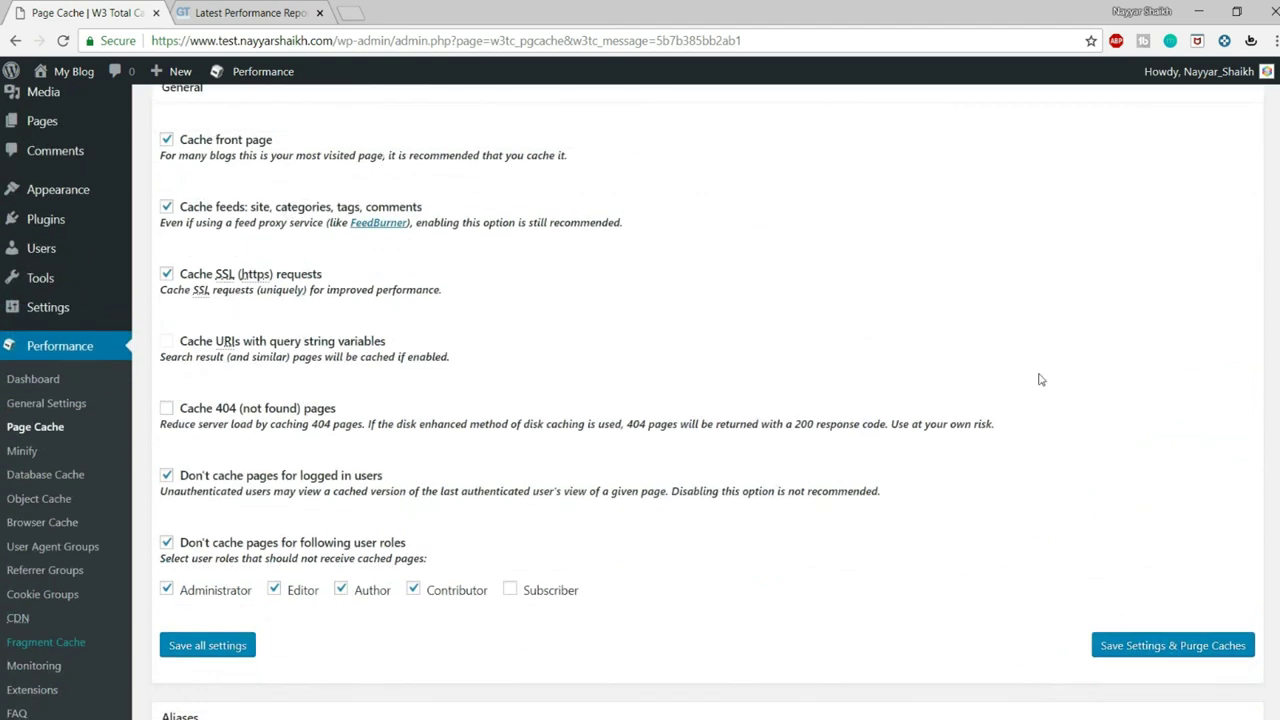
- Examine the Cache Preload, Purge Policy, REST API and Advanced sections of the Page Cache settings
{"action": "scroll", "coordinate": [1043, 380], "scroll_direction": "down", "scroll_amount": 6}
{"action": "scroll", "coordinate": [296, 289], "scroll_direction": "down", "scroll_amount": 4}
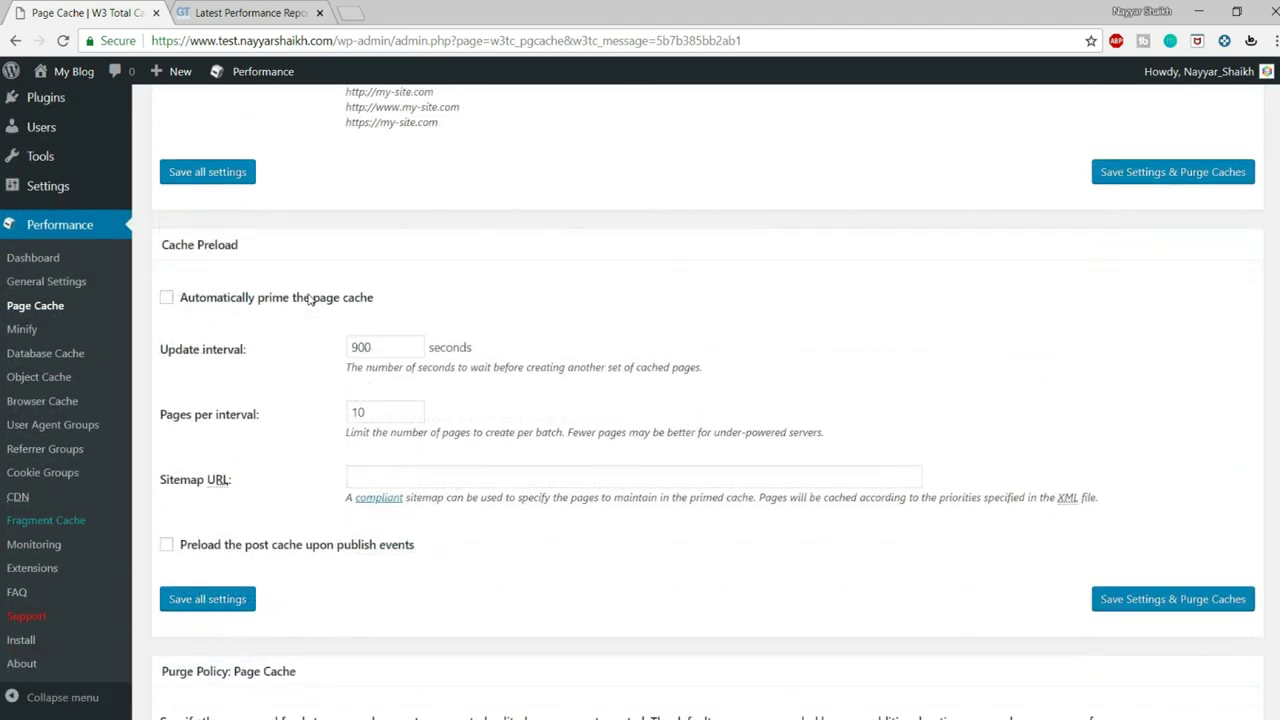
{"action": "scroll", "coordinate": [499, 353], "scroll_direction": "down", "scroll_amount": 1}
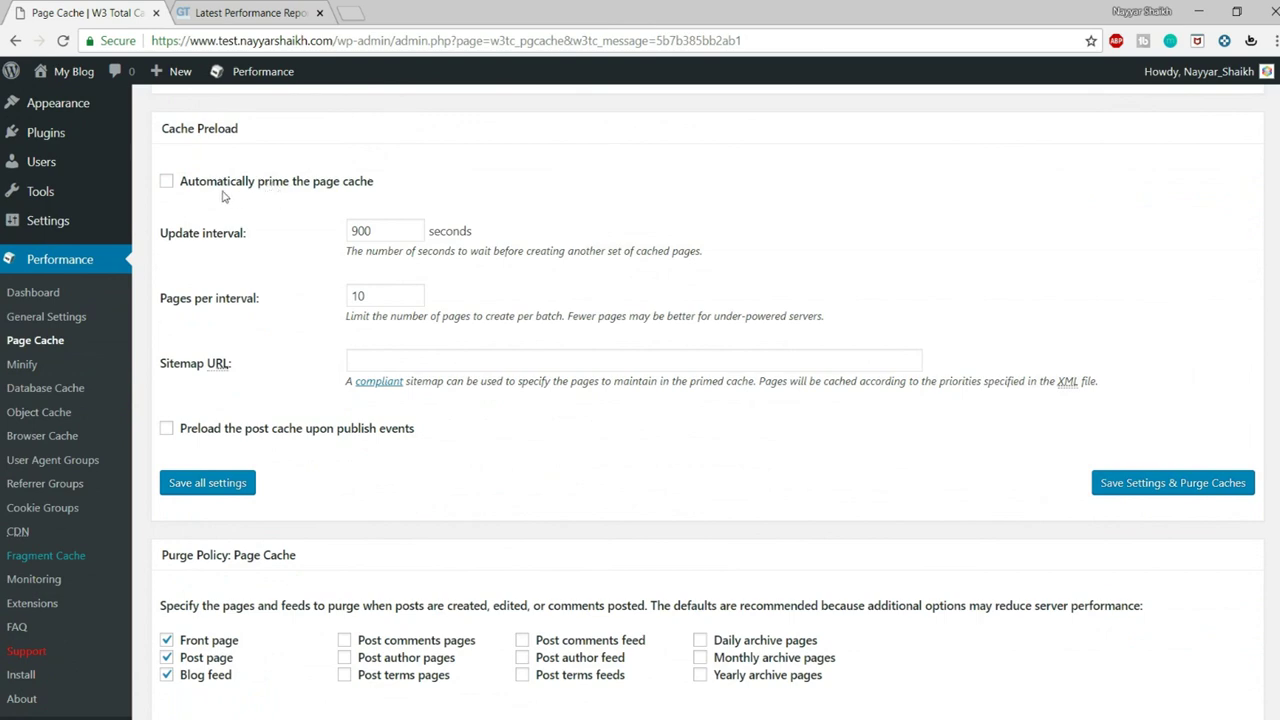
{"action": "scroll", "coordinate": [270, 240], "scroll_direction": "down", "scroll_amount": 4}
{"action": "scroll", "coordinate": [300, 245], "scroll_direction": "up", "scroll_amount": 1}
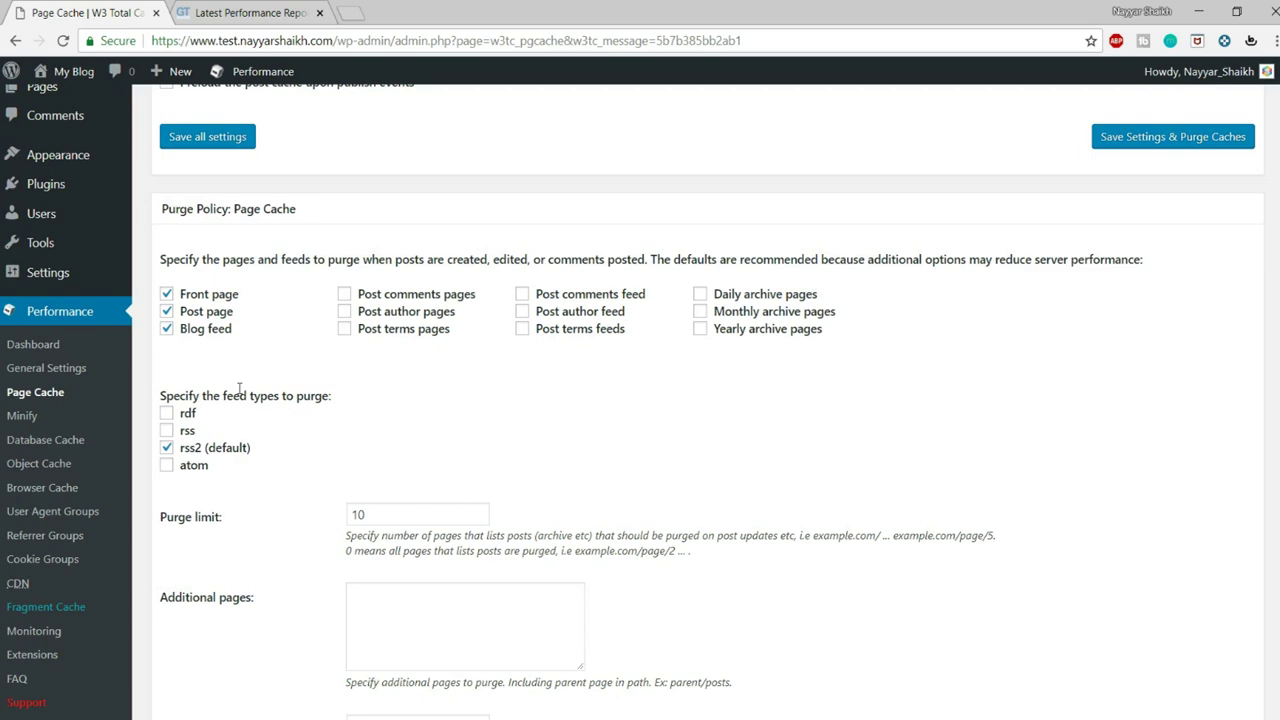
{"action": "scroll", "coordinate": [378, 420], "scroll_direction": "down", "scroll_amount": 8}
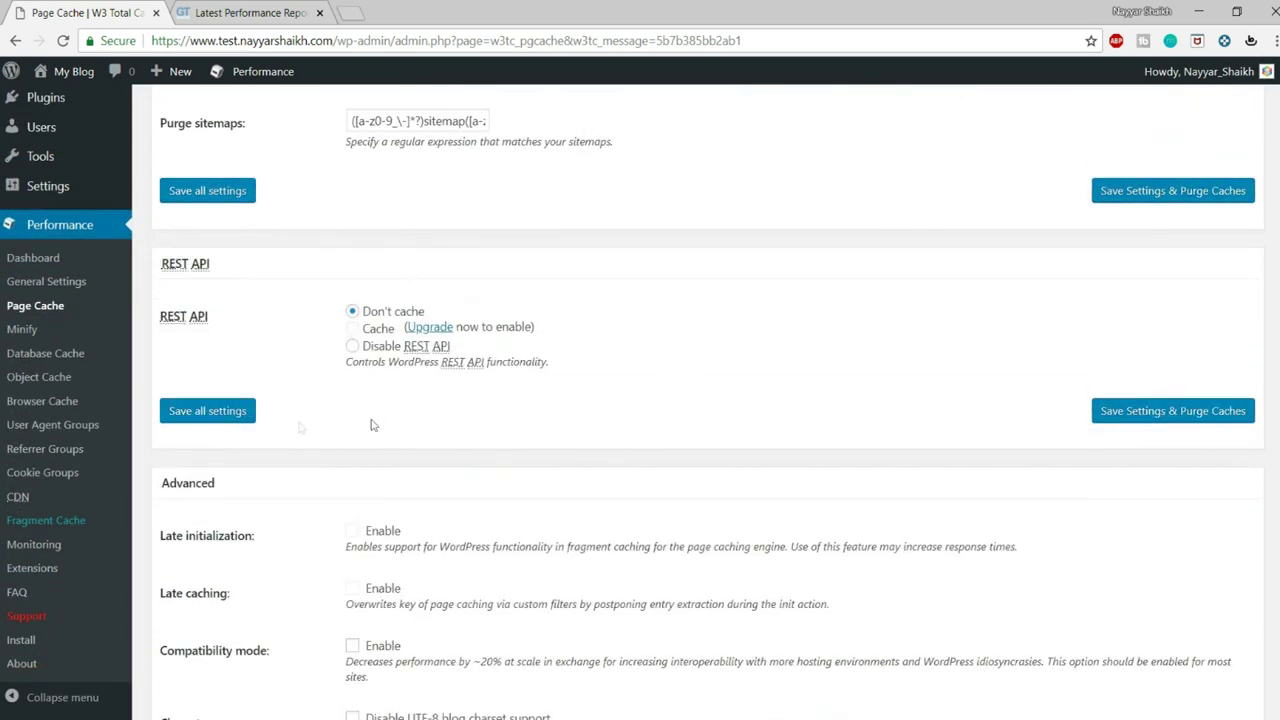
{"action": "scroll", "coordinate": [487, 437], "scroll_direction": "down", "scroll_amount": 8}
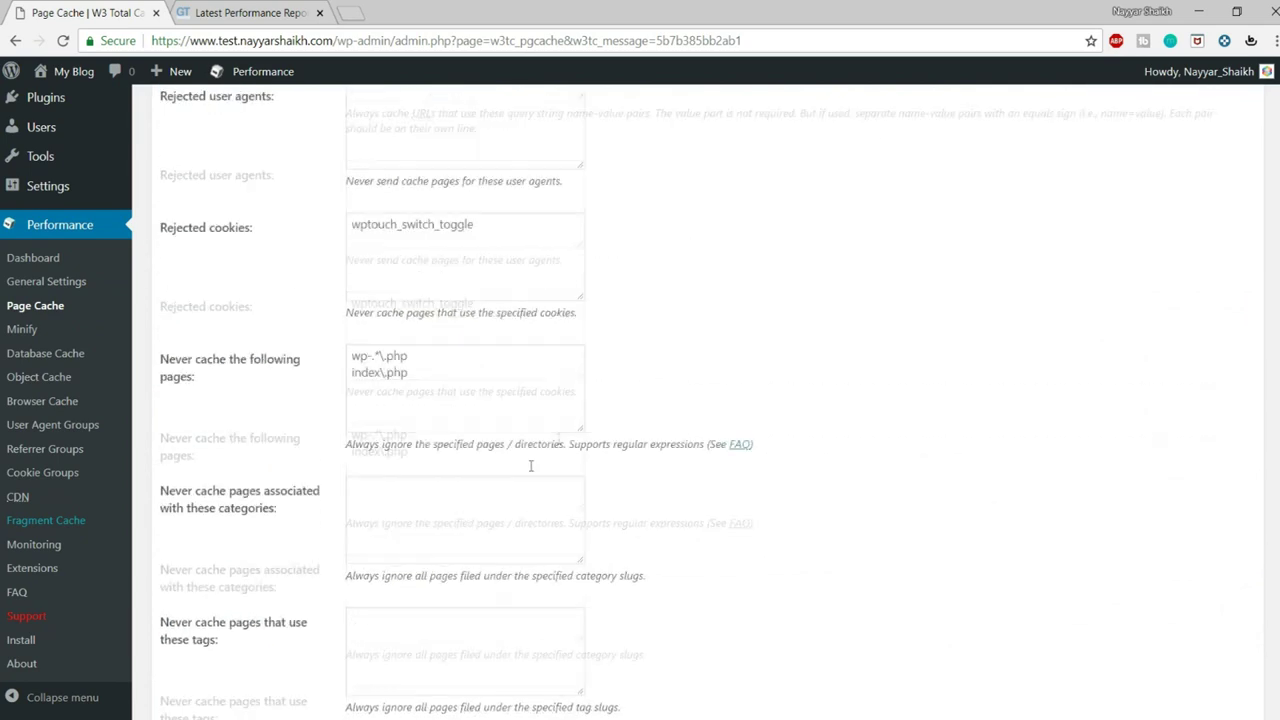
{"action": "scroll", "coordinate": [485, 497], "scroll_direction": "down", "scroll_amount": 8}
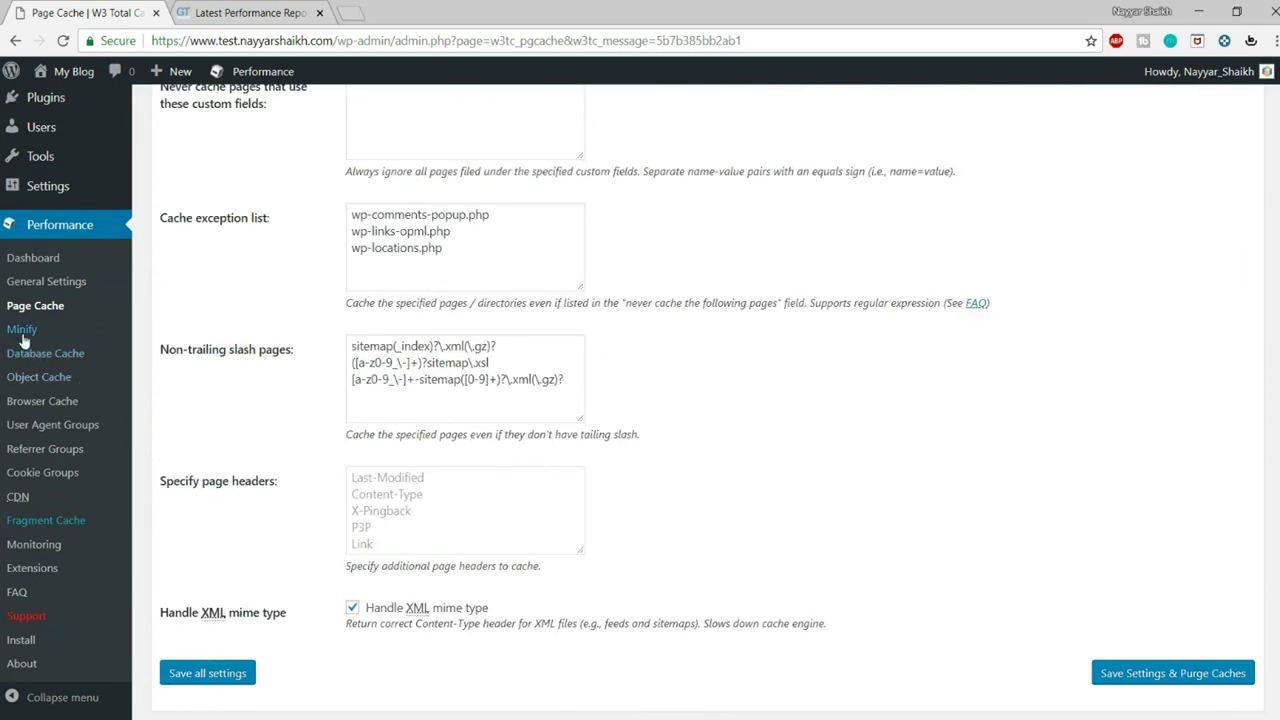
- Enable HTML minification with inline CSS, inline JS and line break removal in the Minify settings, and save while purging the caches
{"action": "left_click", "coordinate": [23, 334]}
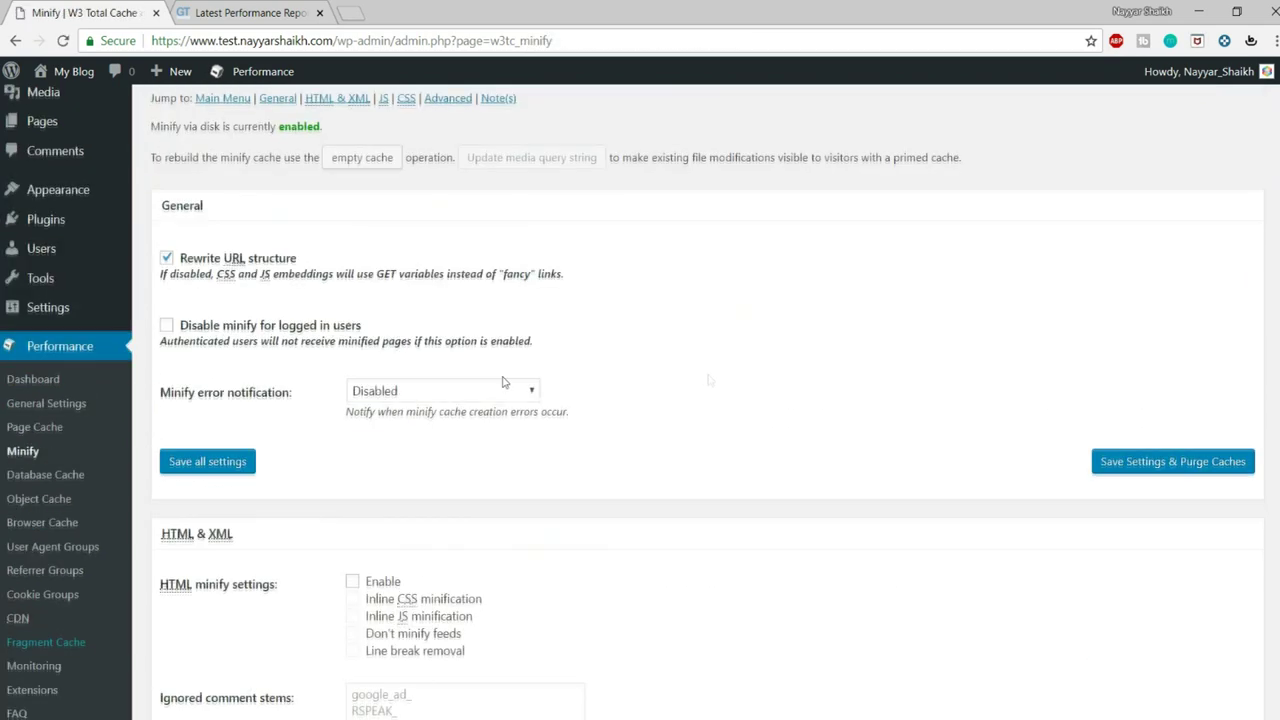
{"action": "scroll", "coordinate": [683, 372], "scroll_direction": "down", "scroll_amount": 1}
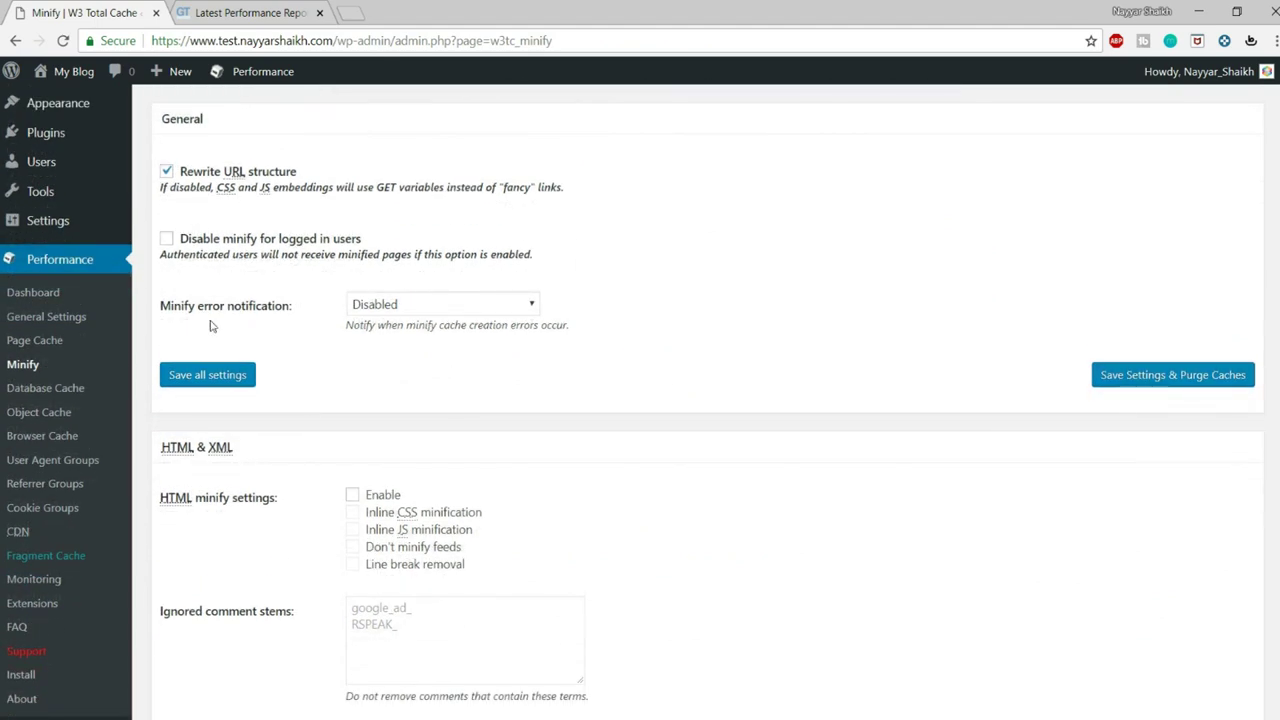
{"action": "scroll", "coordinate": [580, 337], "scroll_direction": "down", "scroll_amount": 1}
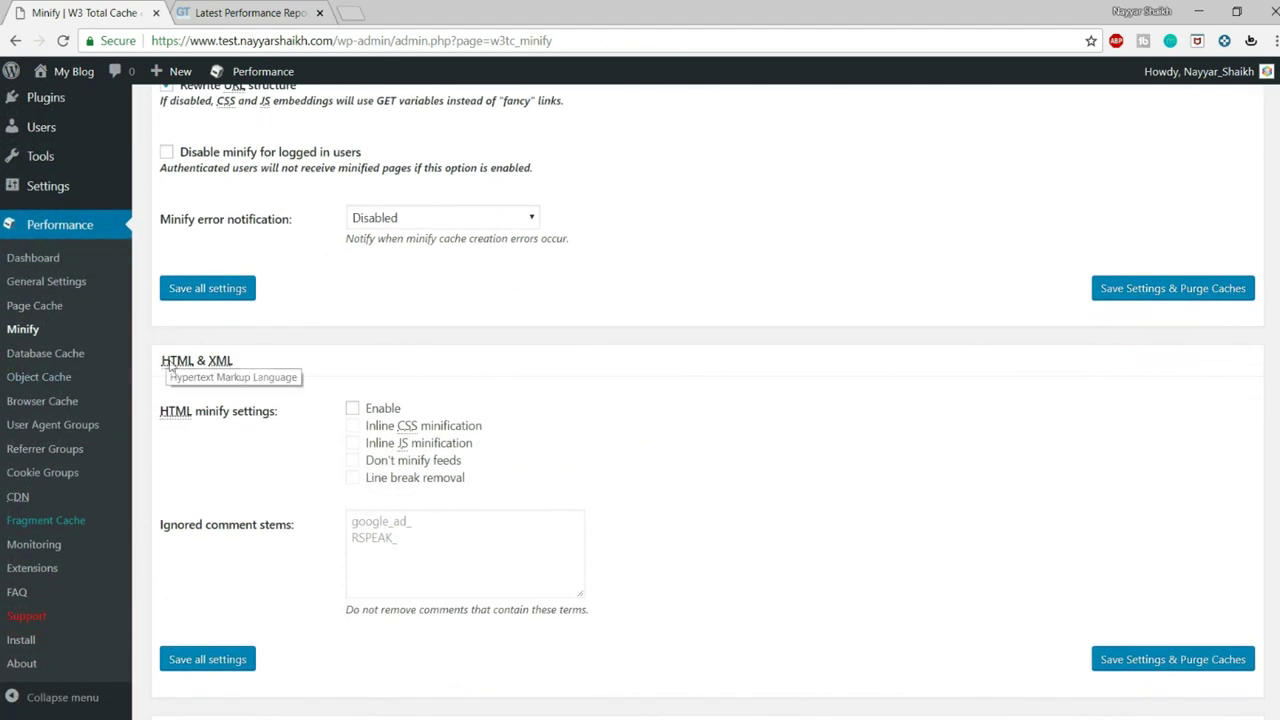
{"action": "left_click", "coordinate": [353, 409]}
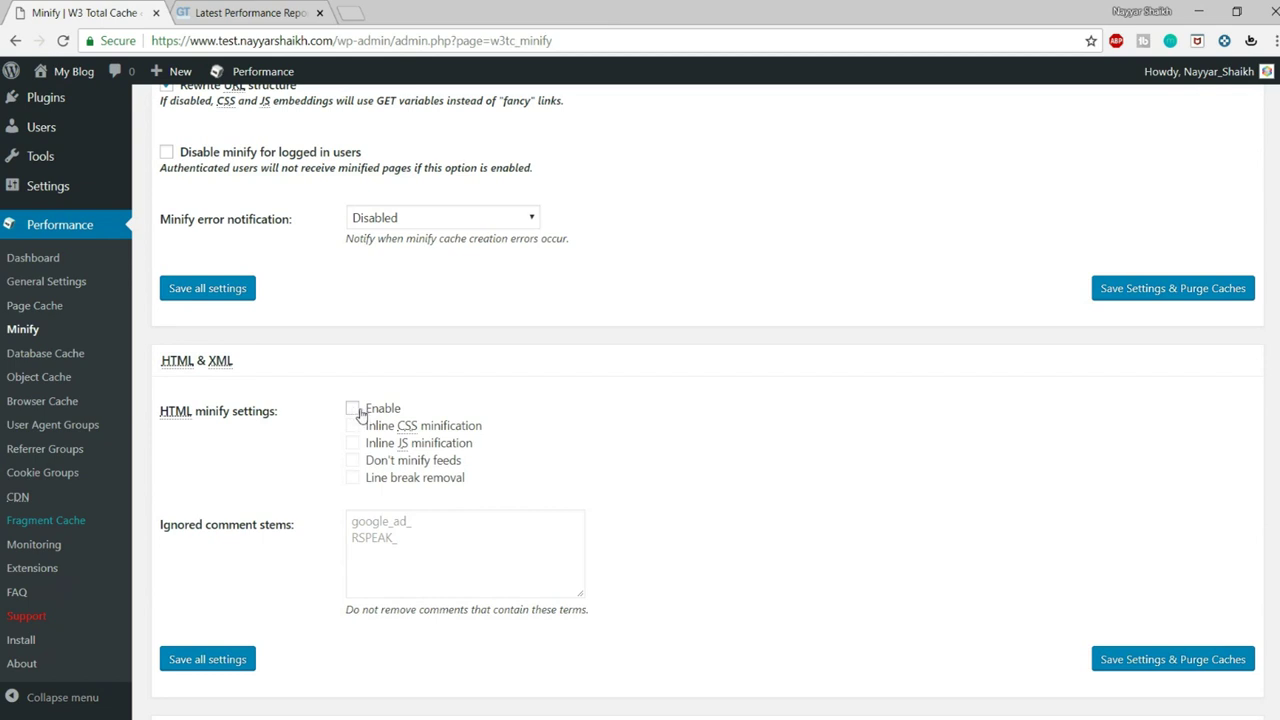
{"action": "left_click", "coordinate": [386, 428]}
{"action": "left_click", "coordinate": [390, 444]}
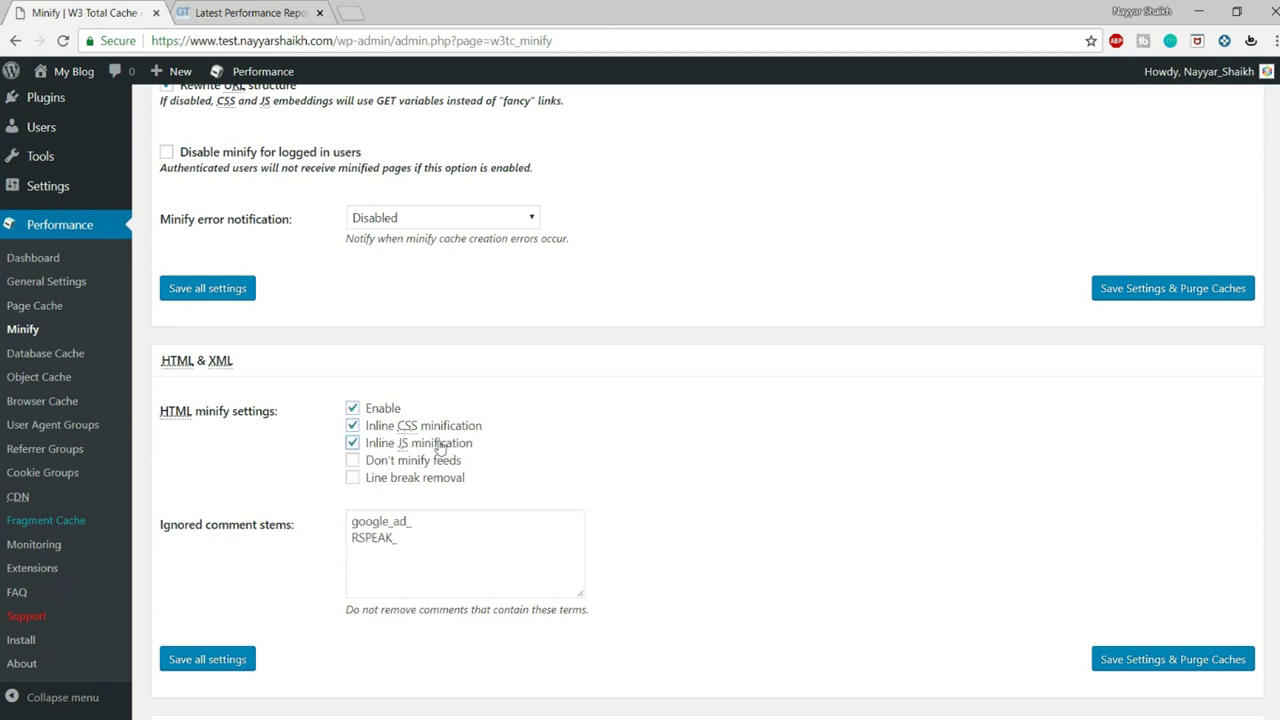
{"action": "left_click", "coordinate": [353, 479]}
{"action": "left_click", "coordinate": [1191, 661]}
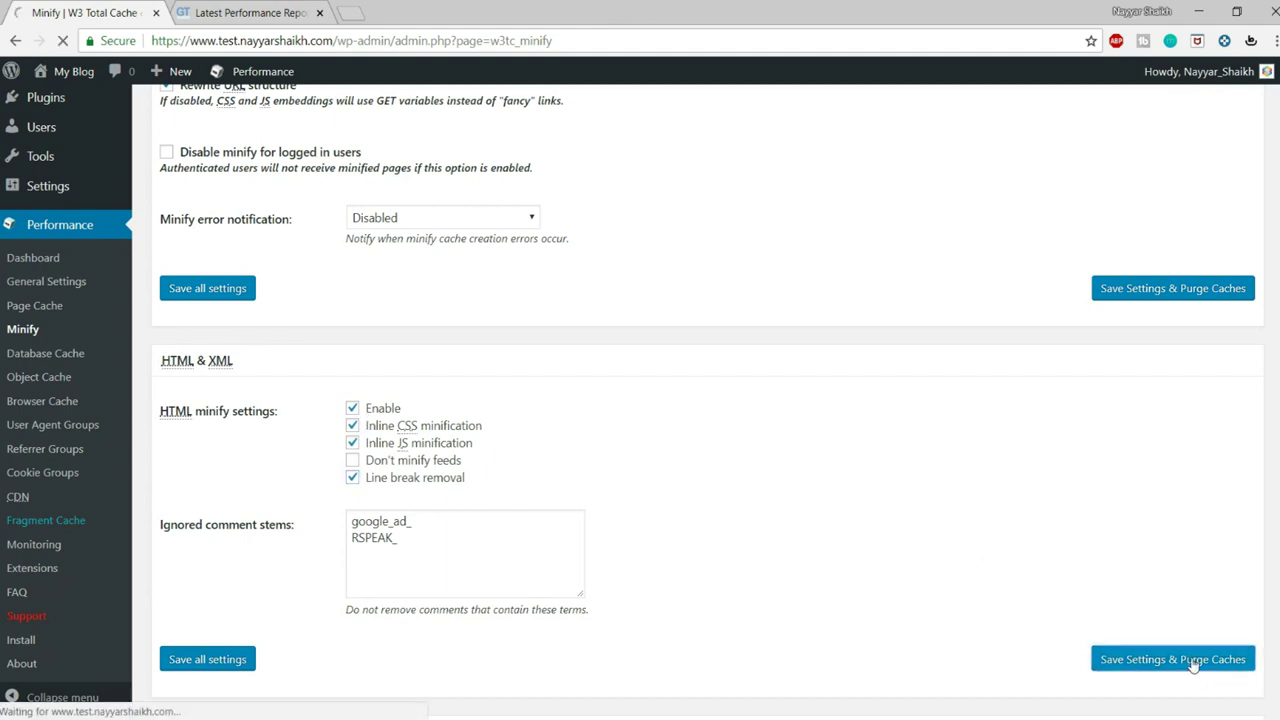
- Examine the JS minify settings and compare them with the CSS minify settings
{"action": "scroll", "coordinate": [780, 500], "scroll_direction": "down", "scroll_amount": 8}
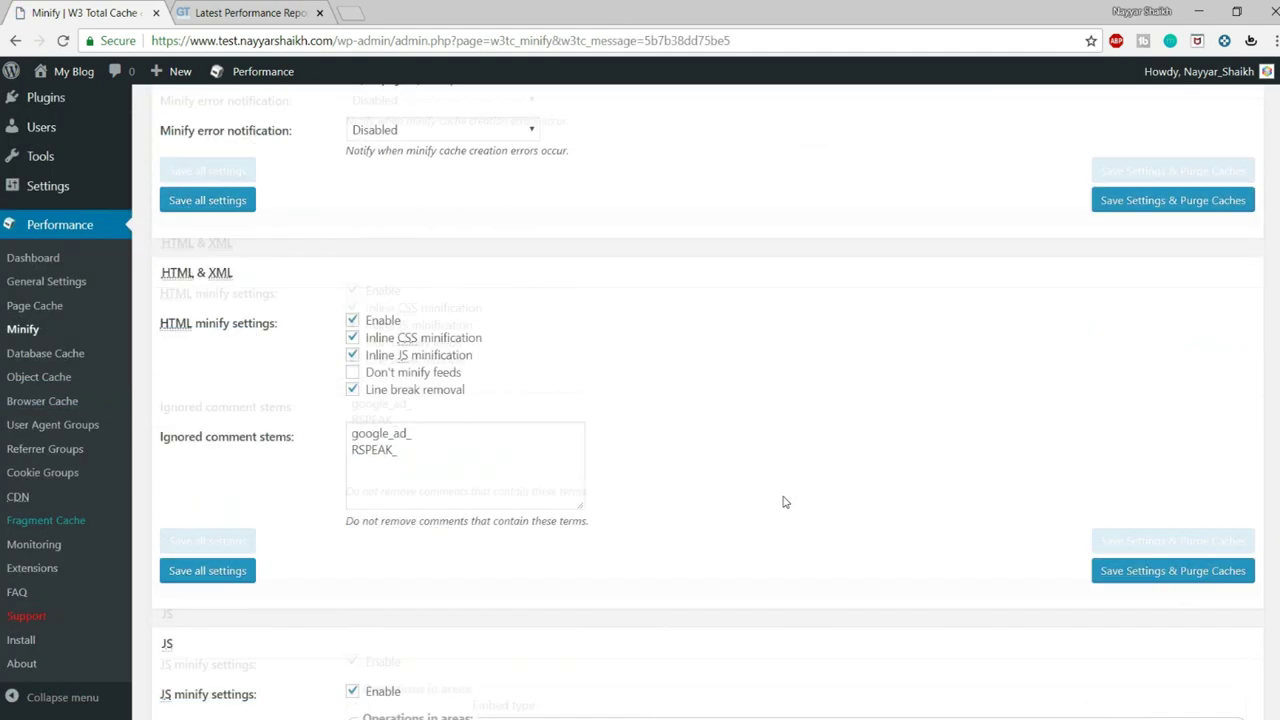
{"action": "scroll", "coordinate": [785, 502], "scroll_direction": "down", "scroll_amount": 1}
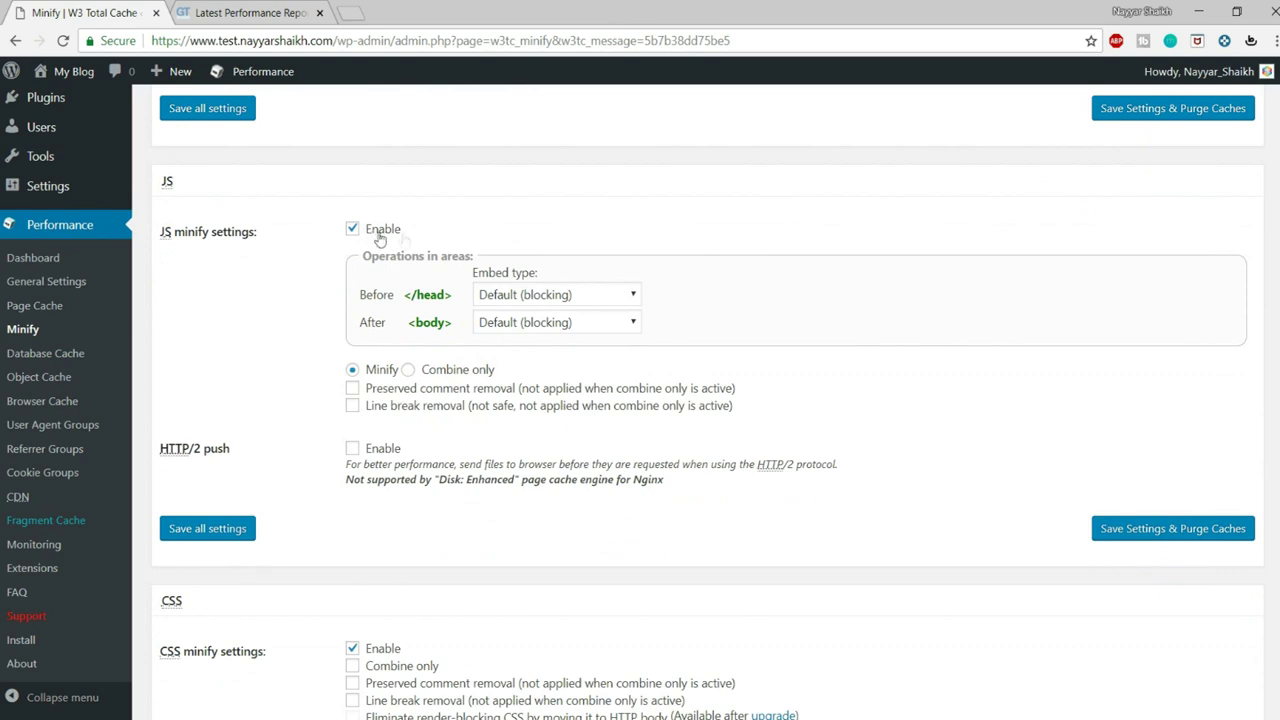
{"action": "scroll", "coordinate": [499, 405], "scroll_direction": "down", "scroll_amount": 3}
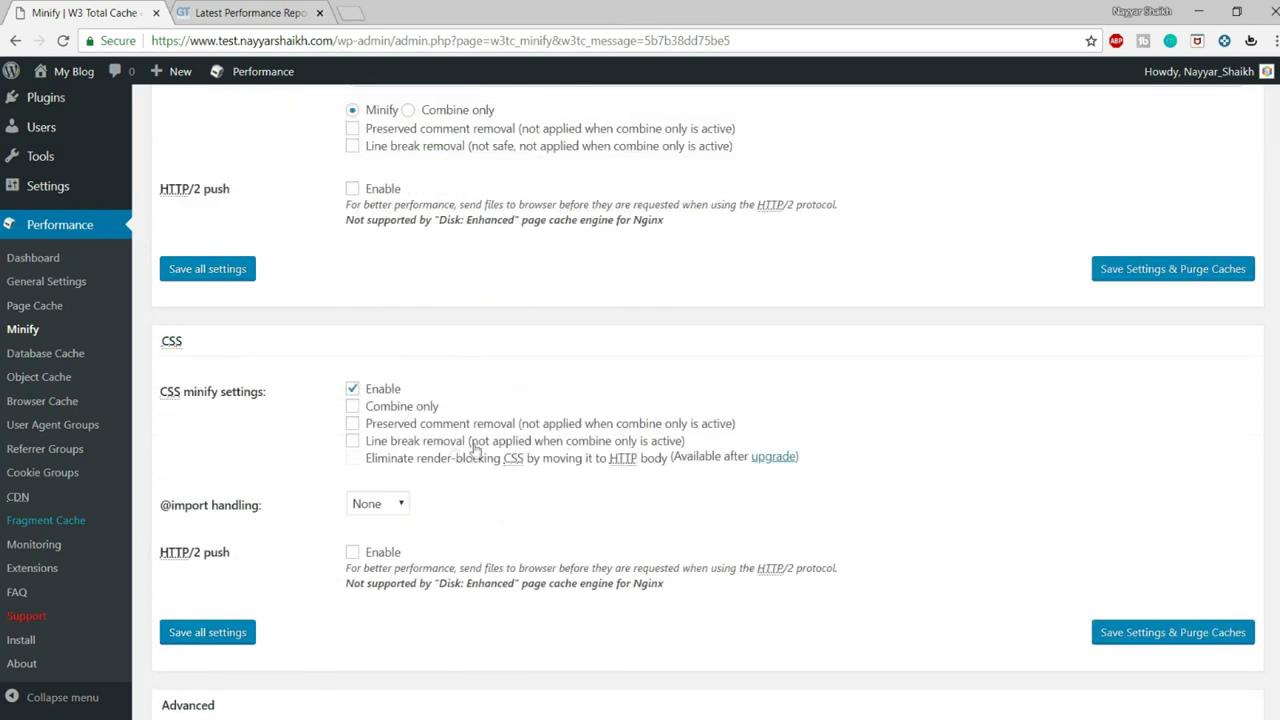
{"action": "scroll", "coordinate": [520, 424], "scroll_direction": "down", "scroll_amount": 1}
{"action": "scroll", "coordinate": [400, 380], "scroll_direction": "up", "scroll_amount": 5}
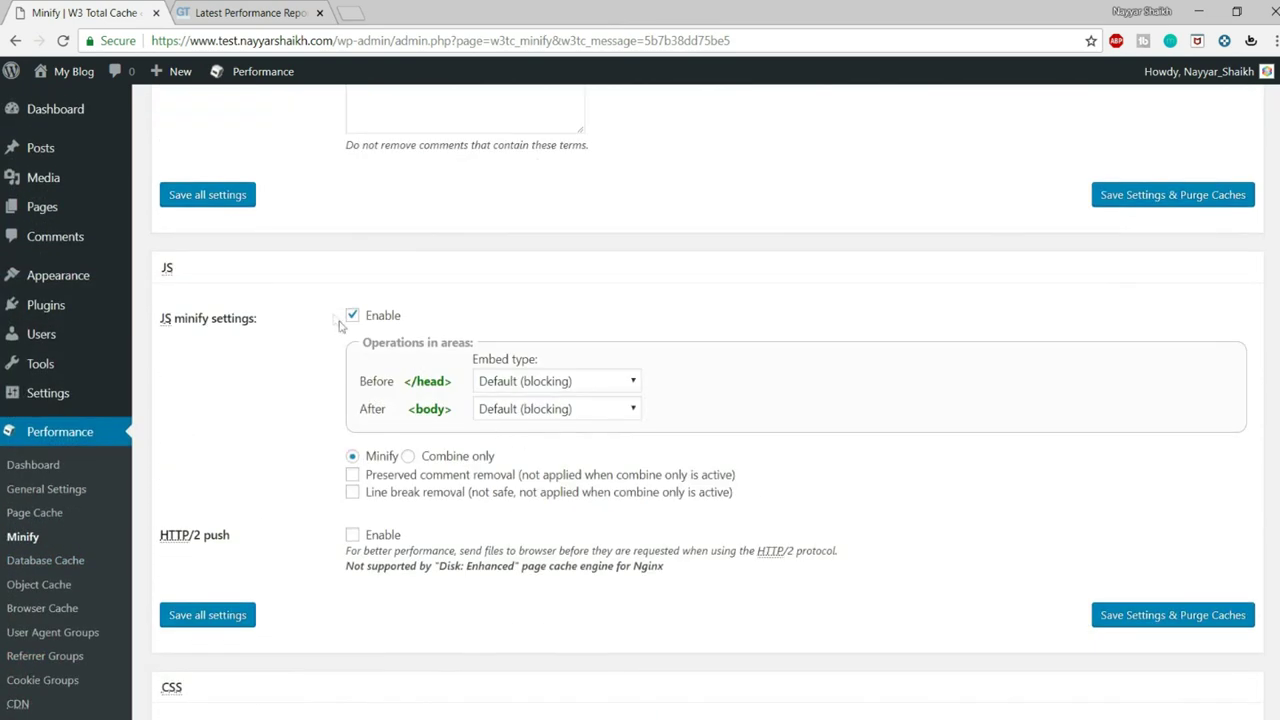
- Review the CSS minify options, including Combine only, and the Advanced file update and never-minify settings
{"action": "scroll", "coordinate": [503, 452], "scroll_direction": "down", "scroll_amount": 5}
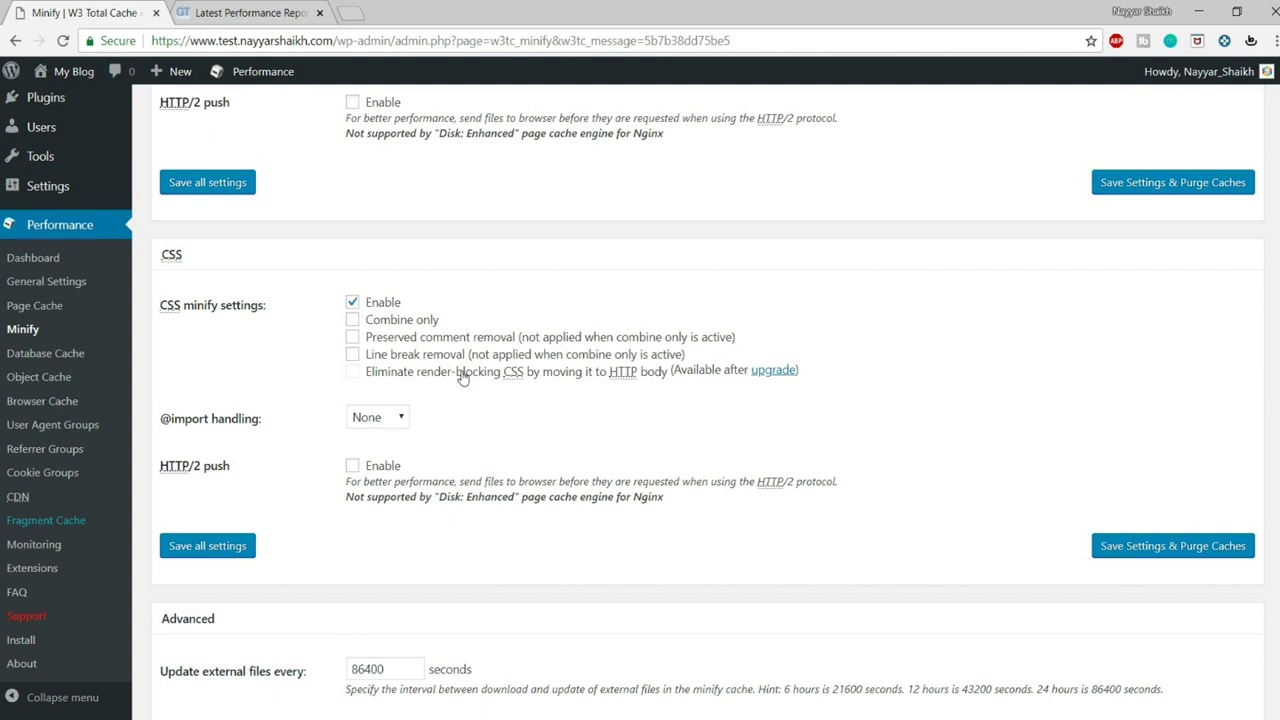
{"action": "left_click_drag", "start_coordinate": [178, 310], "coordinate": [246, 308]}
{"action": "left_click", "coordinate": [246, 308]}
{"action": "left_click", "coordinate": [387, 323]}
{"action": "left_click", "coordinate": [387, 323]}
{"action": "scroll", "coordinate": [550, 416], "scroll_direction": "down", "scroll_amount": 3}
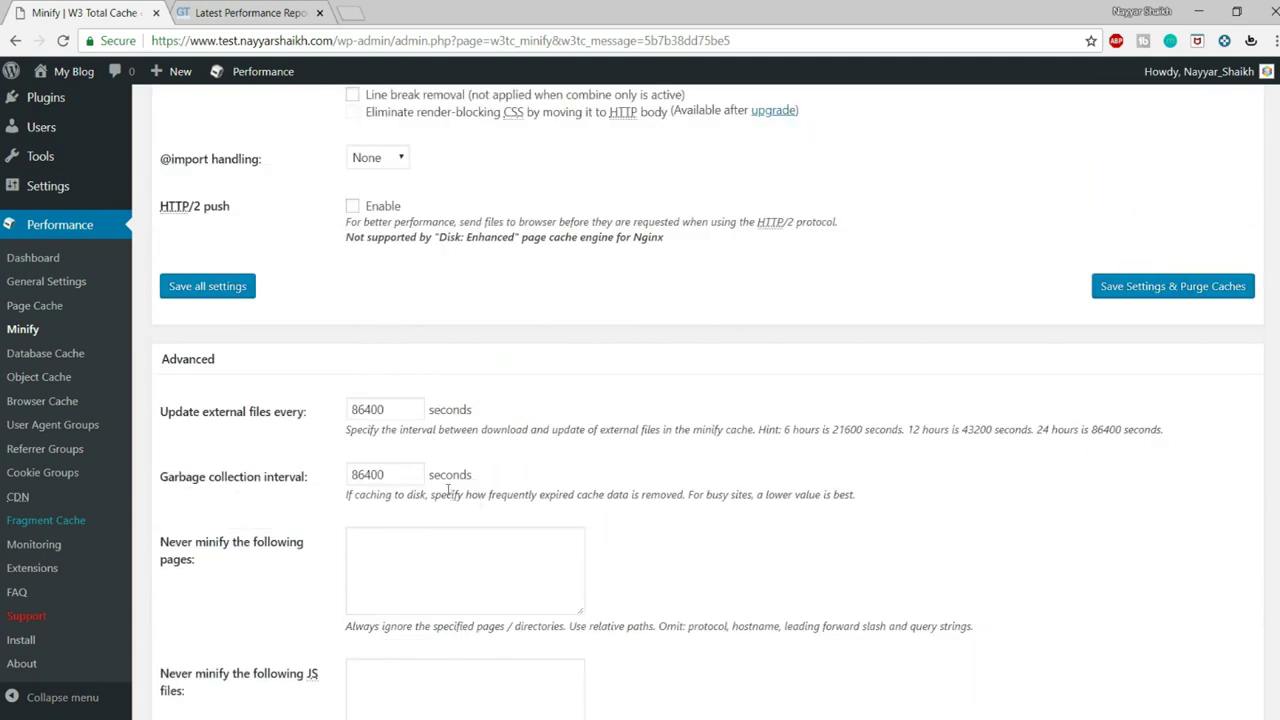
{"action": "scroll", "coordinate": [400, 514], "scroll_direction": "up", "scroll_amount": 1}
{"action": "scroll", "coordinate": [400, 529], "scroll_direction": "down", "scroll_amount": 2}
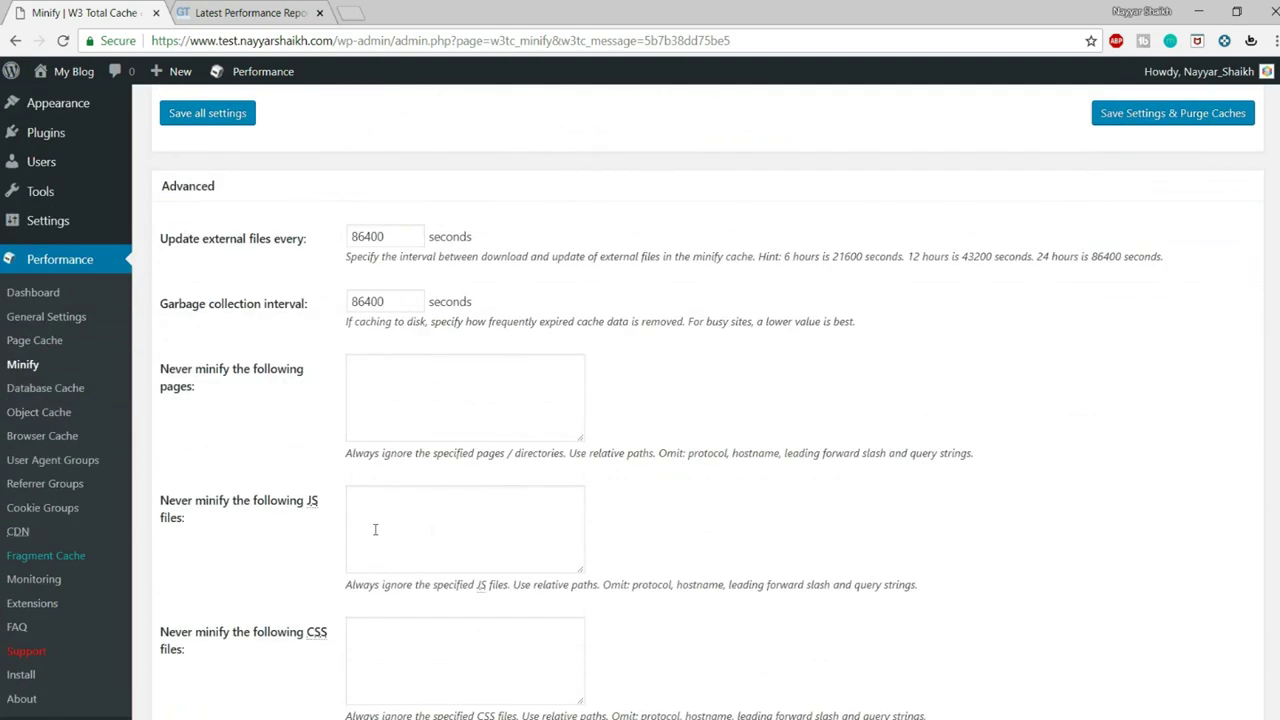
- Leave the Minify page without saving and open the Browser Cache settings
{"action": "left_click", "coordinate": [36, 440]}
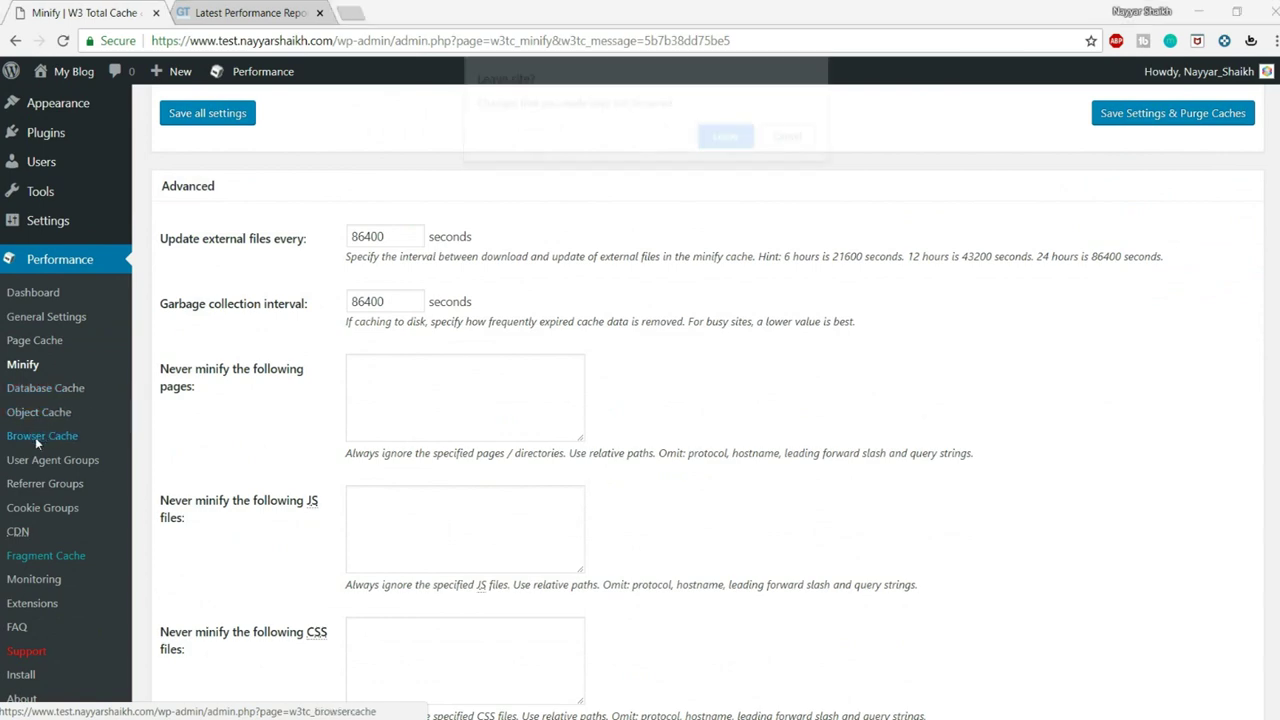
{"action": "left_click", "coordinate": [727, 136]}
{"action": "scroll", "coordinate": [820, 371], "scroll_direction": "down", "scroll_amount": 1}
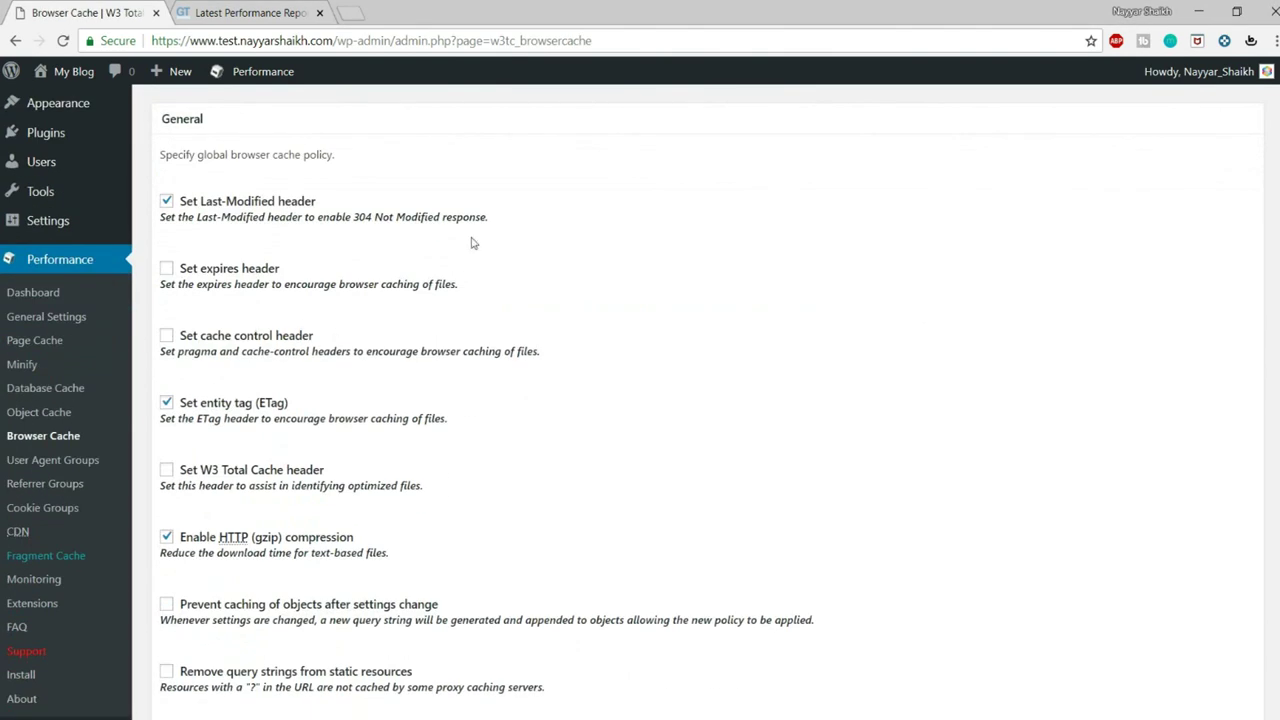
- Enable the expires header and cache control header in the general browser cache policy, and save while purging the caches
{"action": "left_click", "coordinate": [232, 270]}
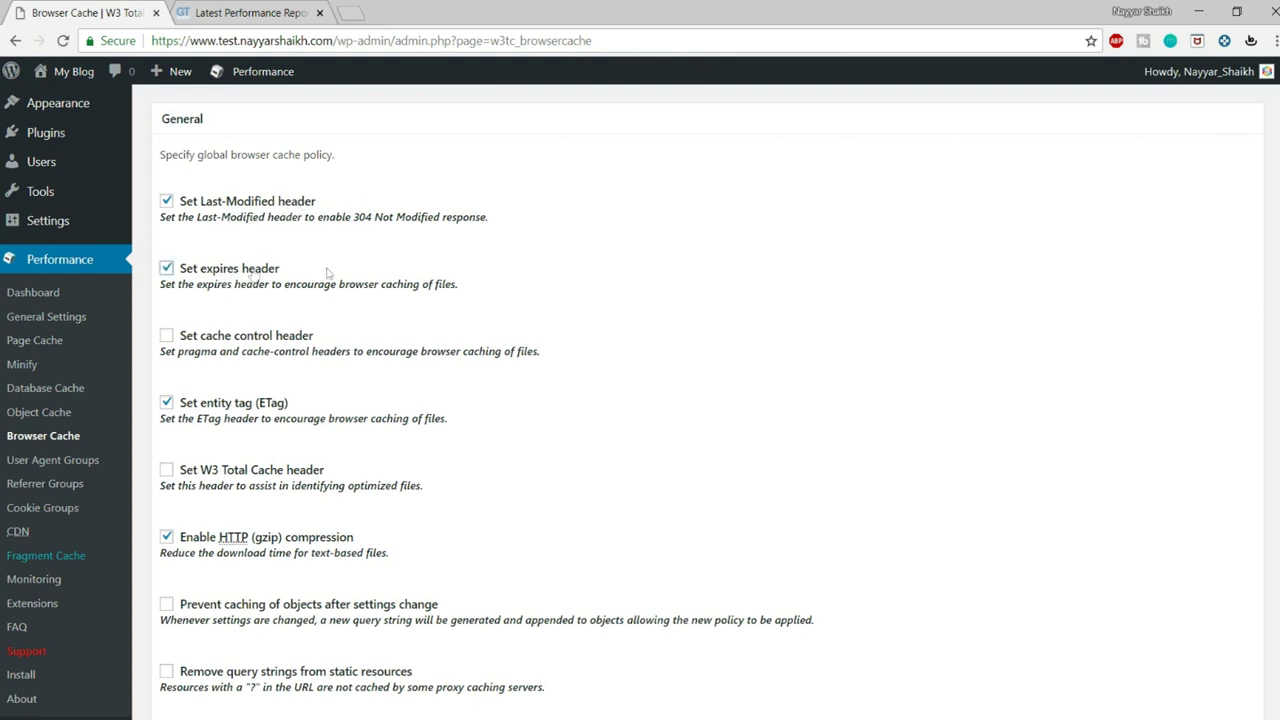
{"action": "left_click", "coordinate": [255, 338]}
{"action": "scroll", "coordinate": [550, 332], "scroll_direction": "down", "scroll_amount": 1}
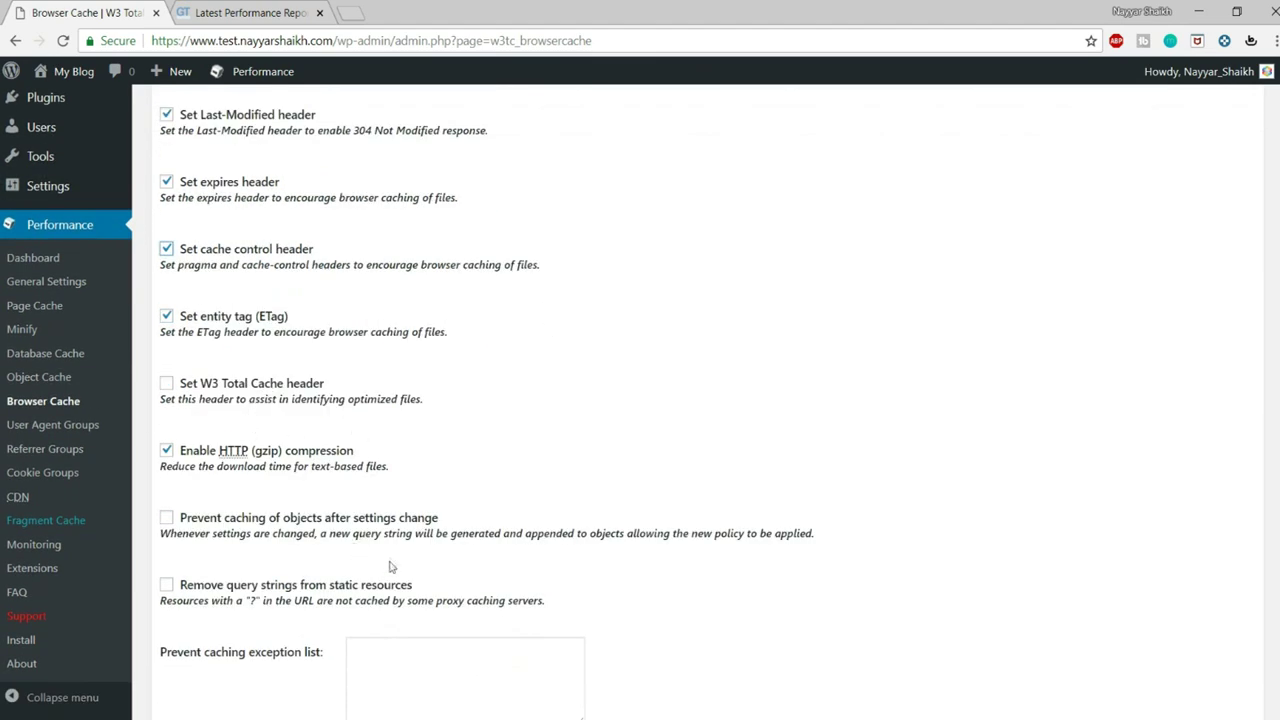
{"action": "scroll", "coordinate": [390, 568], "scroll_direction": "down", "scroll_amount": 6}
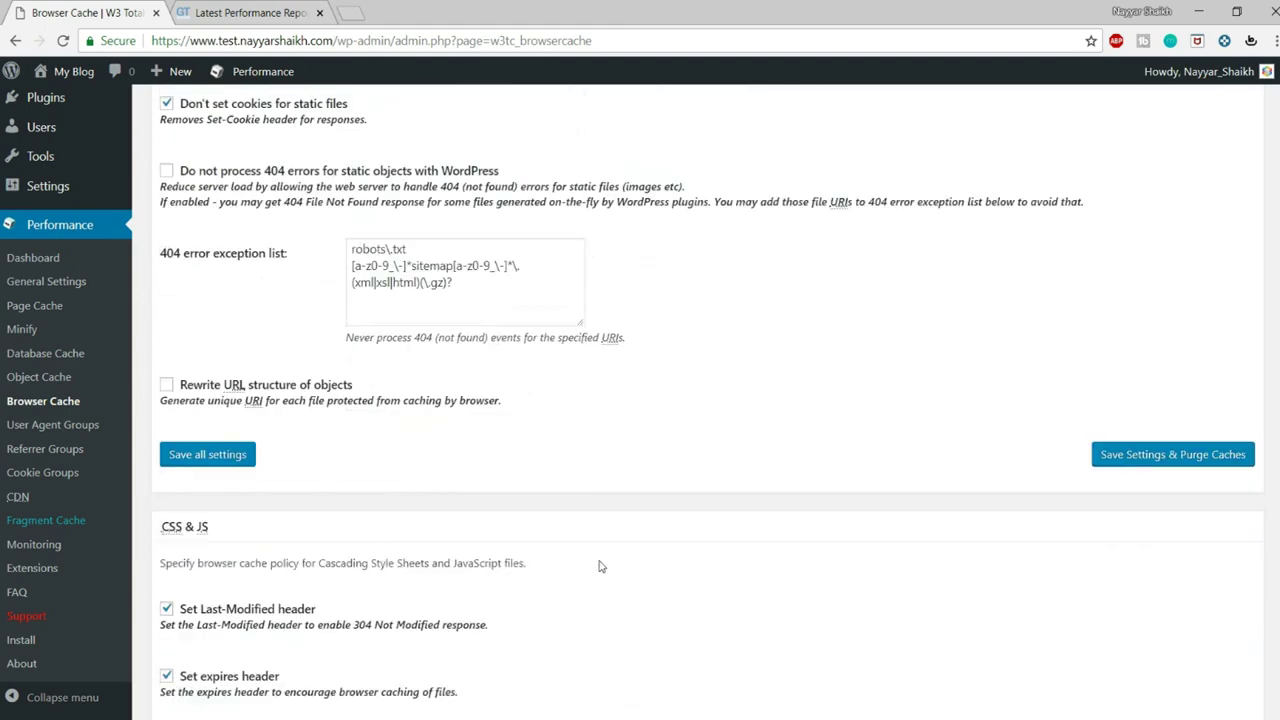
{"action": "left_click", "coordinate": [1145, 448]}
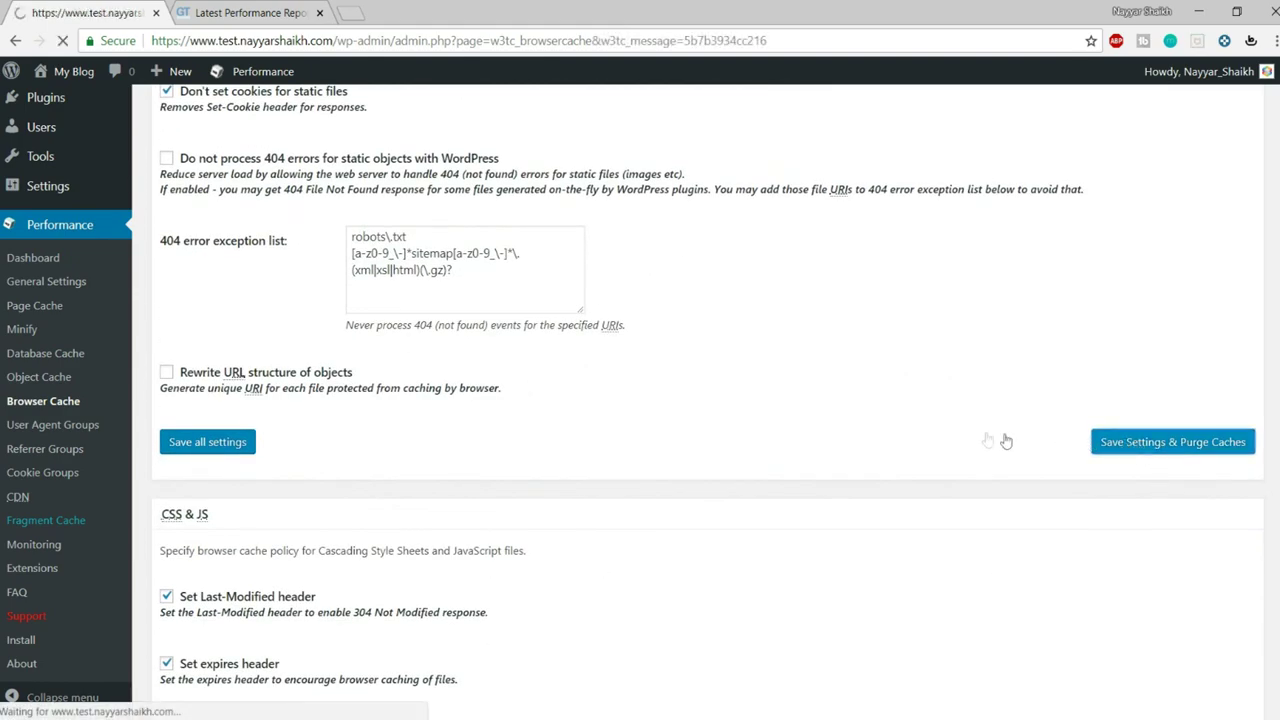
- Review the browser cache policies for CSS & JS, HTML & XML, and Media & Other Files, and the referrer and content security policy settings
{"action": "scroll", "coordinate": [935, 444], "scroll_direction": "down", "scroll_amount": 8}
{"action": "scroll", "coordinate": [935, 444], "scroll_direction": "down", "scroll_amount": 5}
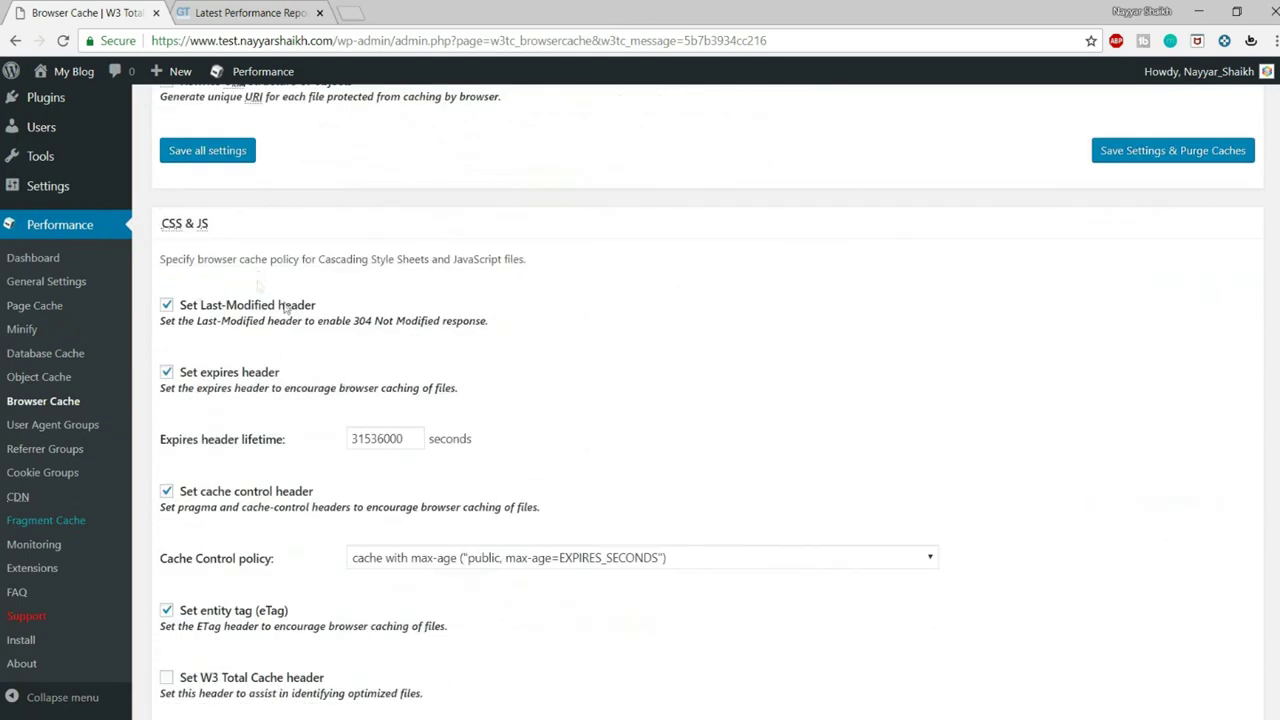
{"action": "scroll", "coordinate": [290, 320], "scroll_direction": "down", "scroll_amount": 2}
{"action": "scroll", "coordinate": [318, 385], "scroll_direction": "down", "scroll_amount": 2}
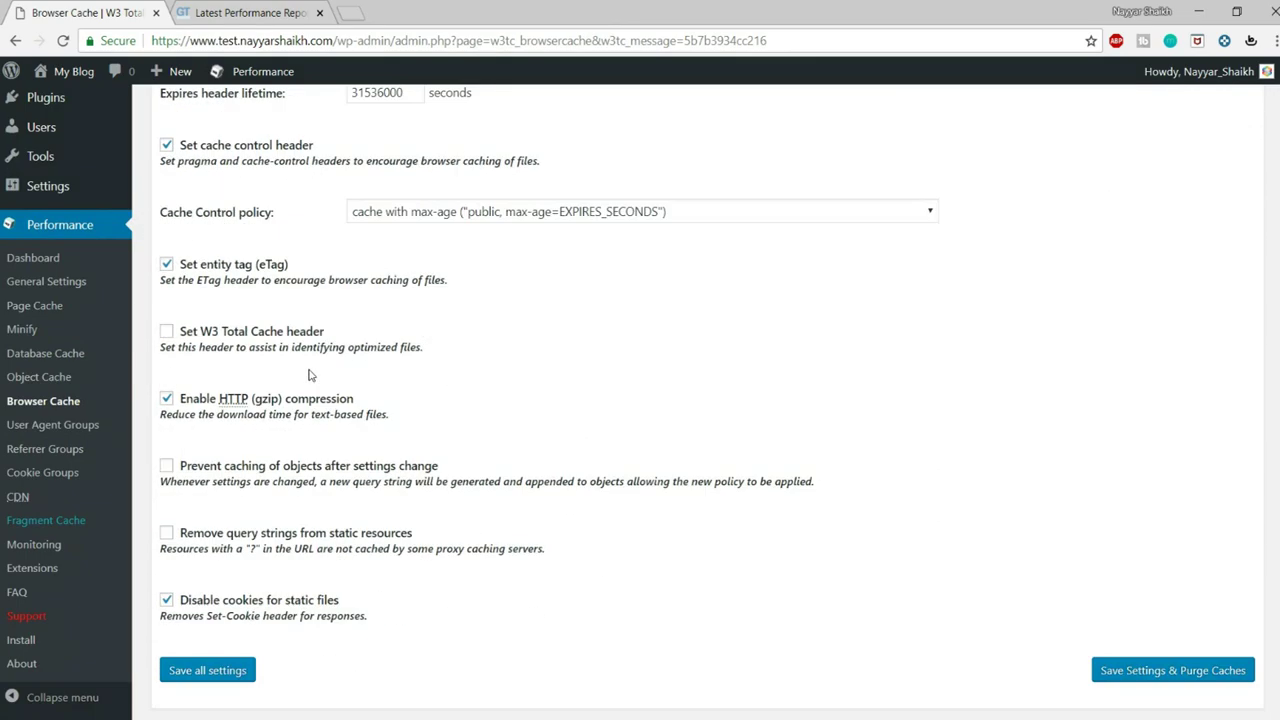
{"action": "scroll", "coordinate": [396, 390], "scroll_direction": "down", "scroll_amount": 7}
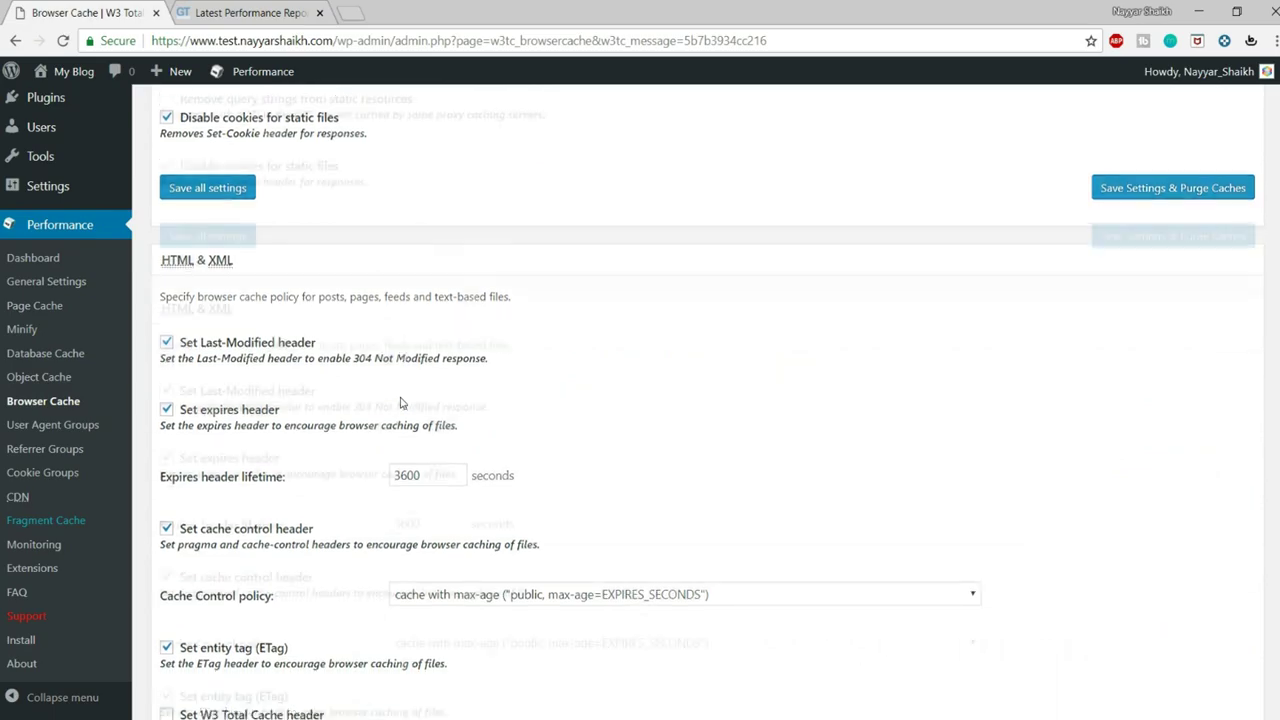
{"action": "scroll", "coordinate": [401, 402], "scroll_direction": "down", "scroll_amount": 17}
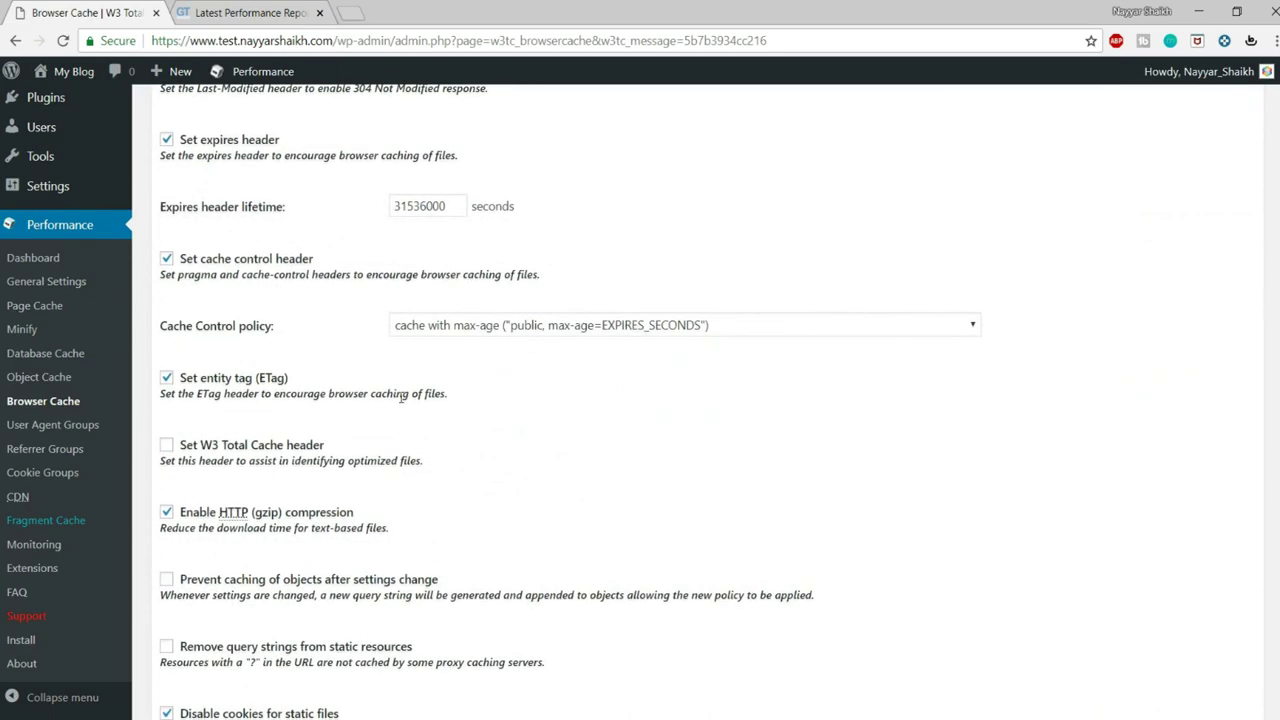
{"action": "scroll", "coordinate": [401, 402], "scroll_direction": "down", "scroll_amount": 16}
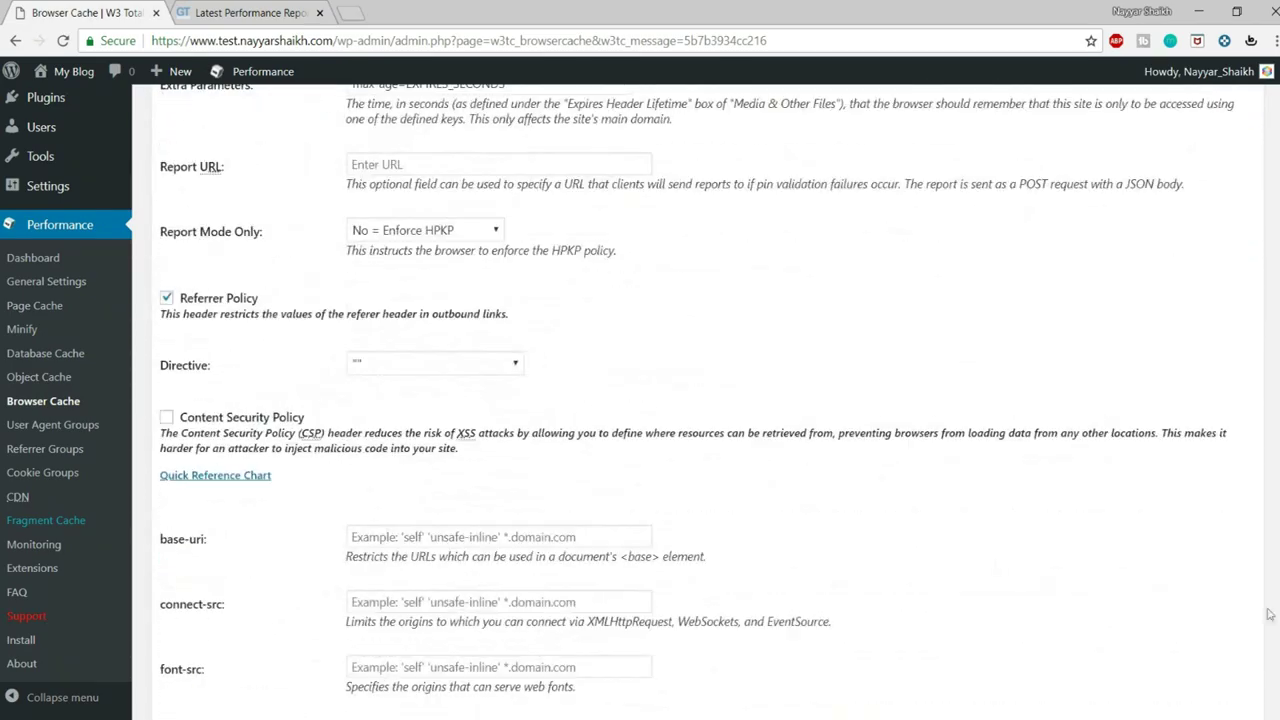
{"action": "scroll", "coordinate": [1264, 216], "scroll_direction": "up", "scroll_amount": 20}
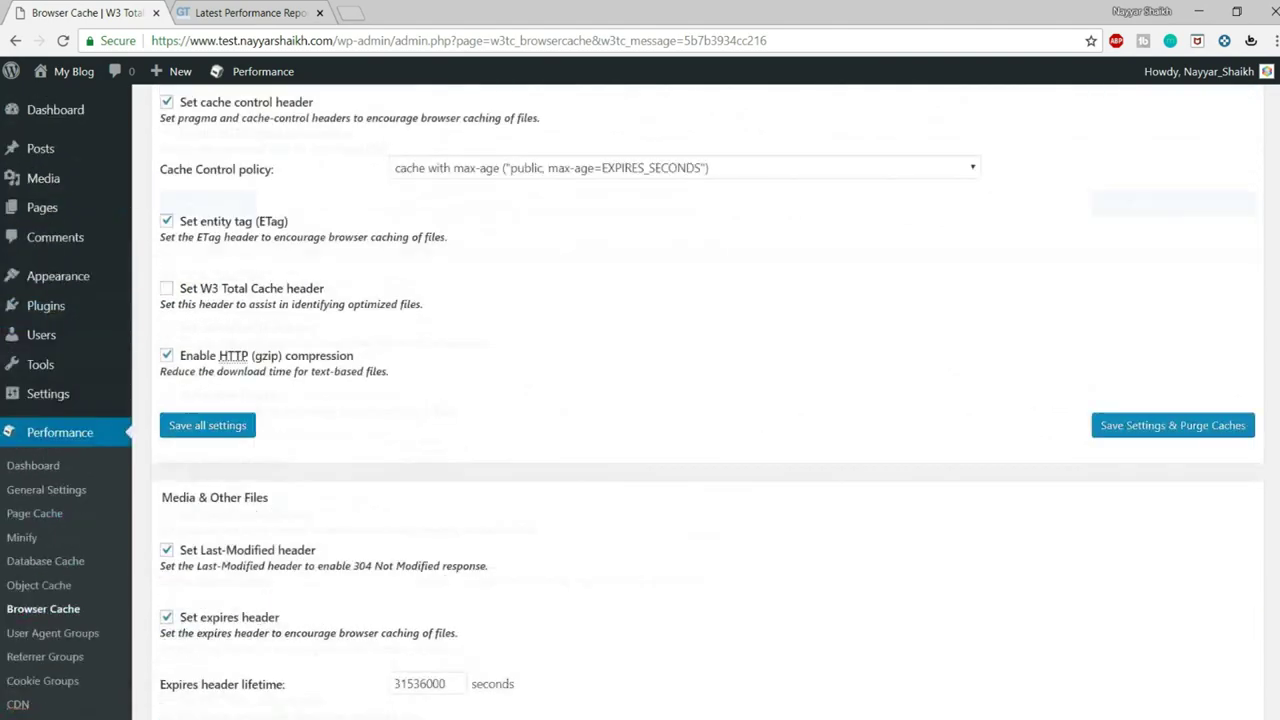
{"action": "scroll", "coordinate": [1264, 216], "scroll_direction": "up", "scroll_amount": 10}
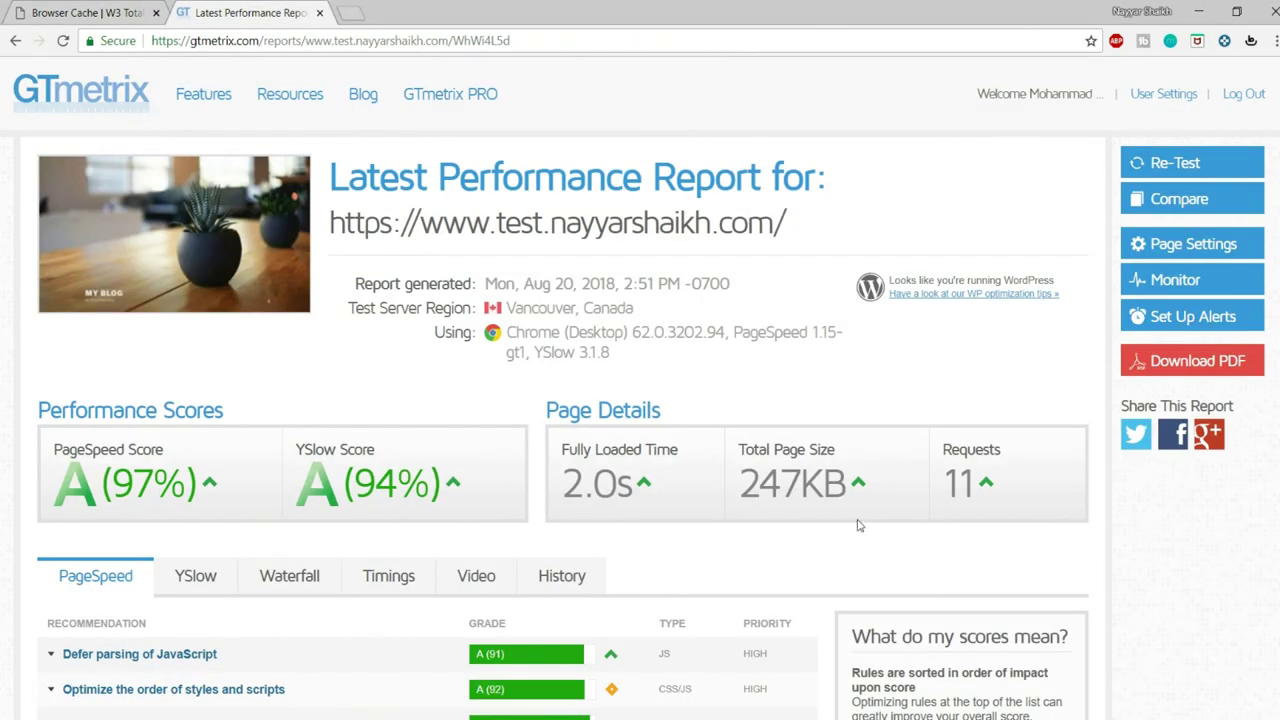
- Check the PageSpeed score and fully loaded time in the existing GTmetrix report, and re-test the site
{"action": "left_click", "coordinate": [1150, 168]}
{"action": "left_click_drag", "start_coordinate": [111, 484], "coordinate": [185, 484]}
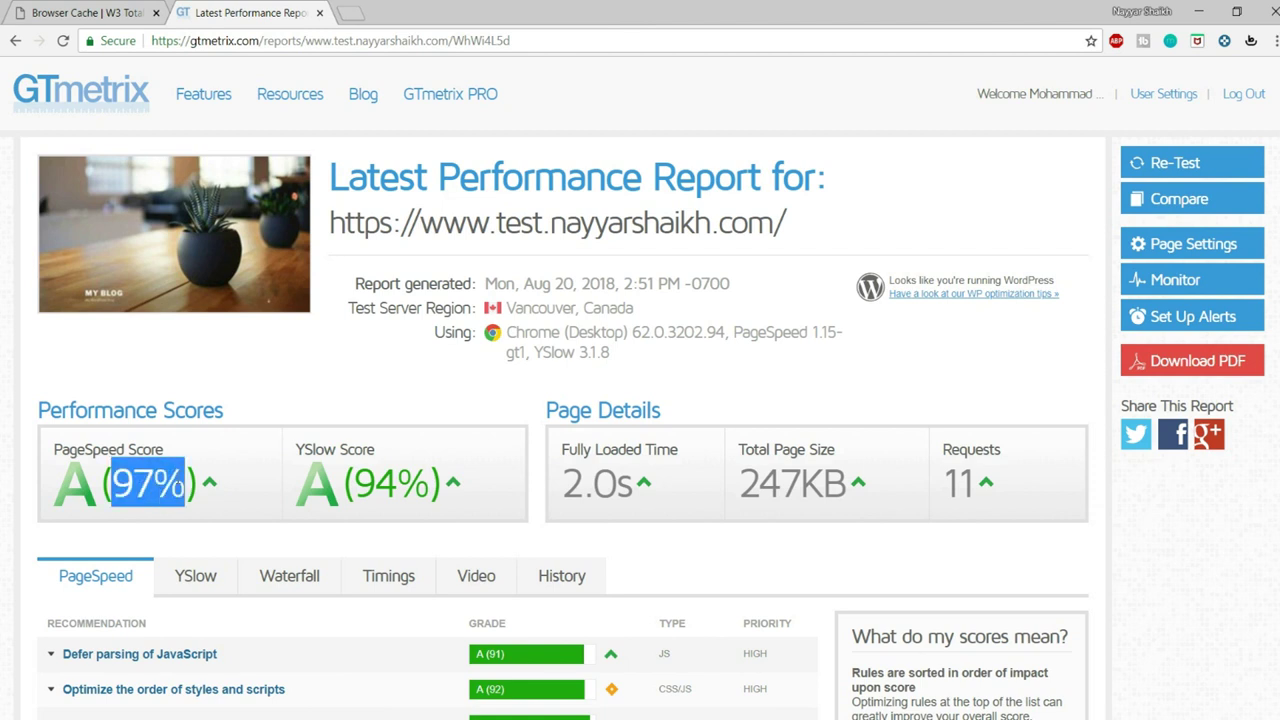
{"action": "left_click_drag", "start_coordinate": [561, 484], "coordinate": [592, 484]}
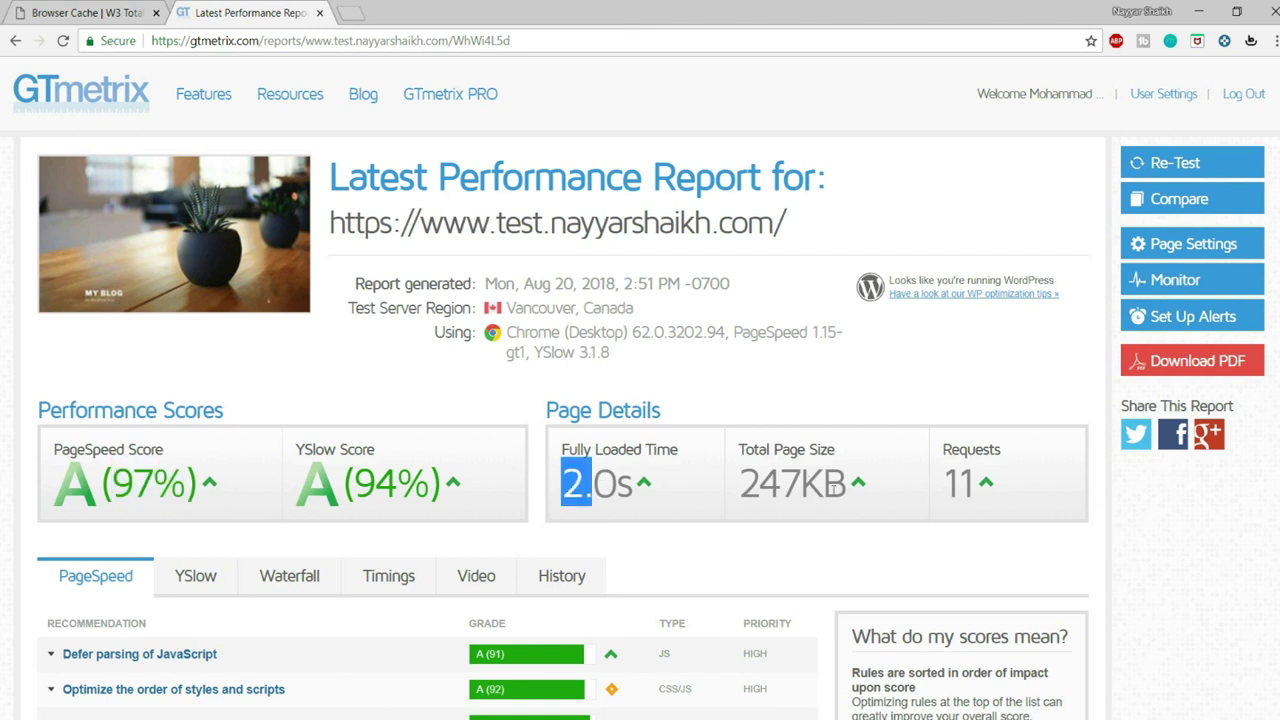
{"action": "left_click", "coordinate": [1166, 165]}
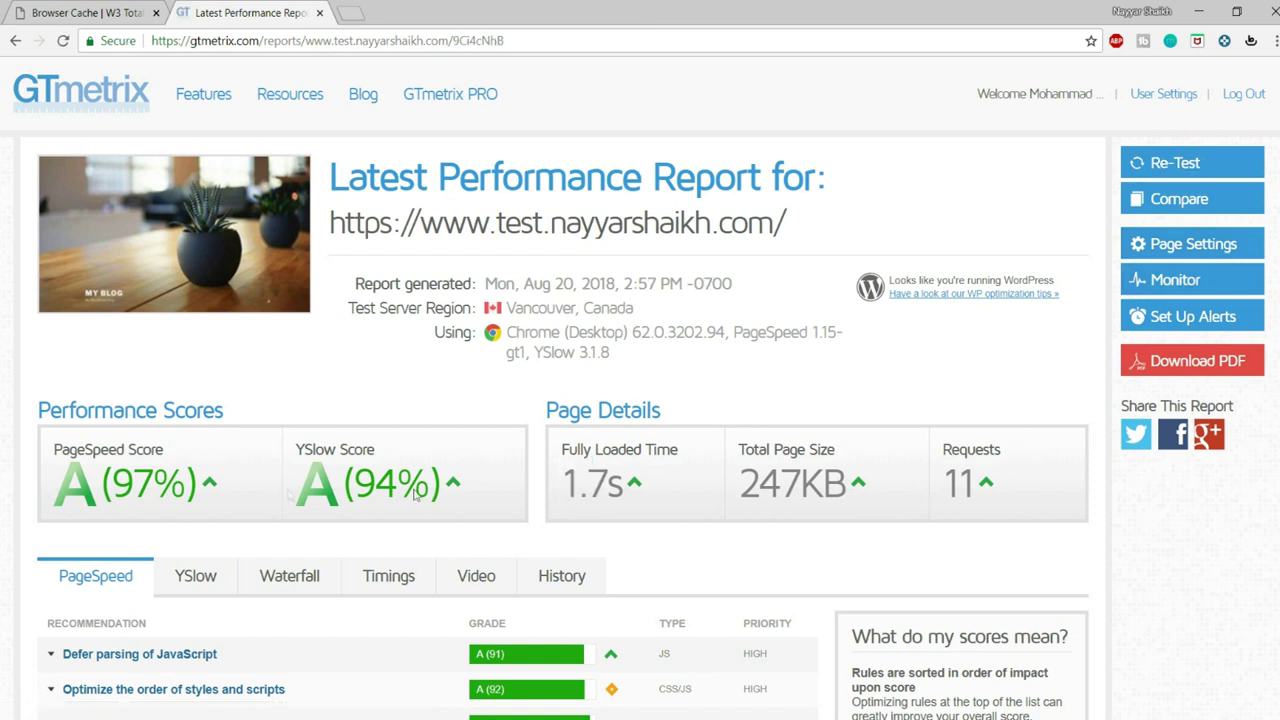
- Examine the PageSpeed score, YSlow score and fully loaded time in the new GTmetrix report
{"action": "left_click_drag", "start_coordinate": [150, 485], "coordinate": [100, 485]}
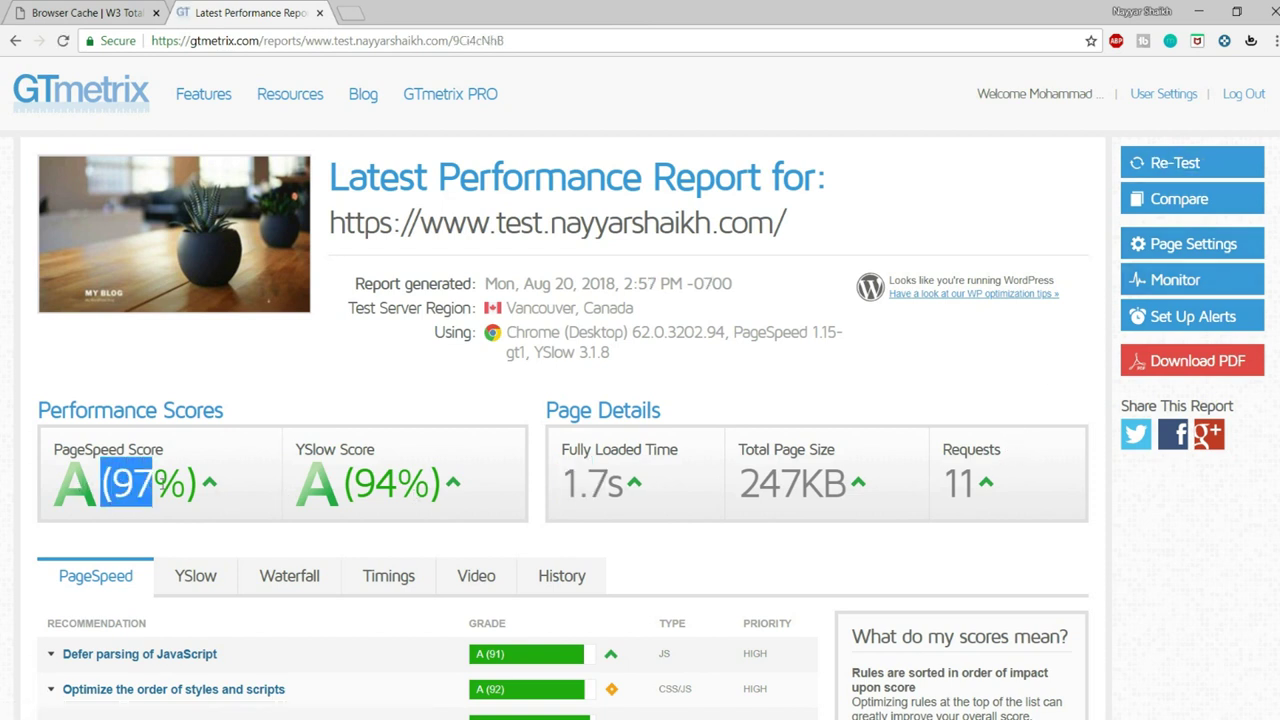
{"action": "left_click_drag", "start_coordinate": [360, 487], "coordinate": [376, 487]}
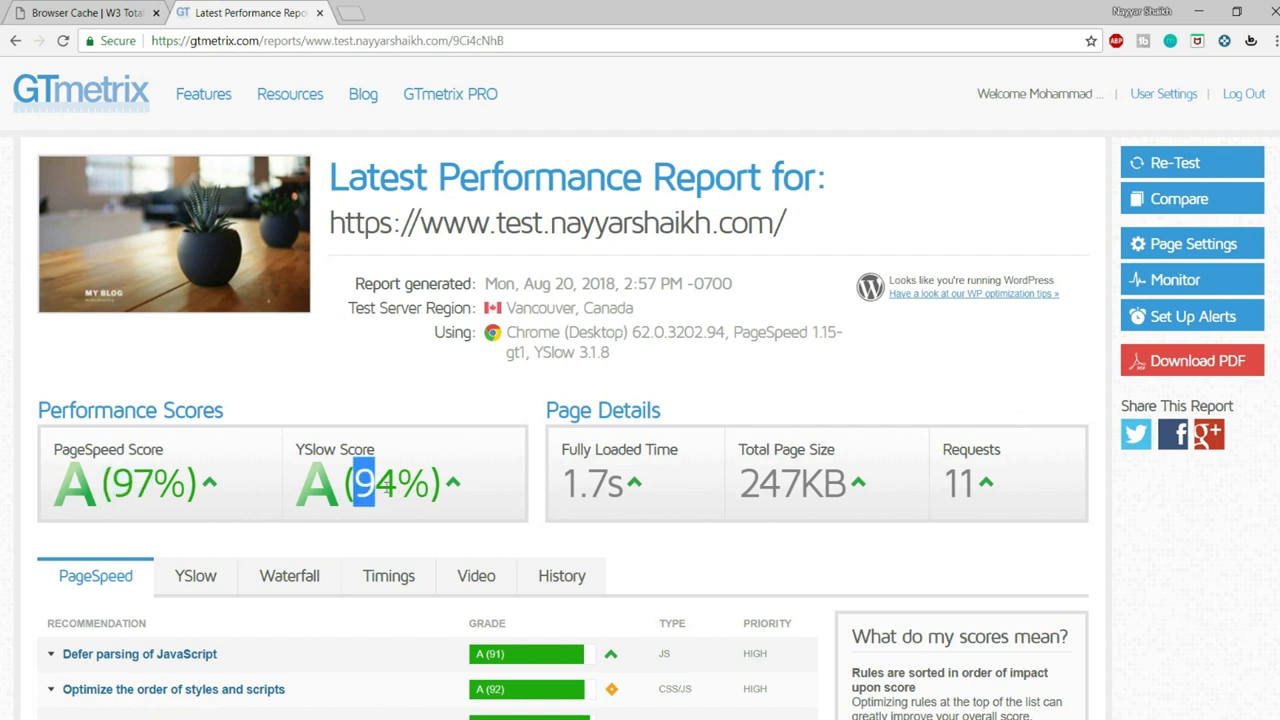
{"action": "left_click", "coordinate": [565, 481]}
{"action": "left_click_drag", "start_coordinate": [565, 481], "coordinate": [622, 484]}
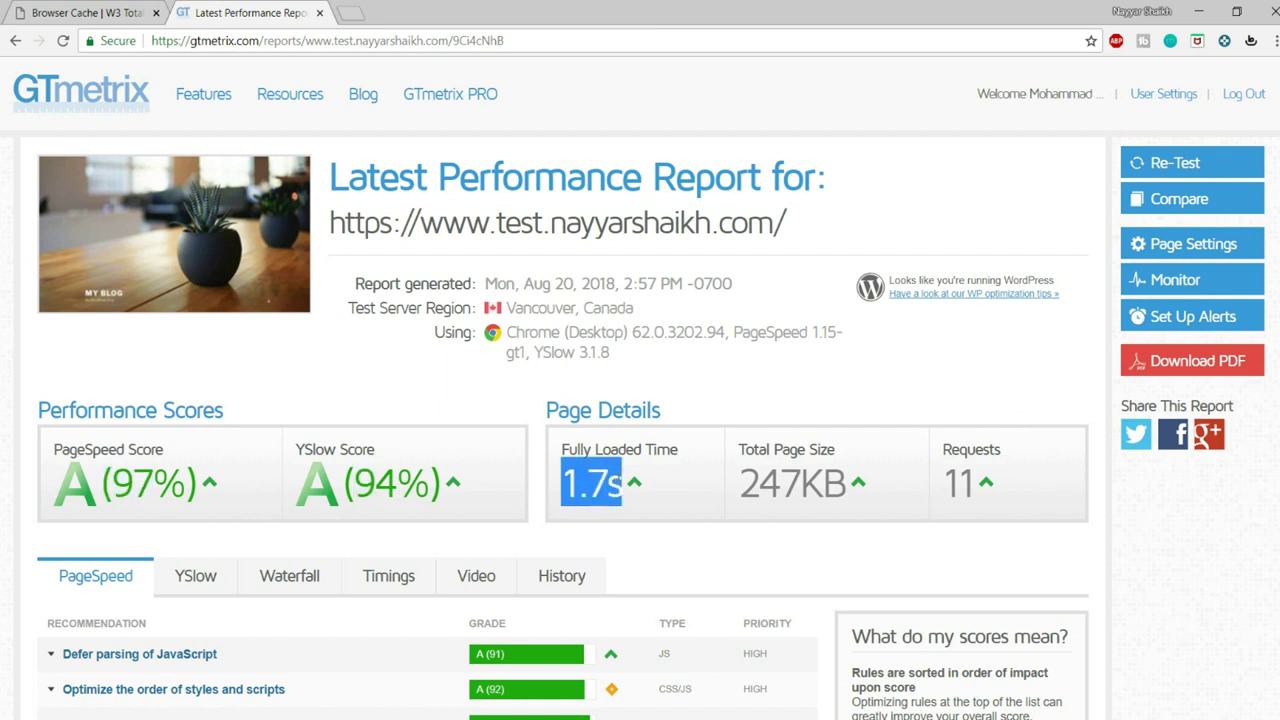
{"action": "left_click", "coordinate": [565, 482]}
{"action": "left_click_drag", "start_coordinate": [566, 482], "coordinate": [630, 484]}
{"action": "left_click", "coordinate": [658, 484]}
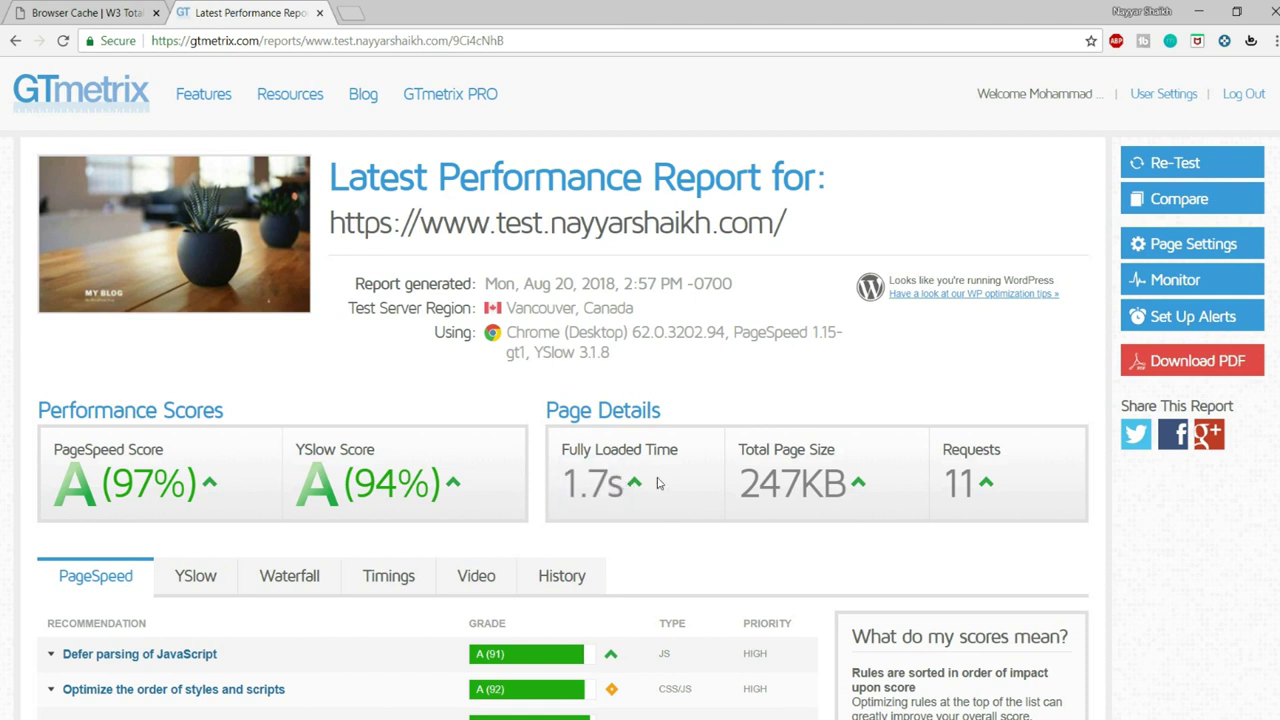